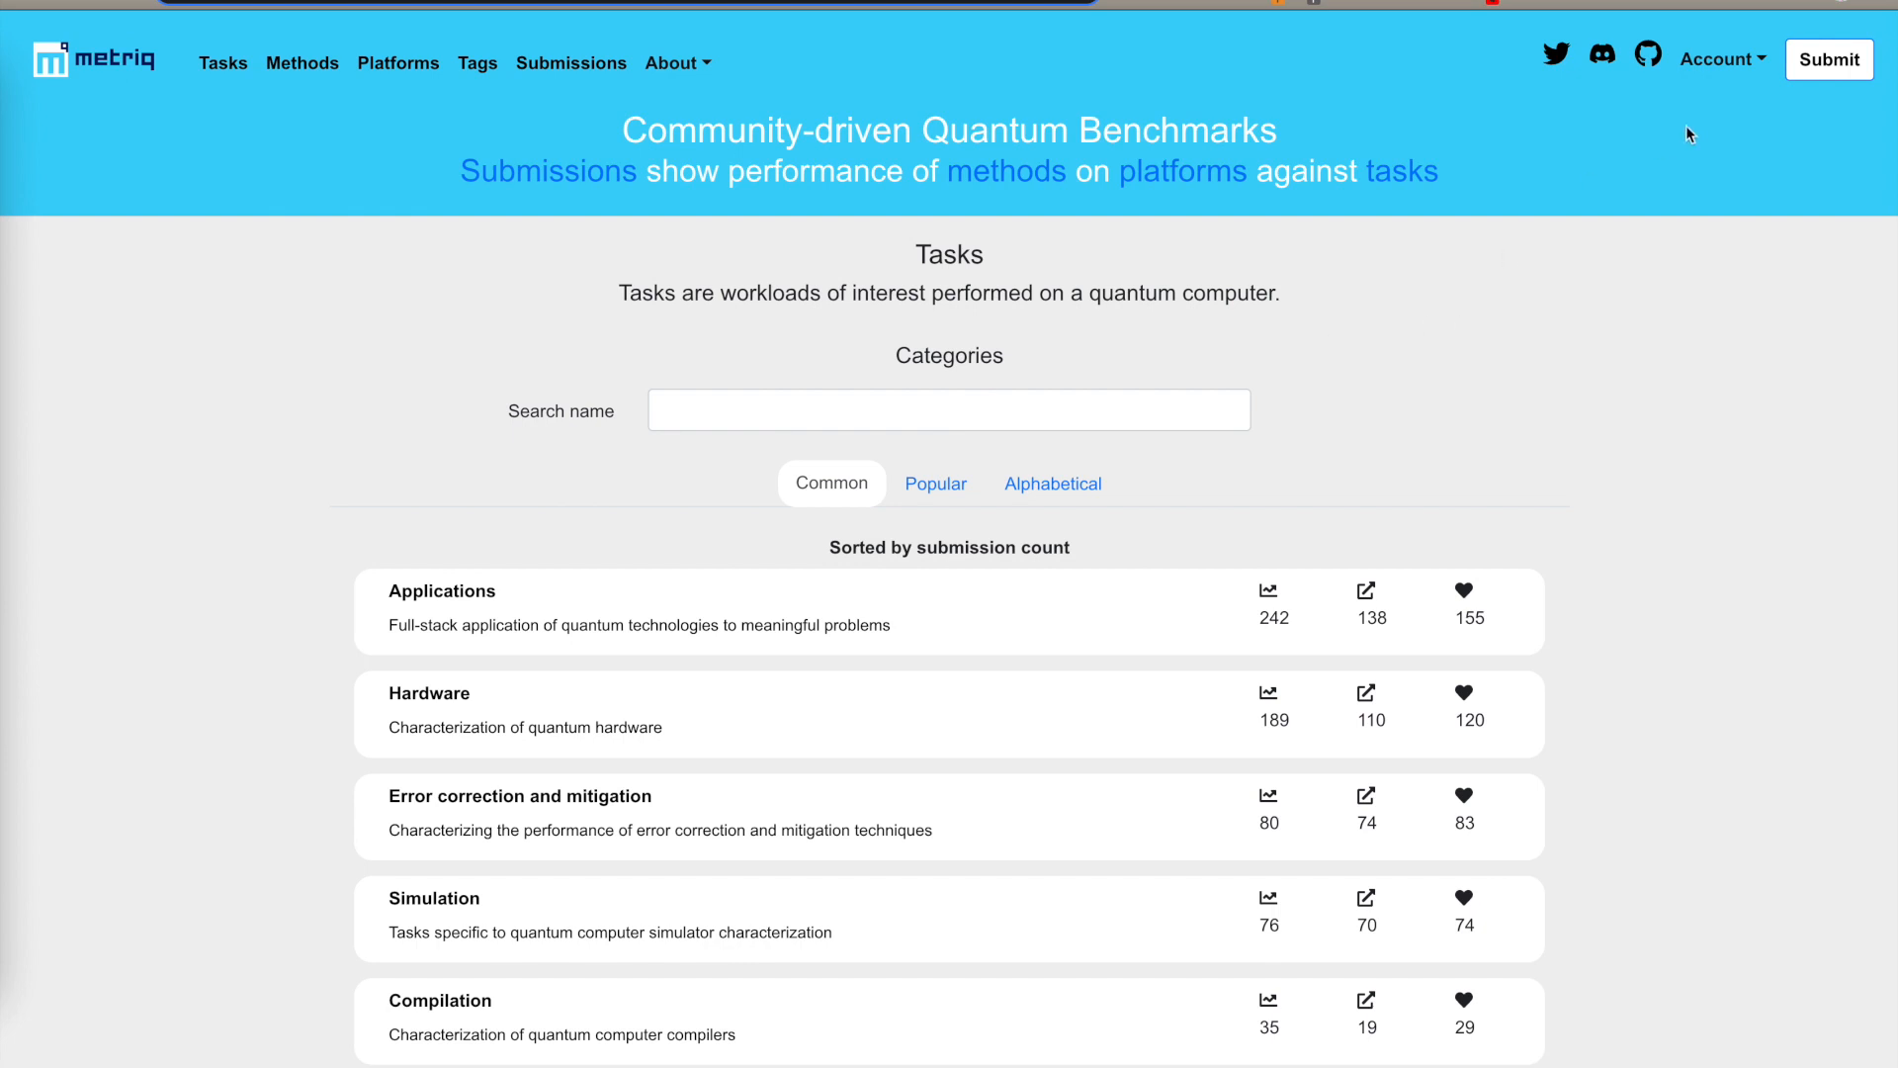
# Log out of the account and log back in with the username and password already filled in.
pyautogui.click(1722, 65)
pyautogui.click(1626, 408)
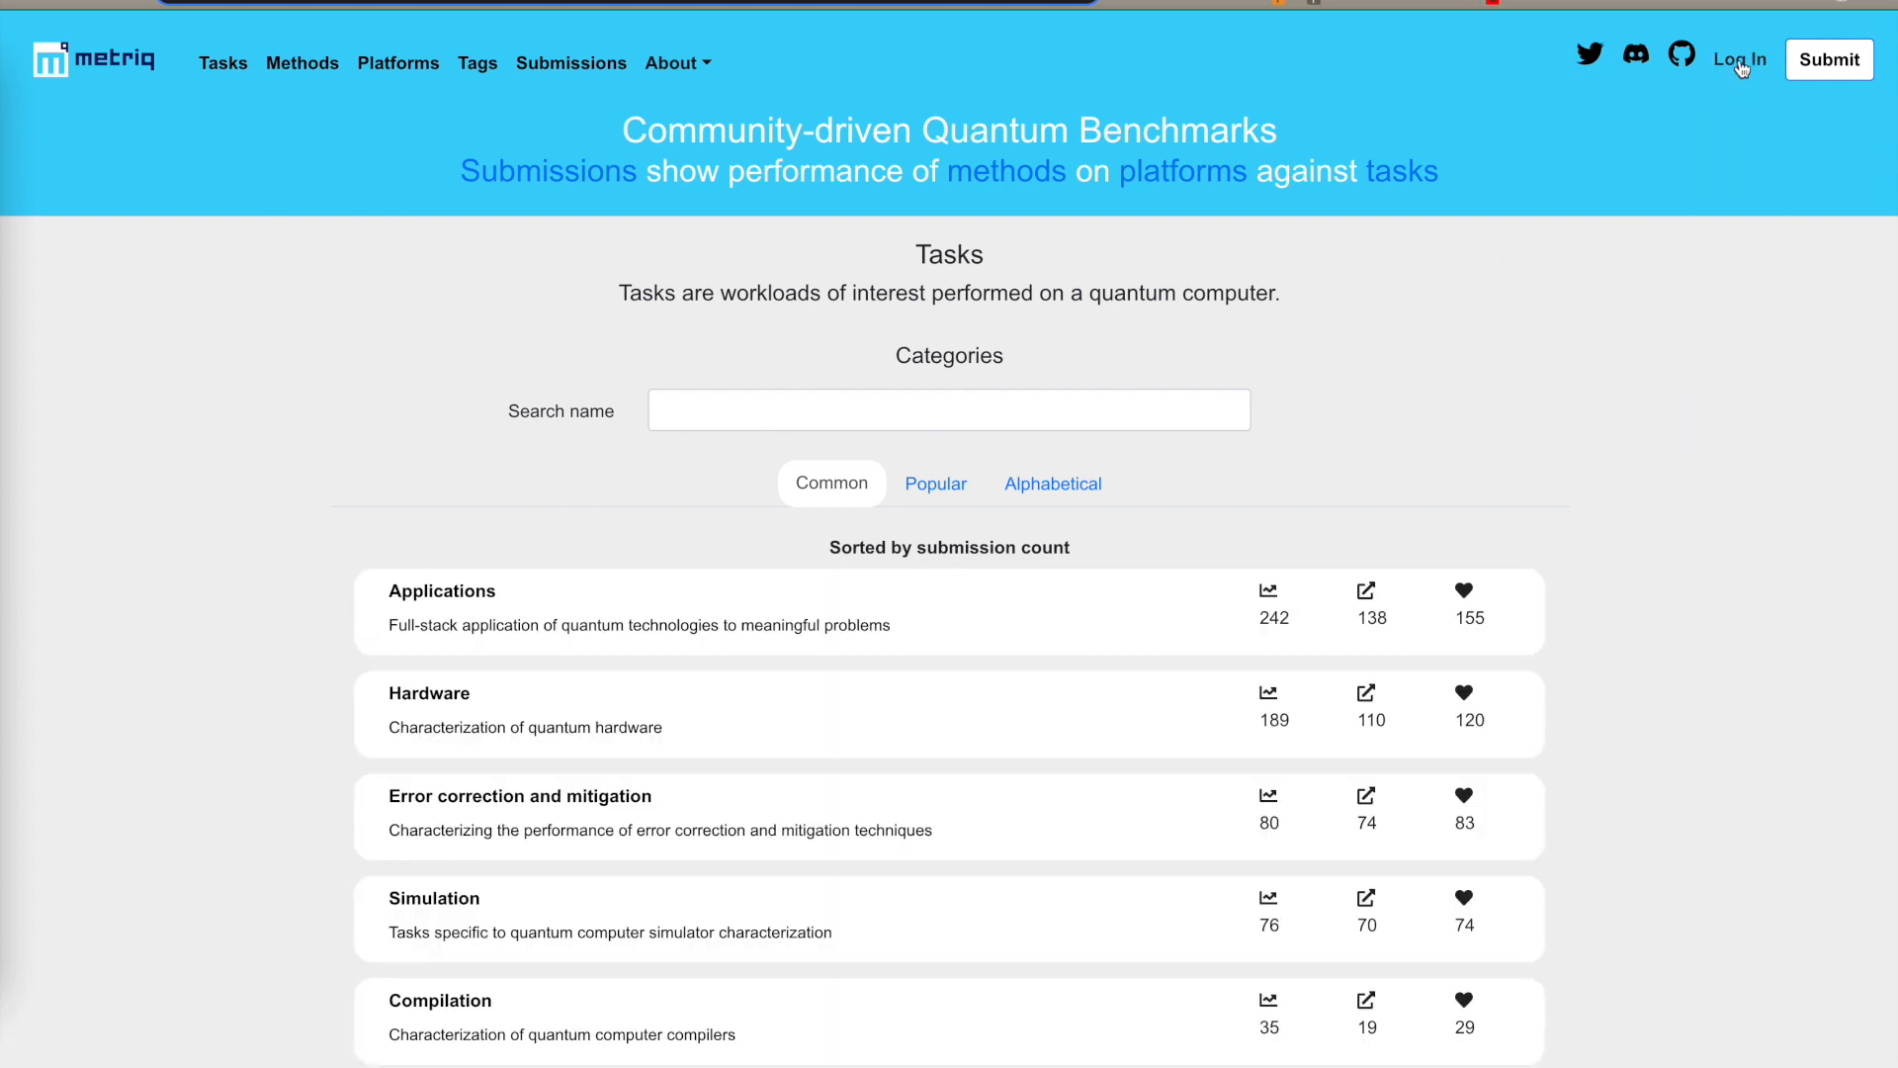
pyautogui.click(1739, 61)
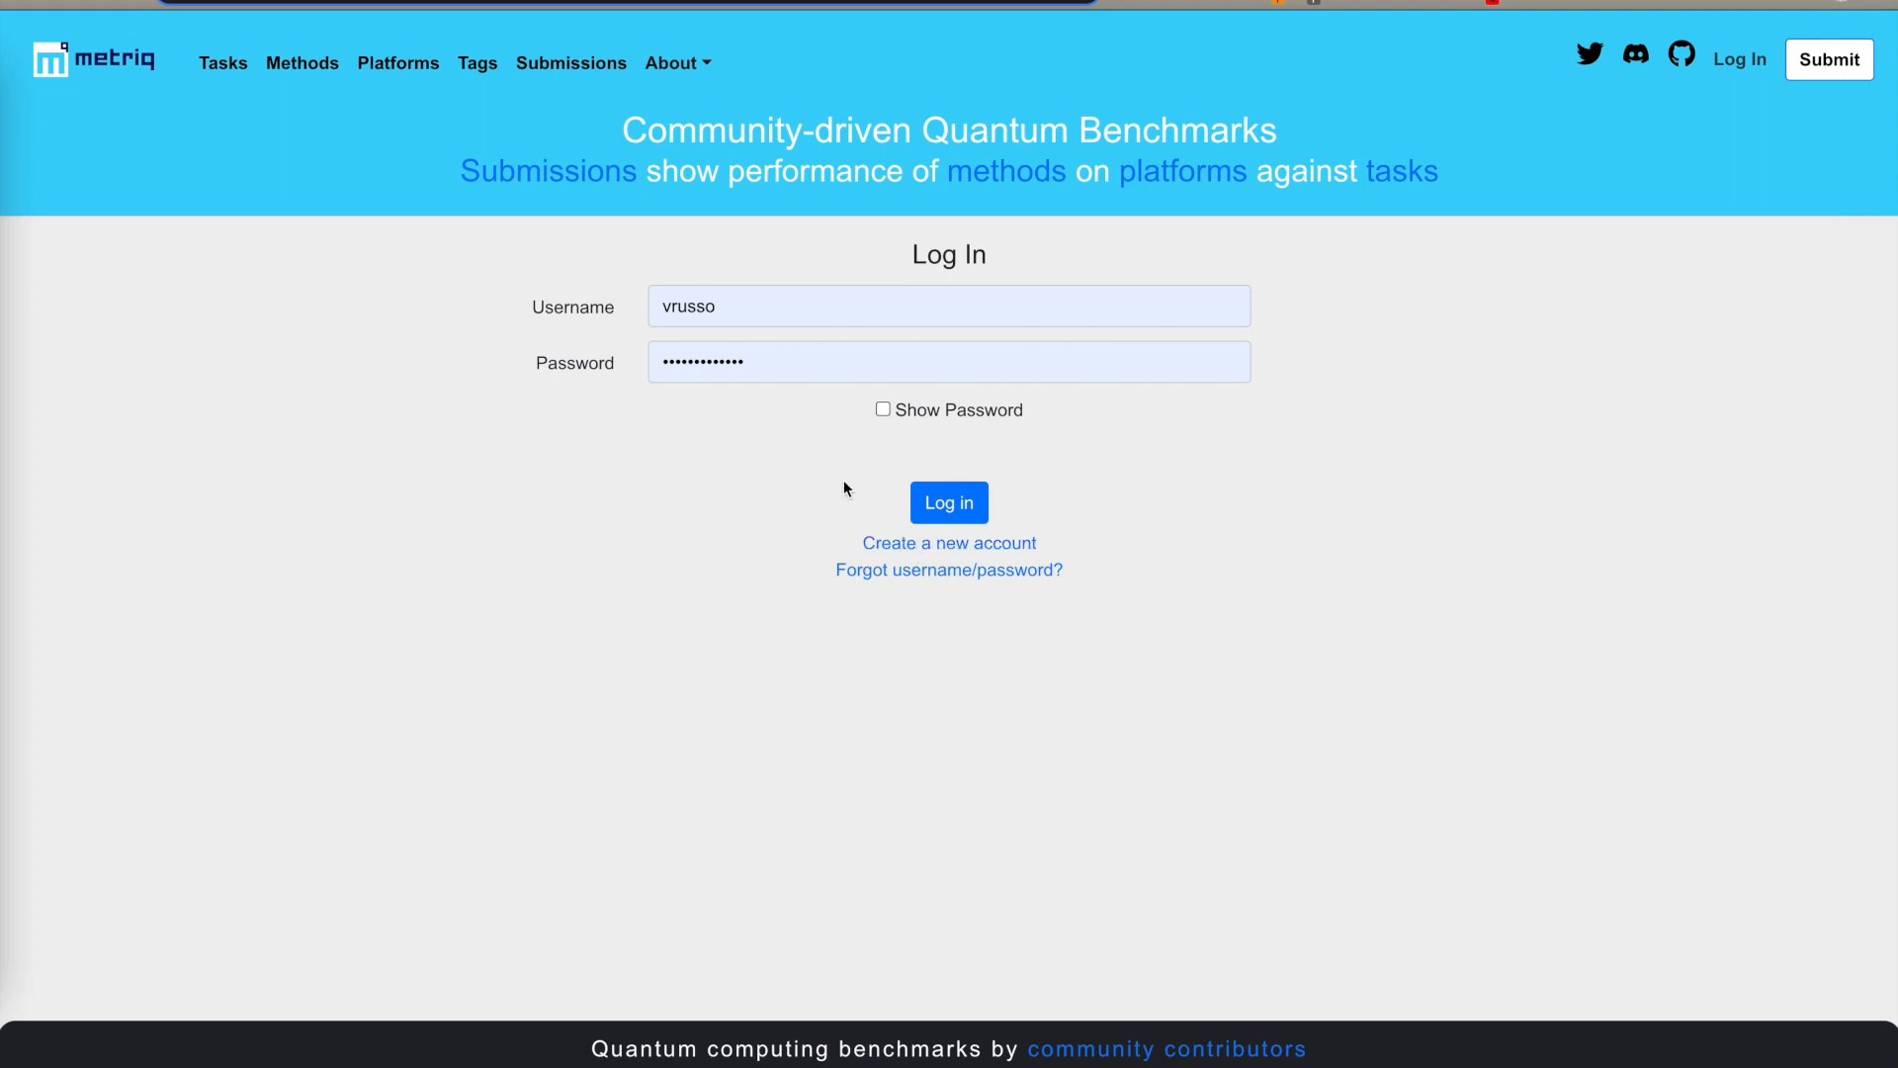
pyautogui.click(949, 504)
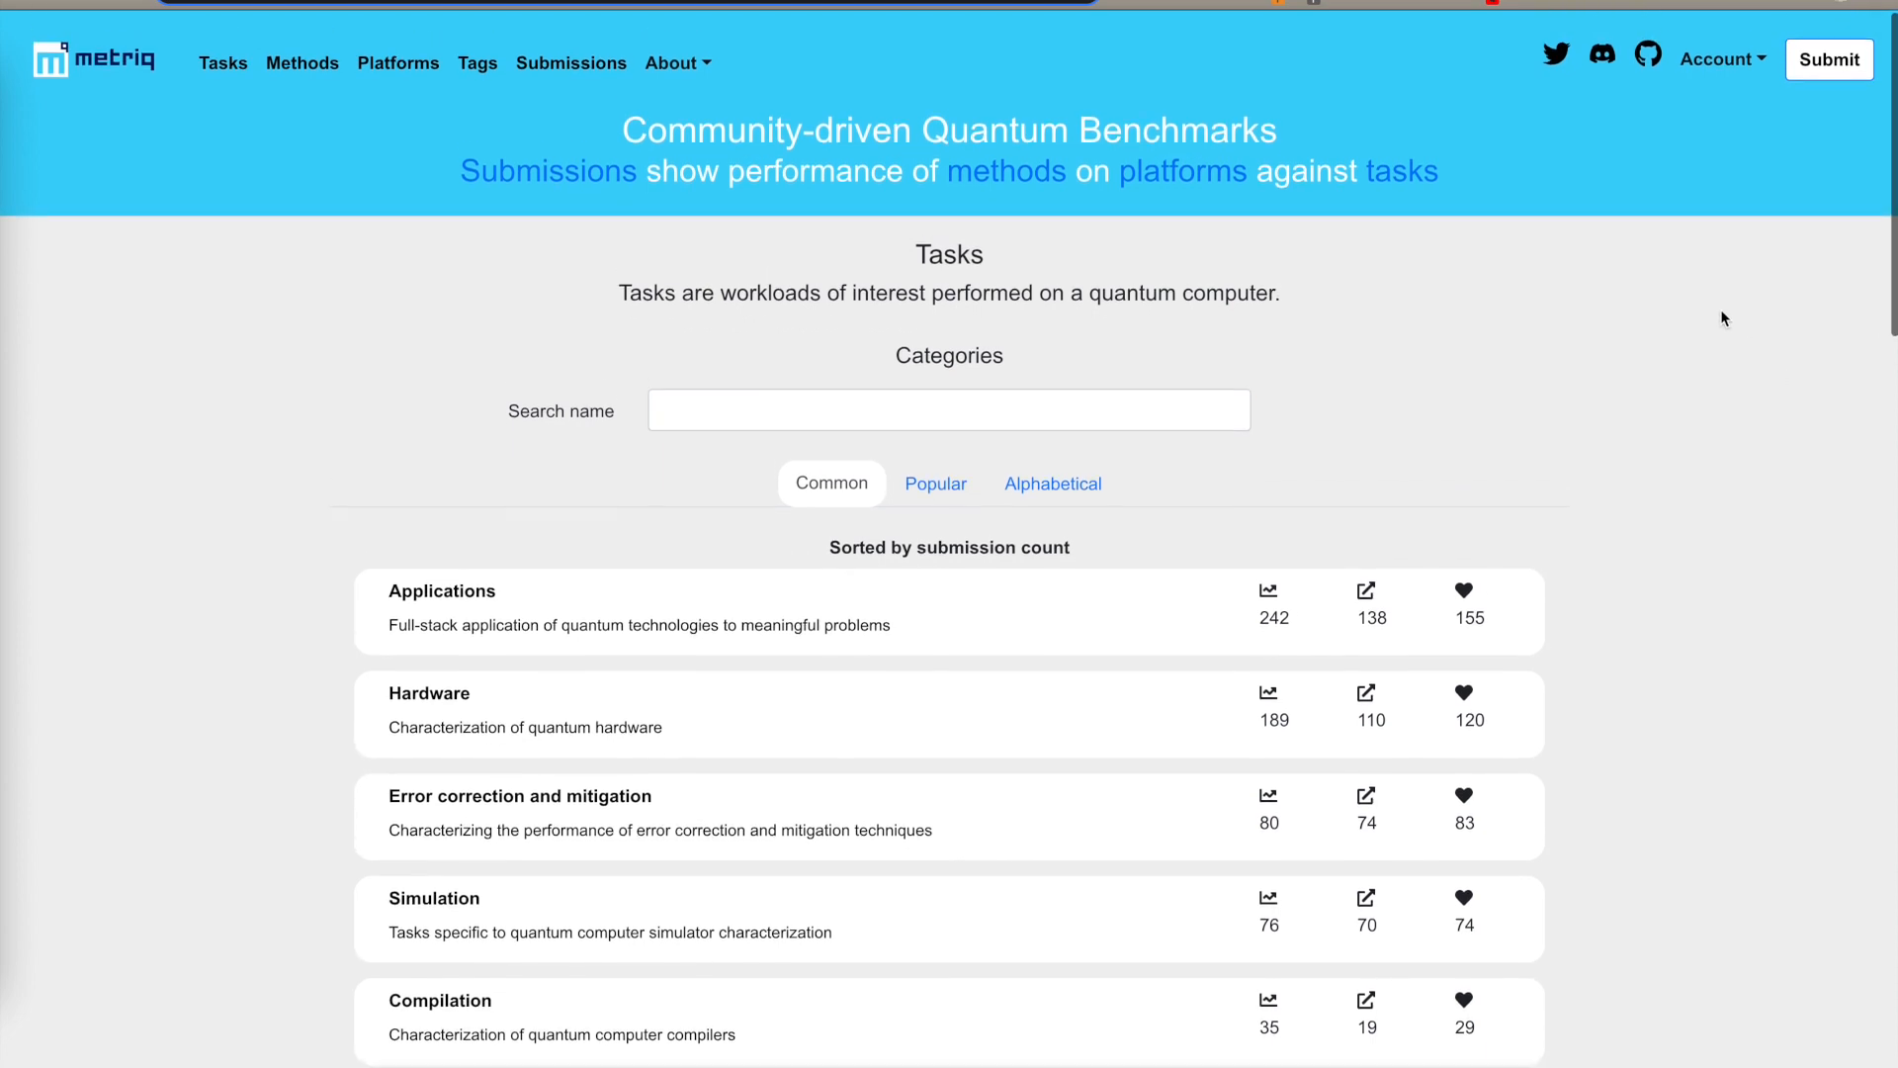
pyautogui.click(1829, 61)
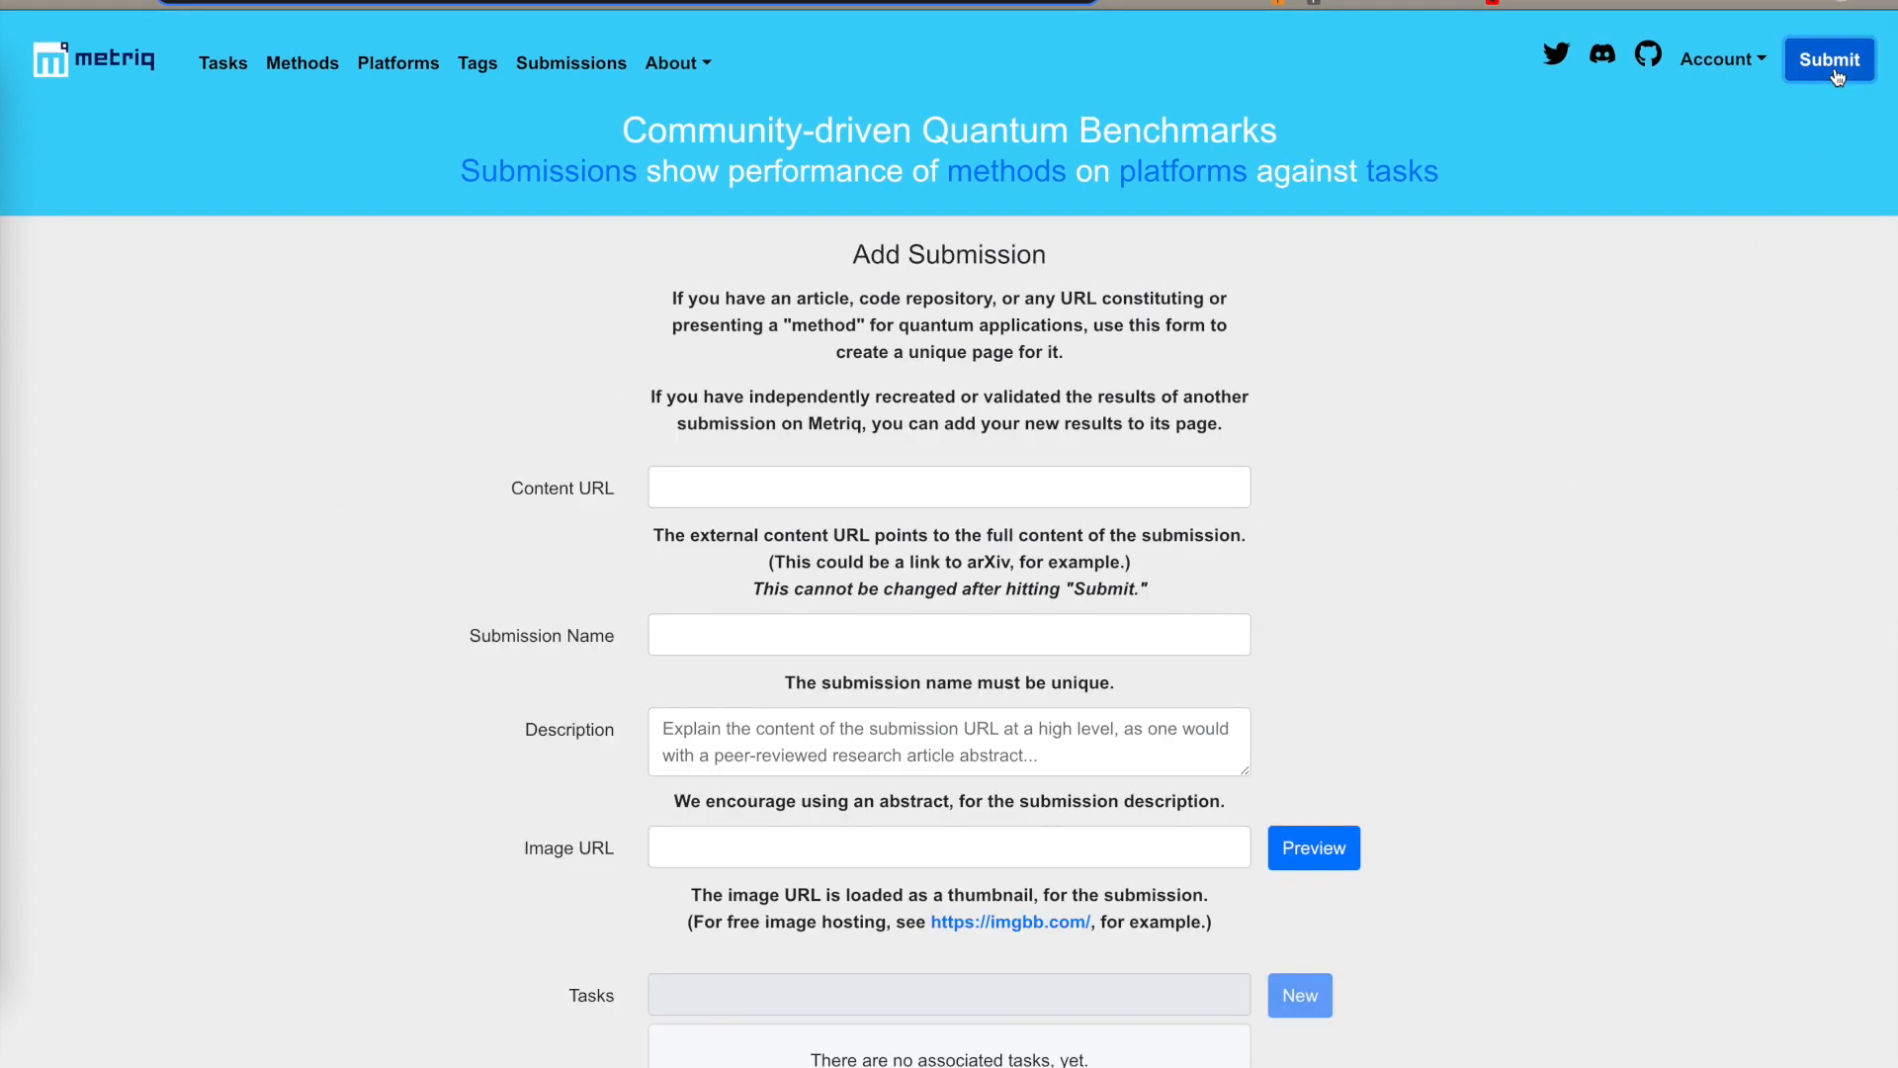
pyautogui.scroll(-1, 1368, 446)
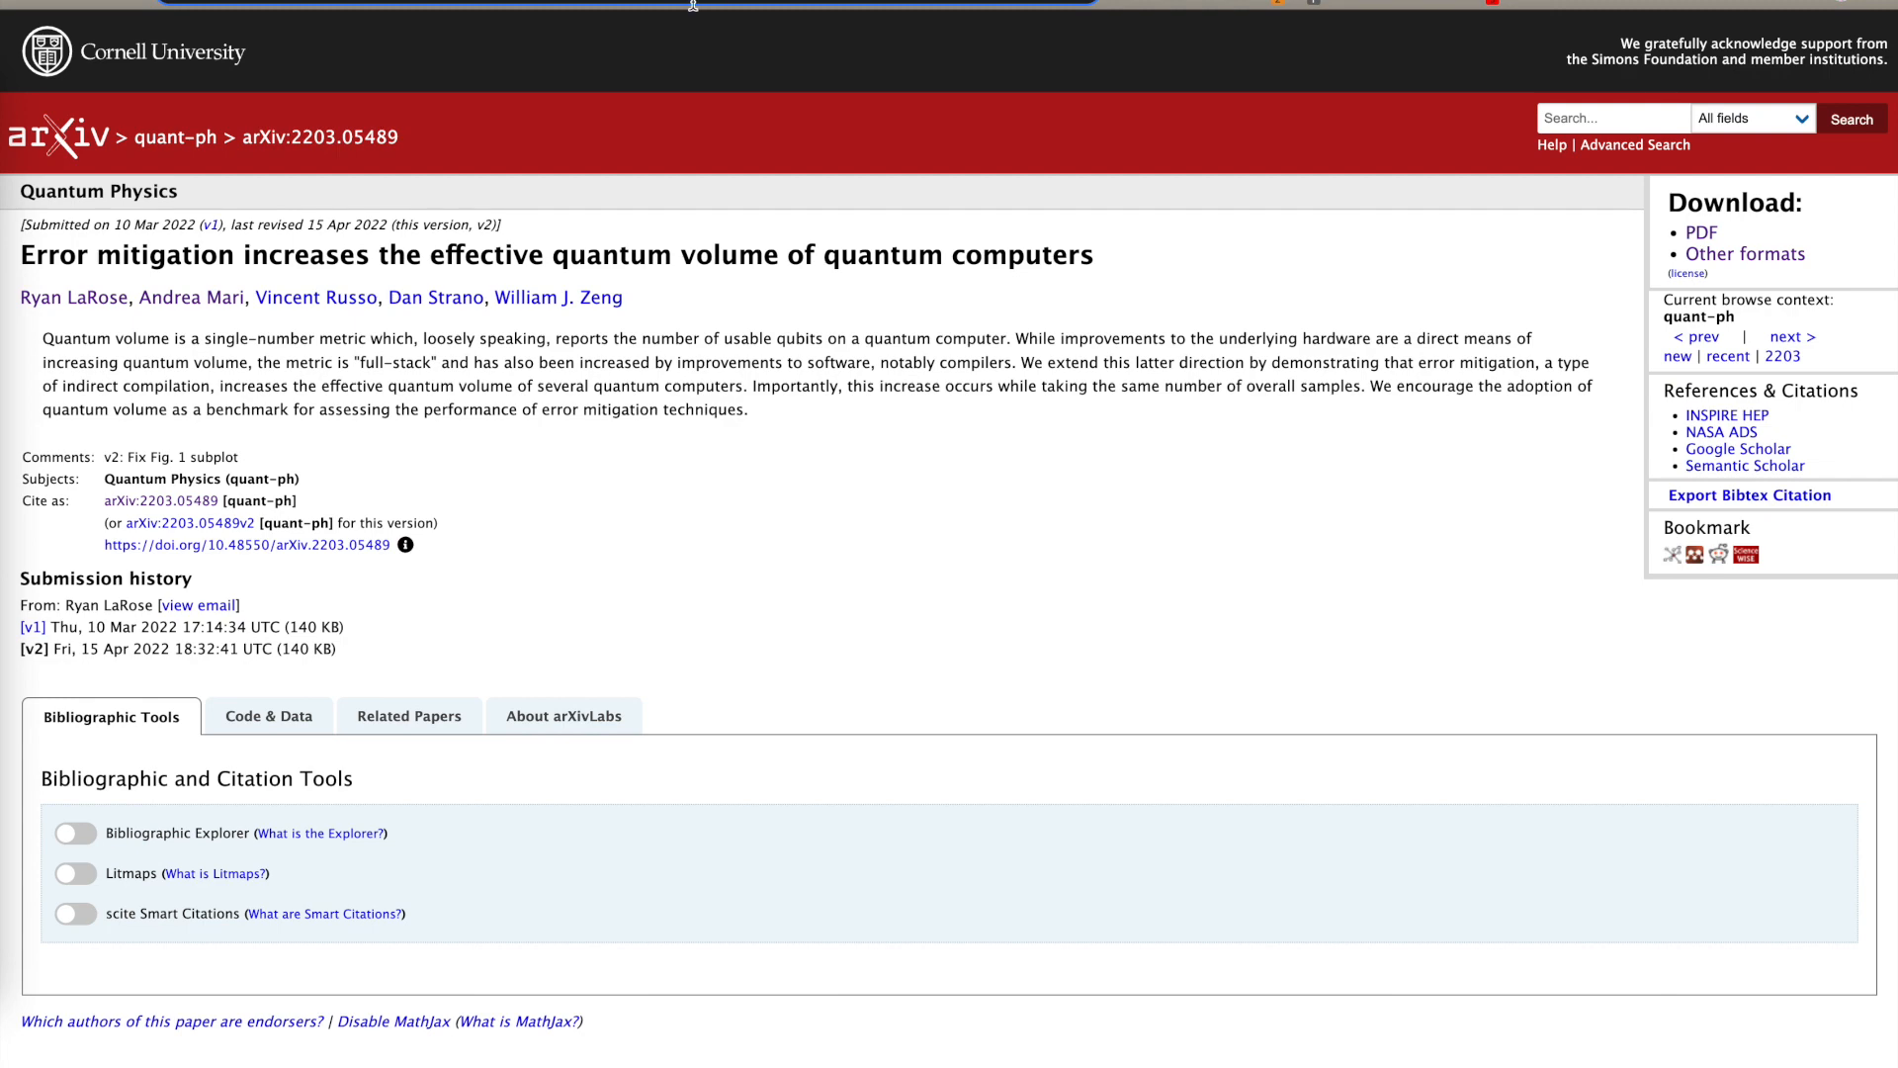
pyautogui.rightClick(692, 5)
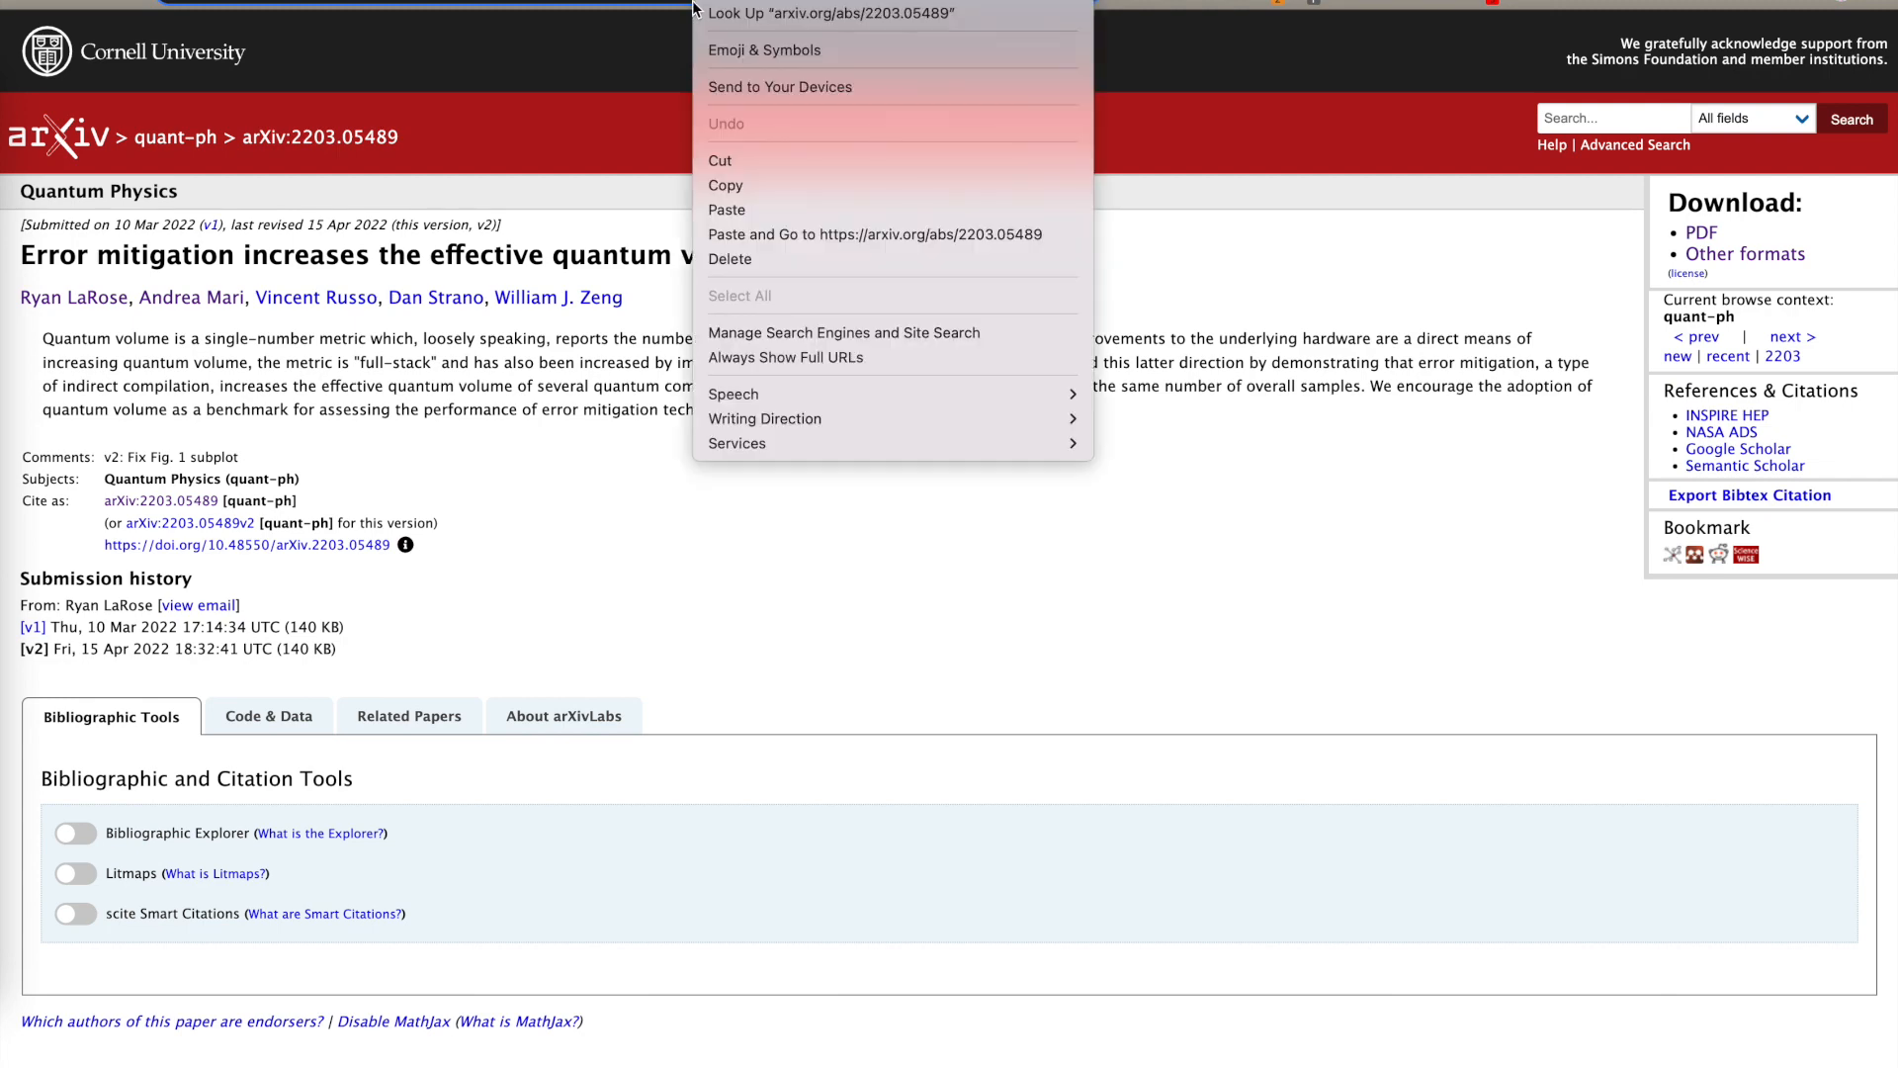
pyautogui.click(722, 186)
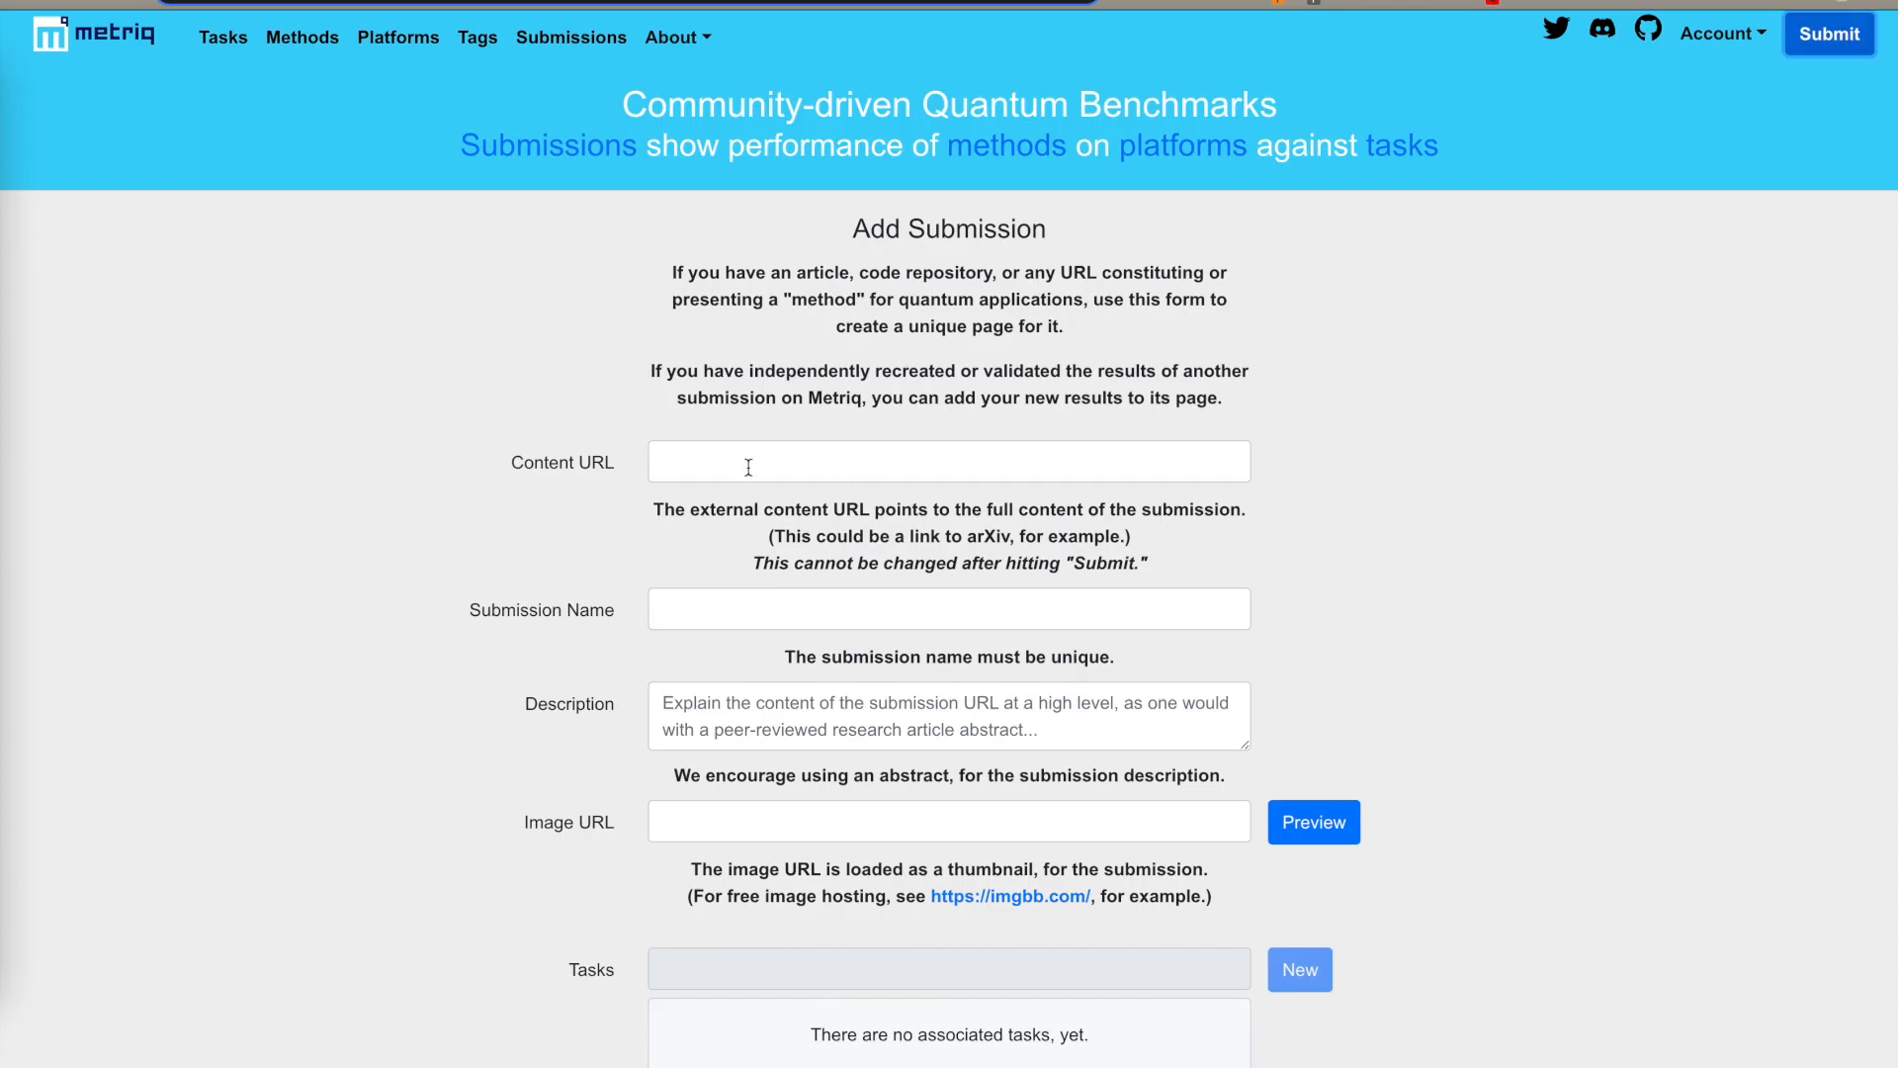
pyautogui.click(747, 465)
pyautogui.press('super+v')
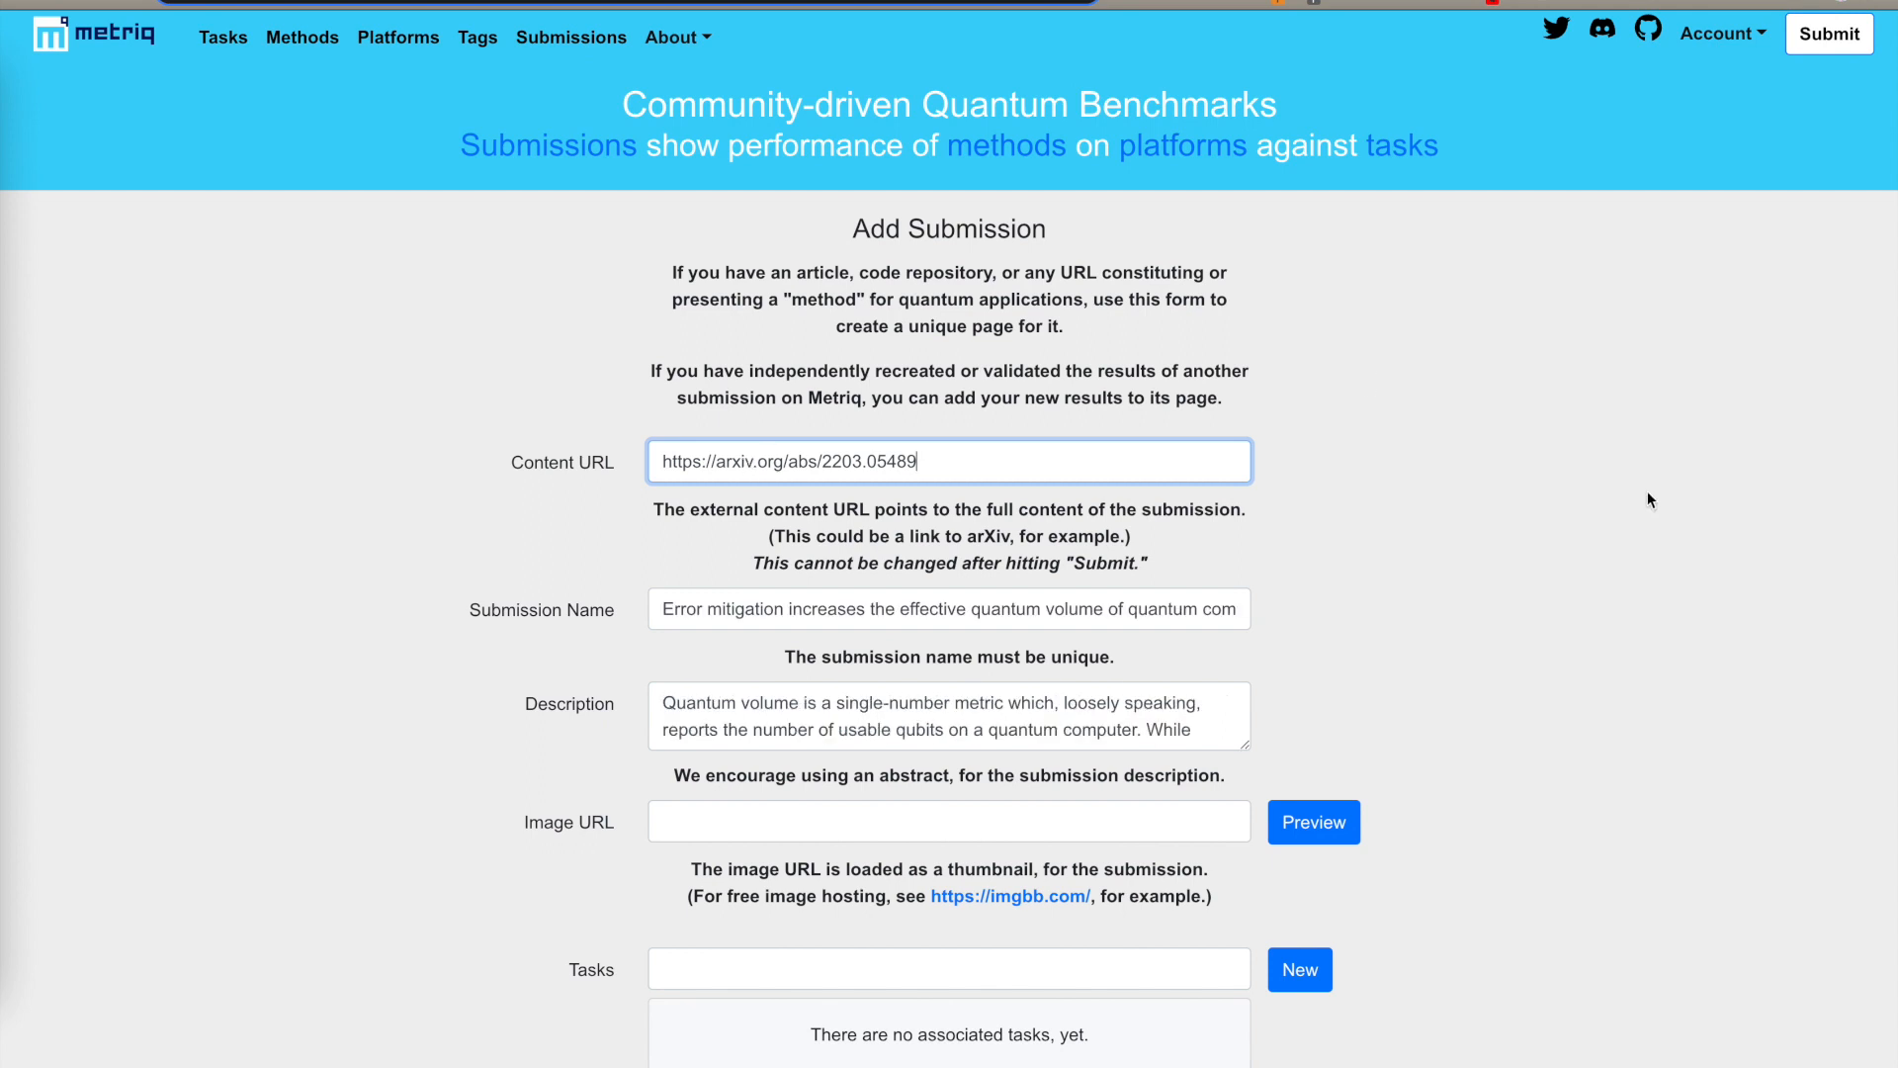
# Examine the submission form's name, description, image URL, tasks, methods and platforms fields.
pyautogui.scroll(-1, 1411, 455)
pyautogui.scroll(-1, 601, 530)
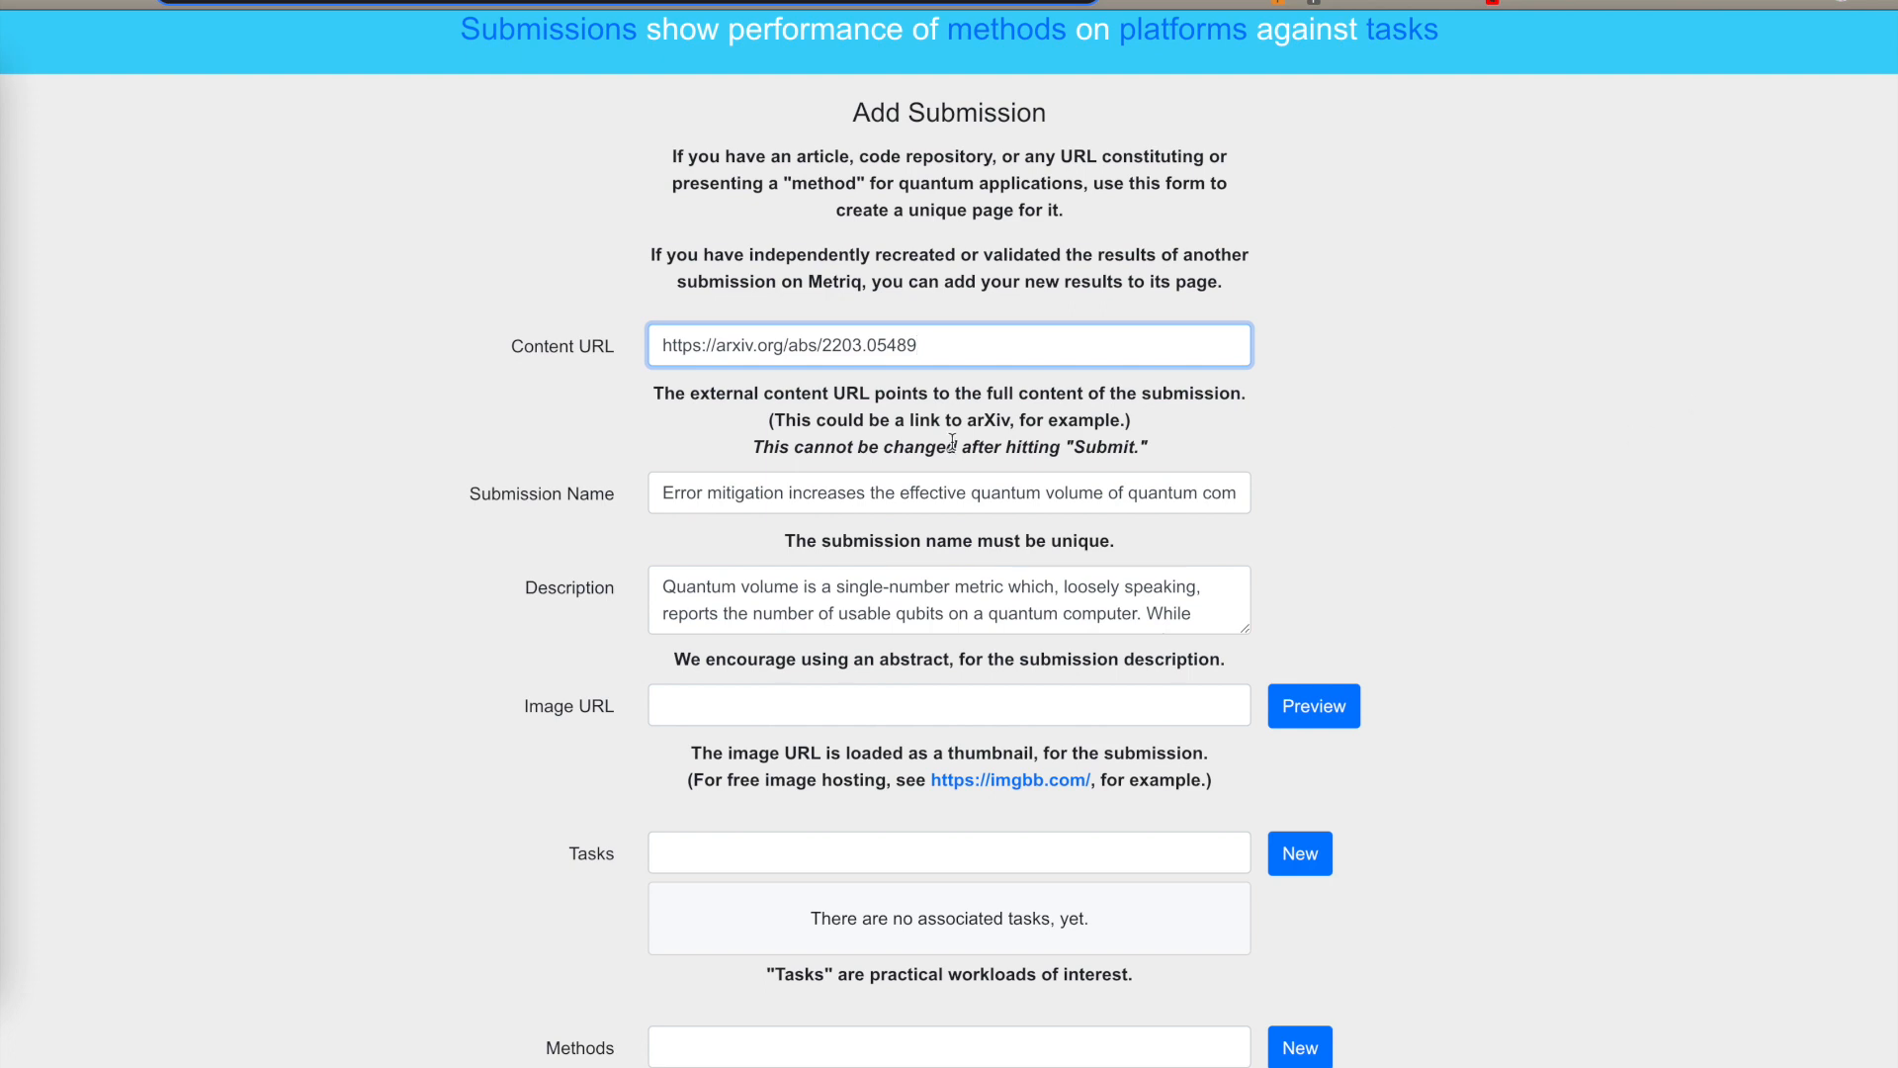
pyautogui.scroll(-1, 952, 442)
pyautogui.scroll(-1, 952, 442)
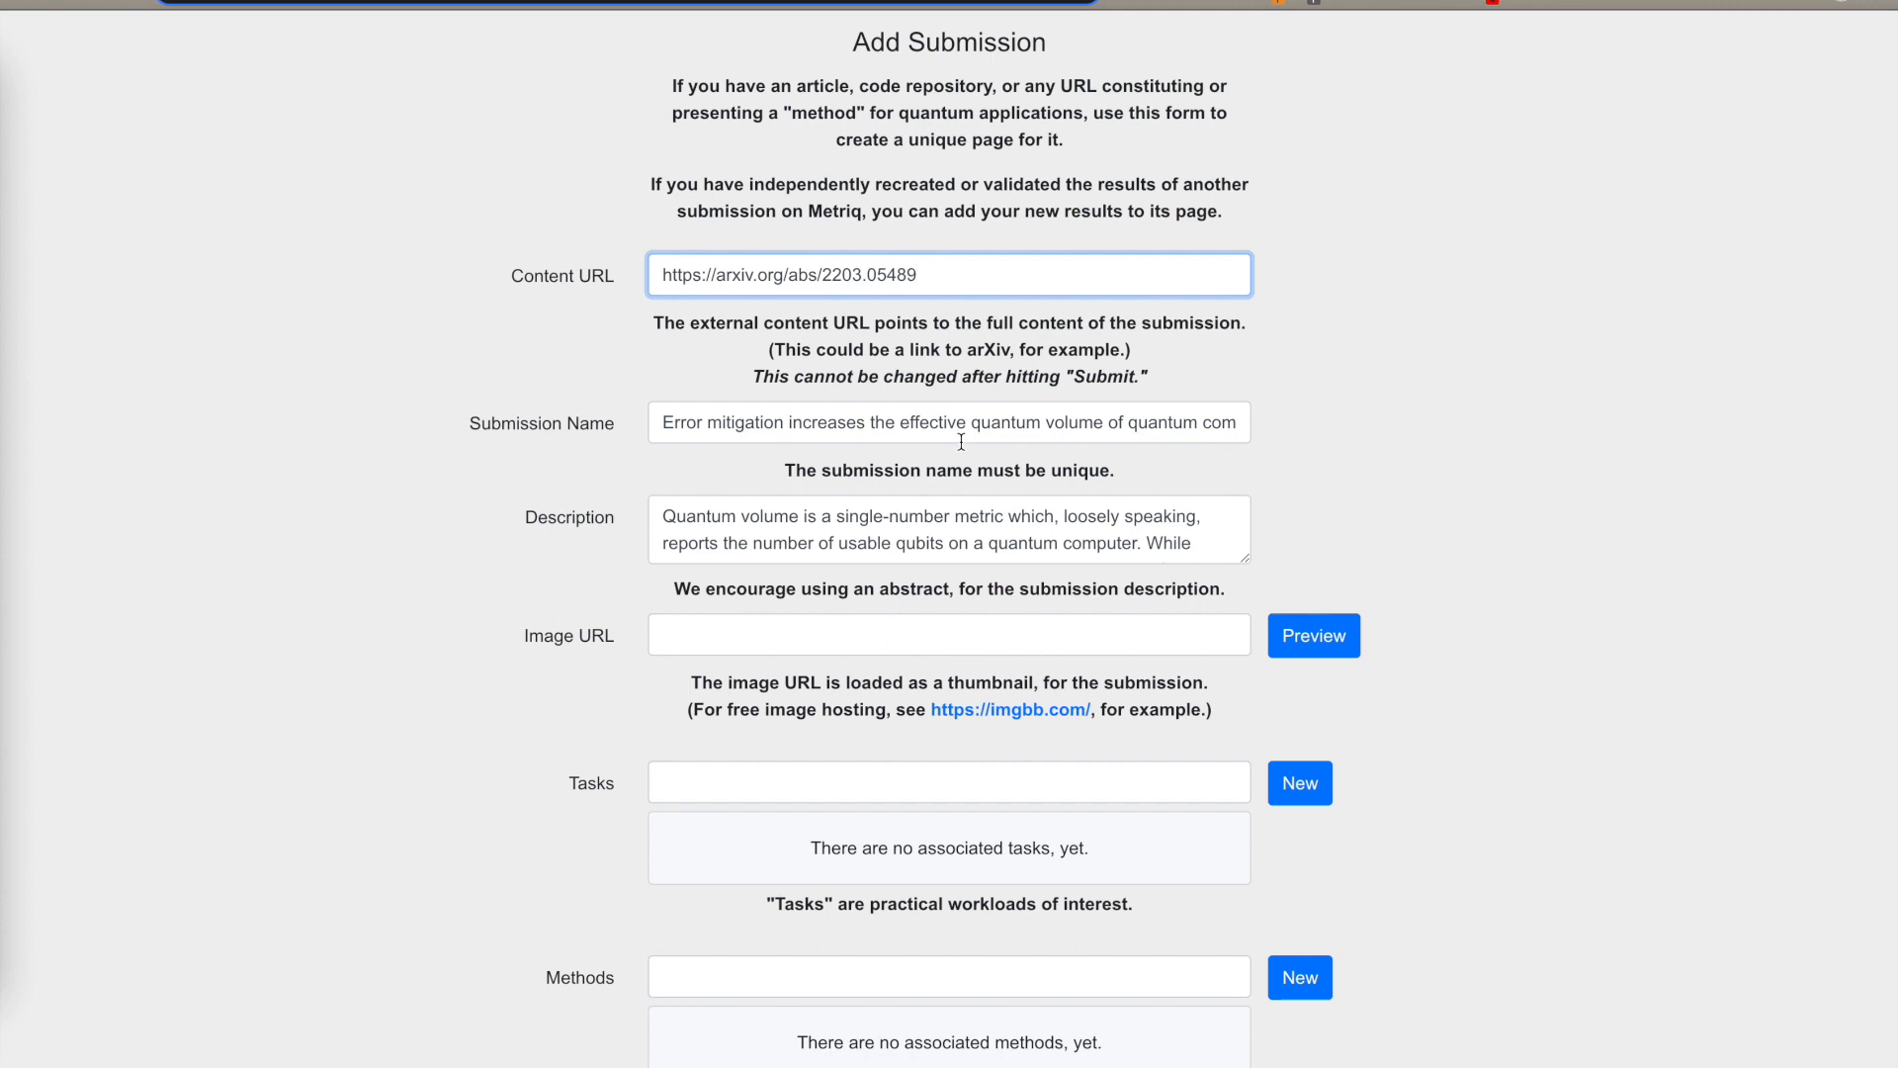
pyautogui.scroll(-3, 886, 452)
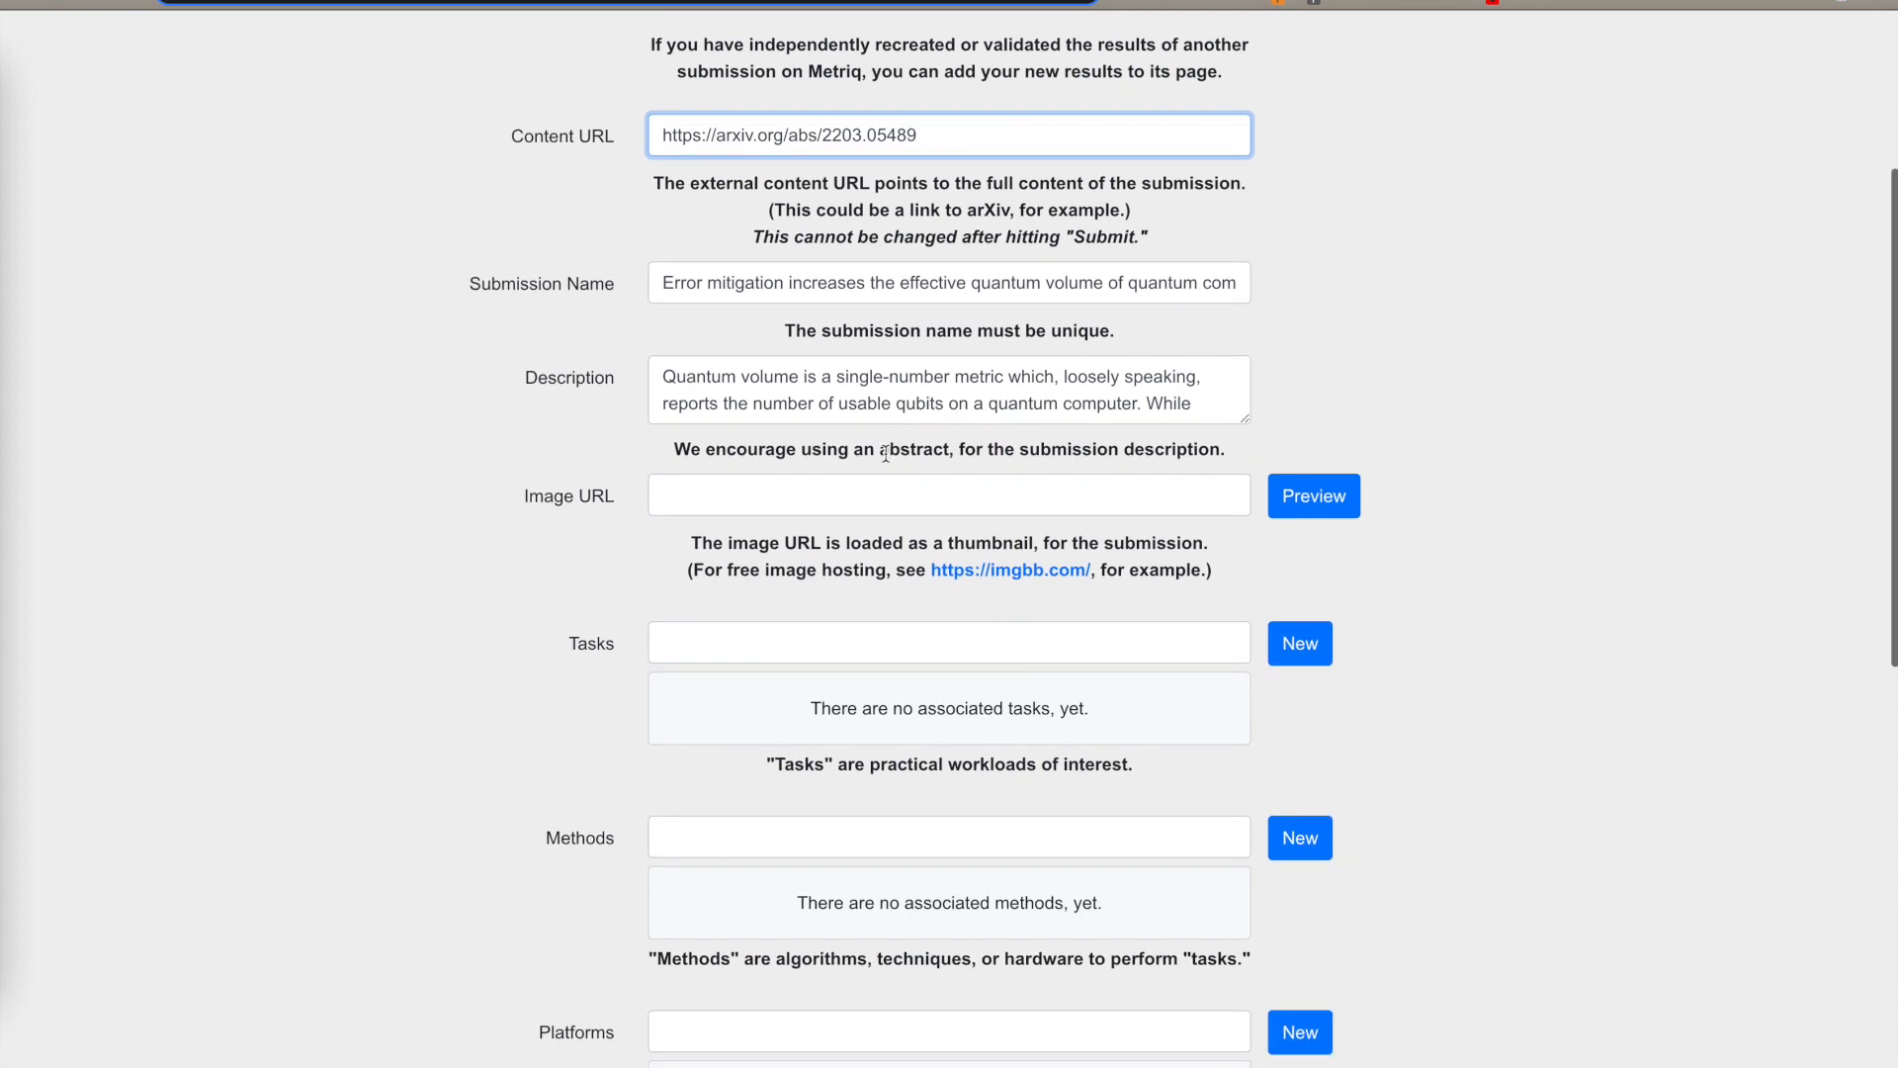
pyautogui.scroll(-1, 884, 454)
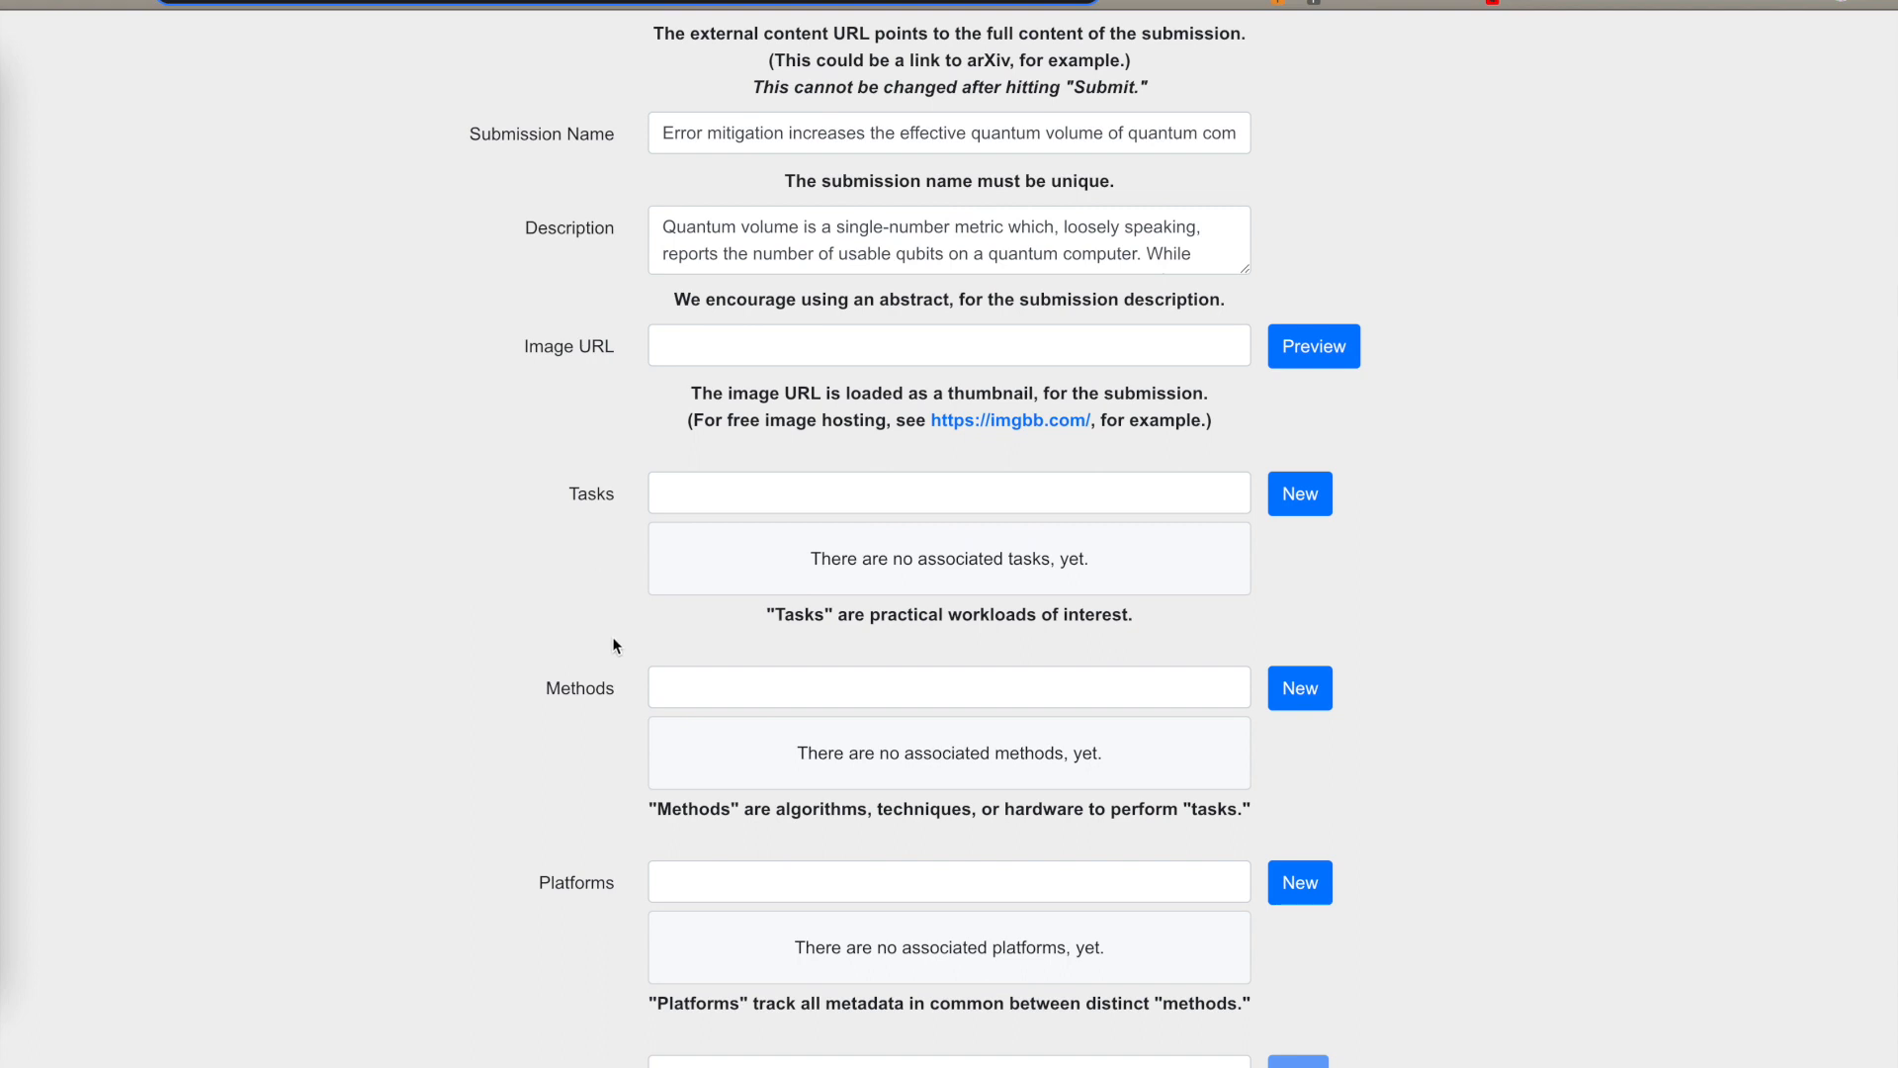
pyautogui.scroll(-1, 603, 998)
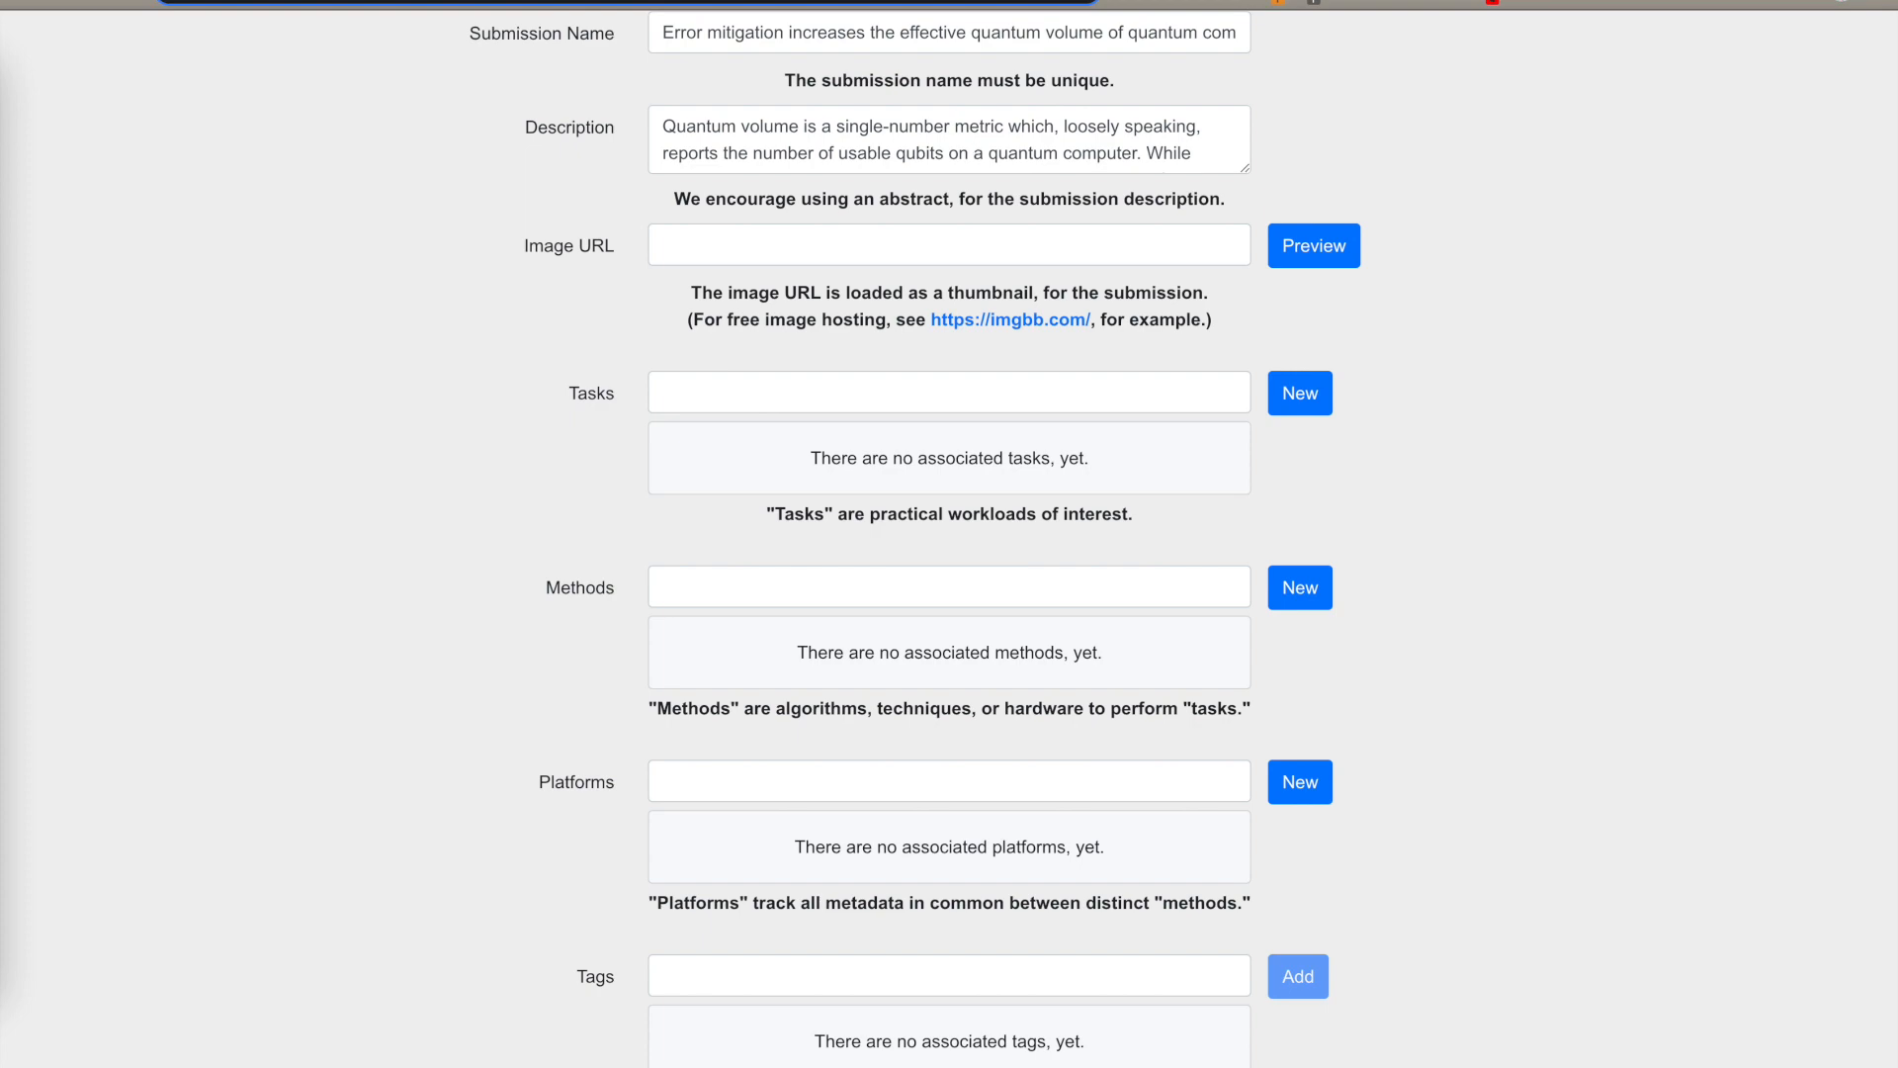
# Open the paper's PDF from its arXiv page and examine the text and the Figure 1 results on page 2.
pyautogui.hotkey('ctrl', 'Tab')
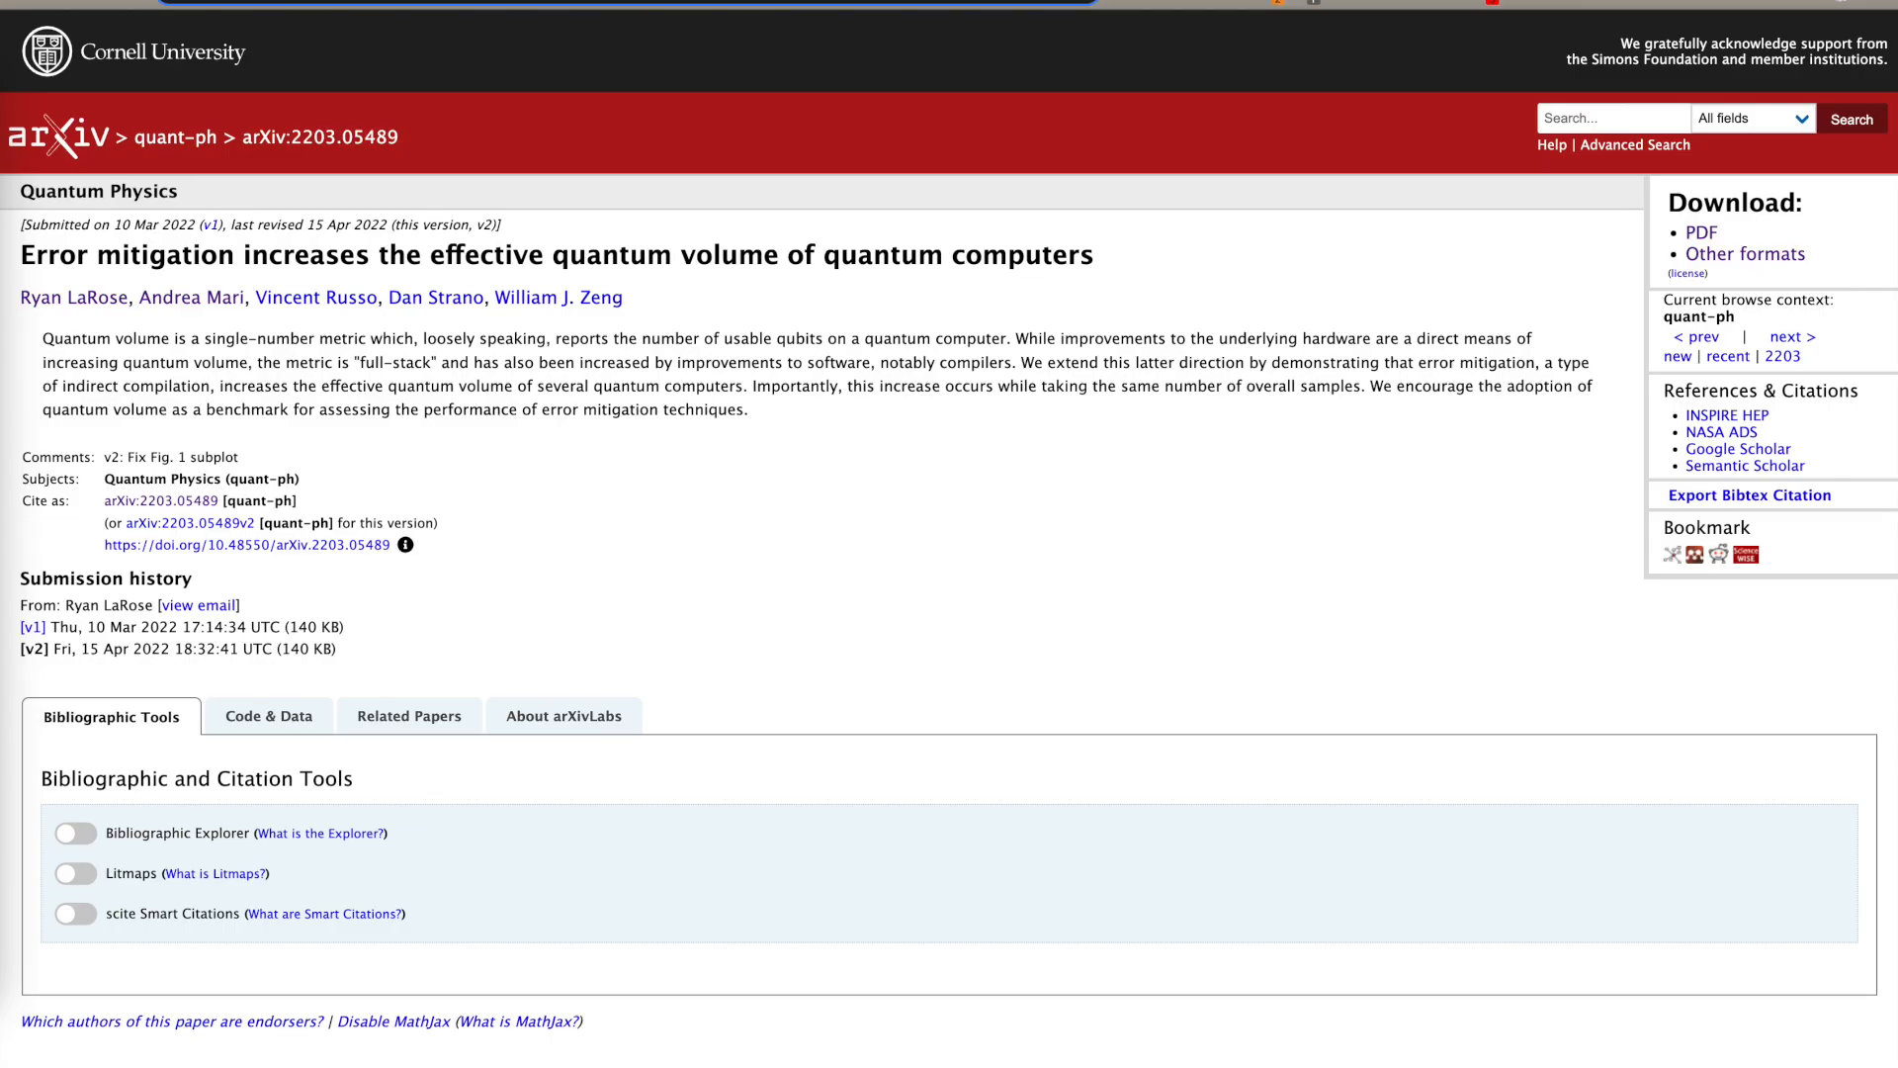
pyautogui.click(1698, 233)
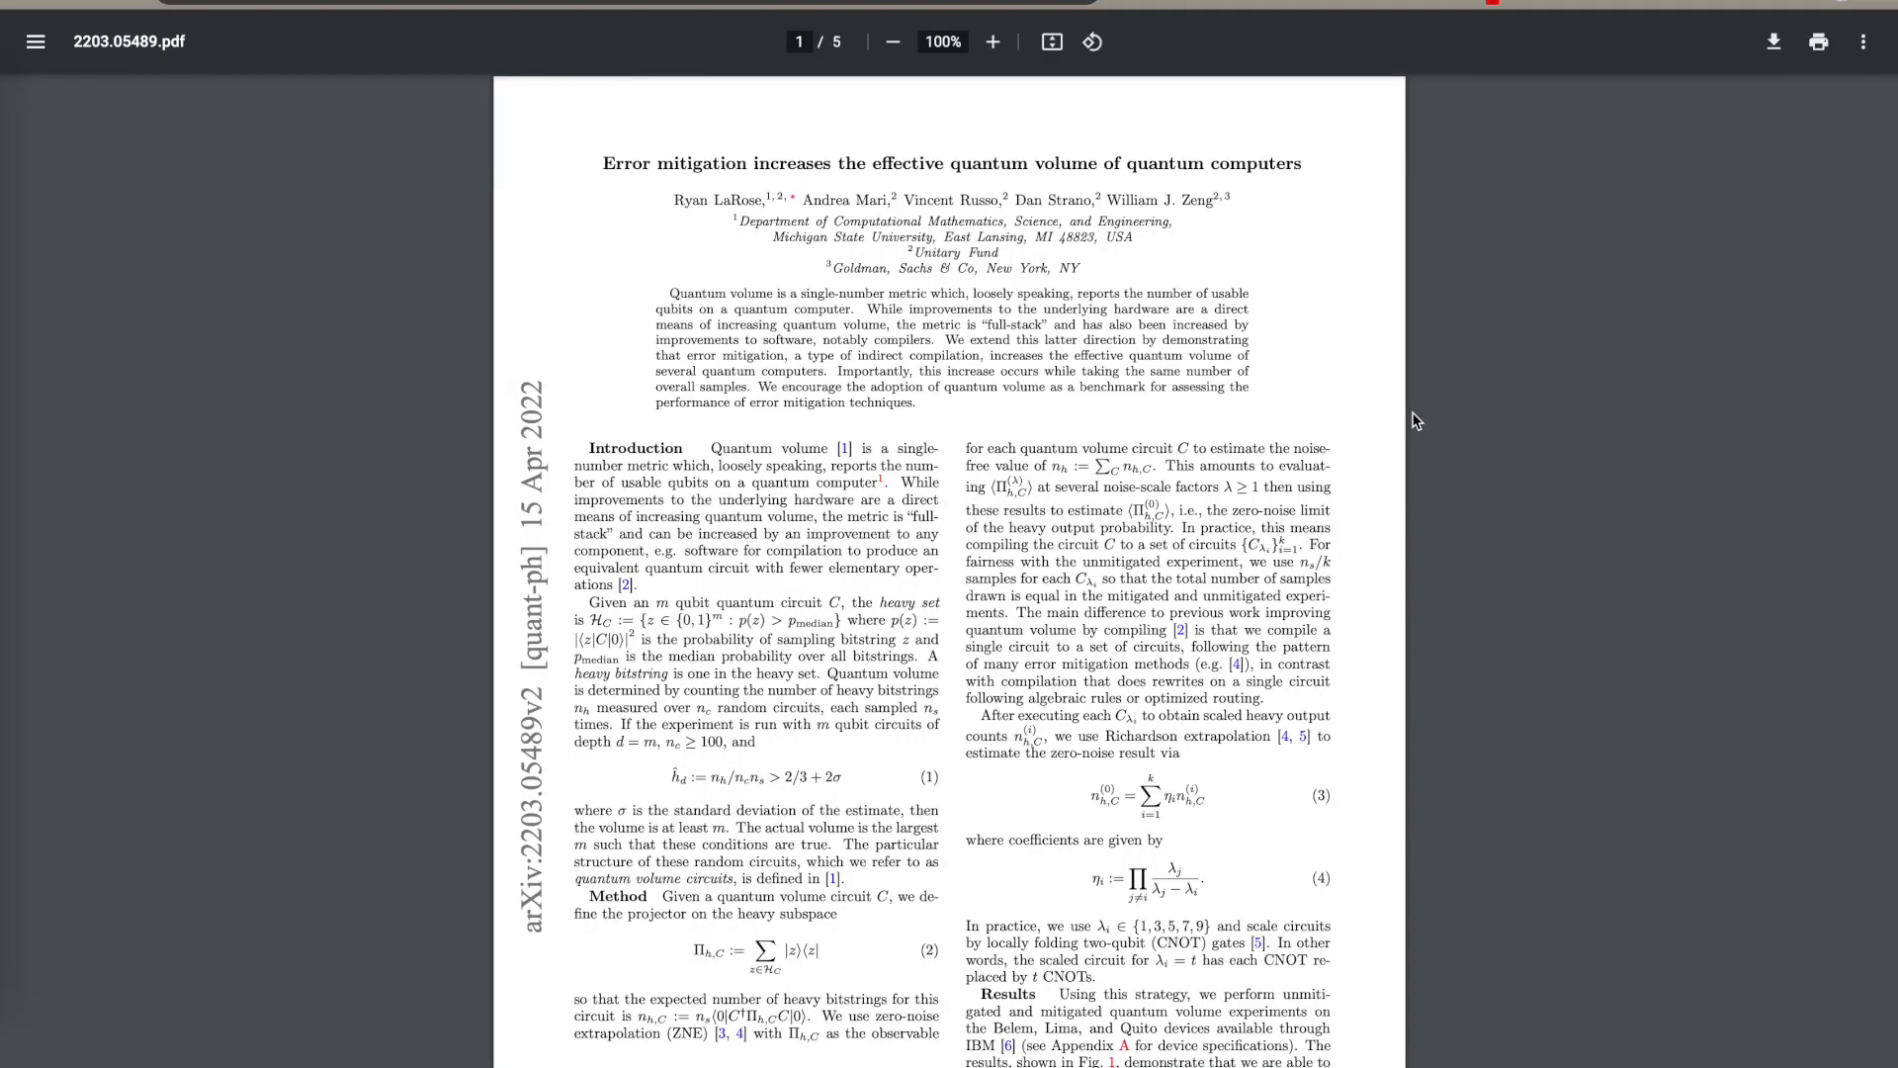
pyautogui.scroll(-1, 1349, 505)
pyautogui.scroll(-1, 1348, 508)
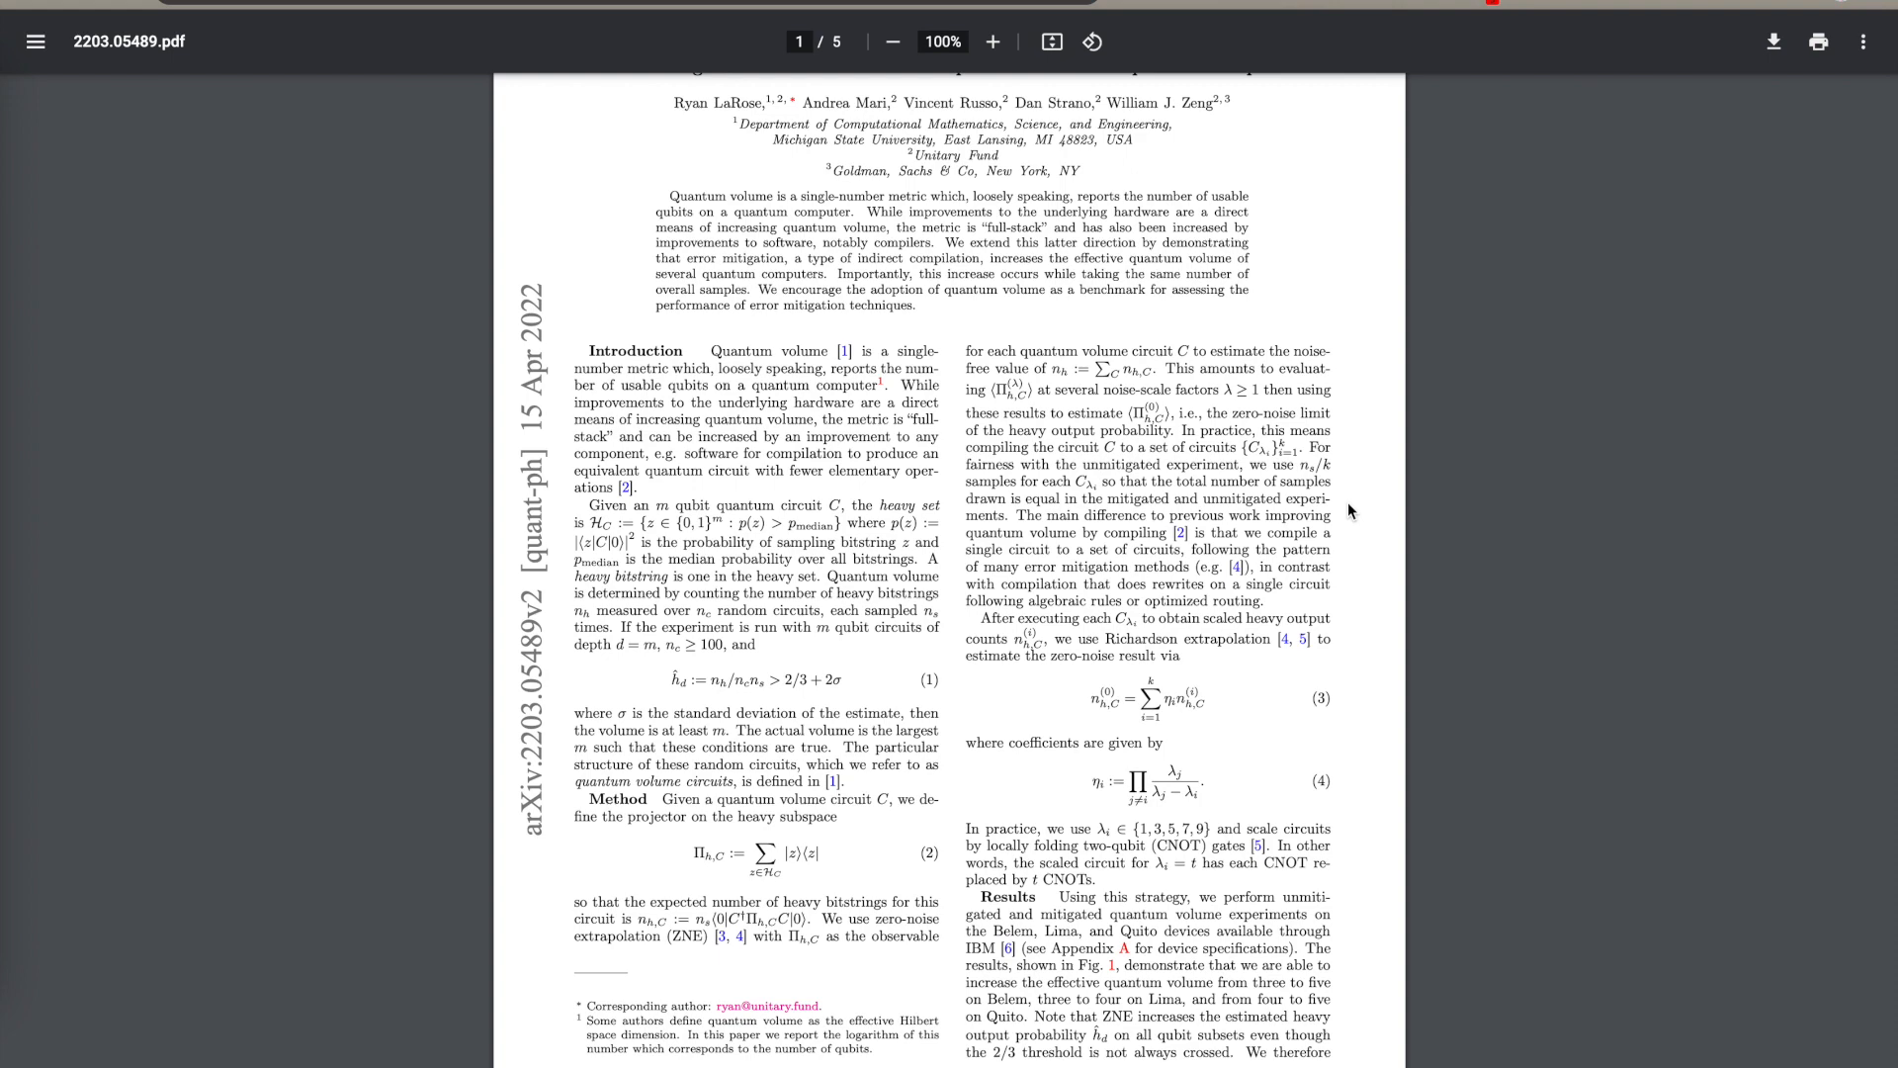
pyautogui.scroll(-6, 1348, 510)
pyautogui.scroll(-10, 1348, 510)
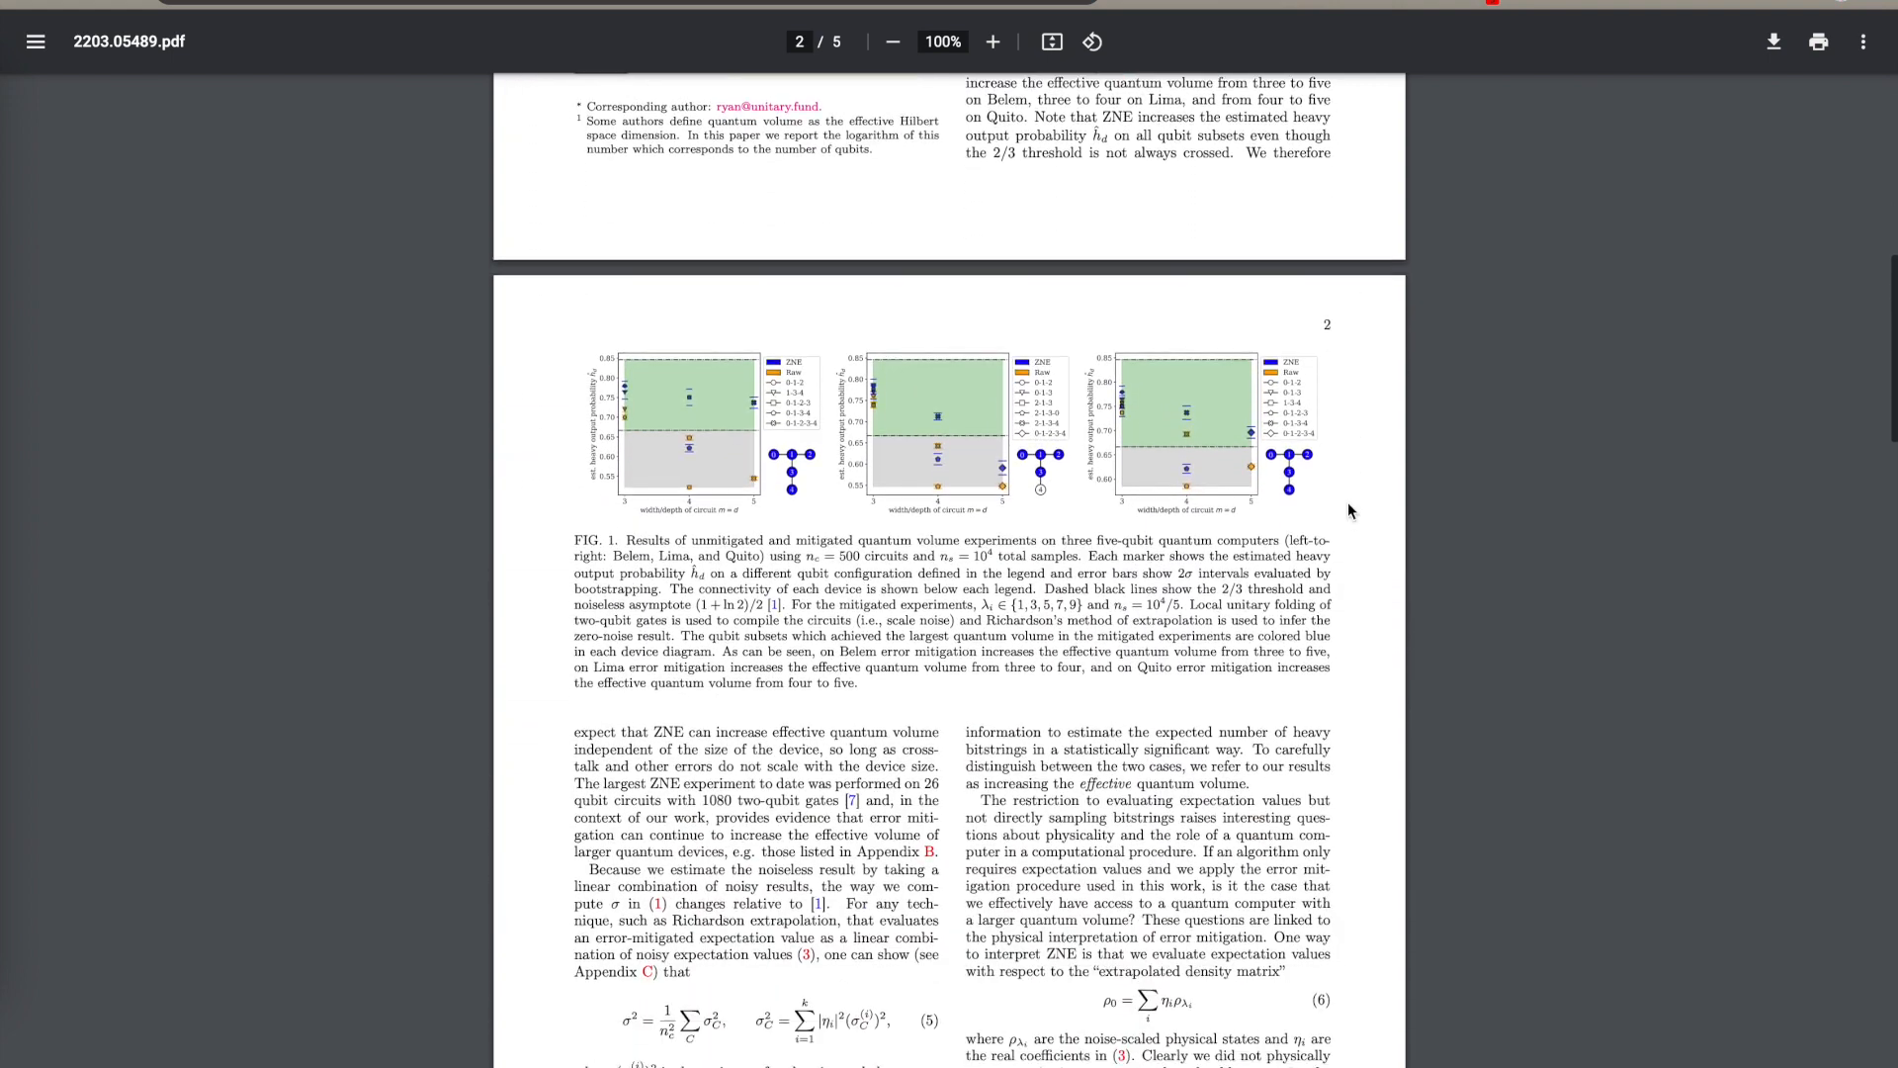
pyautogui.scroll(-4, 1349, 510)
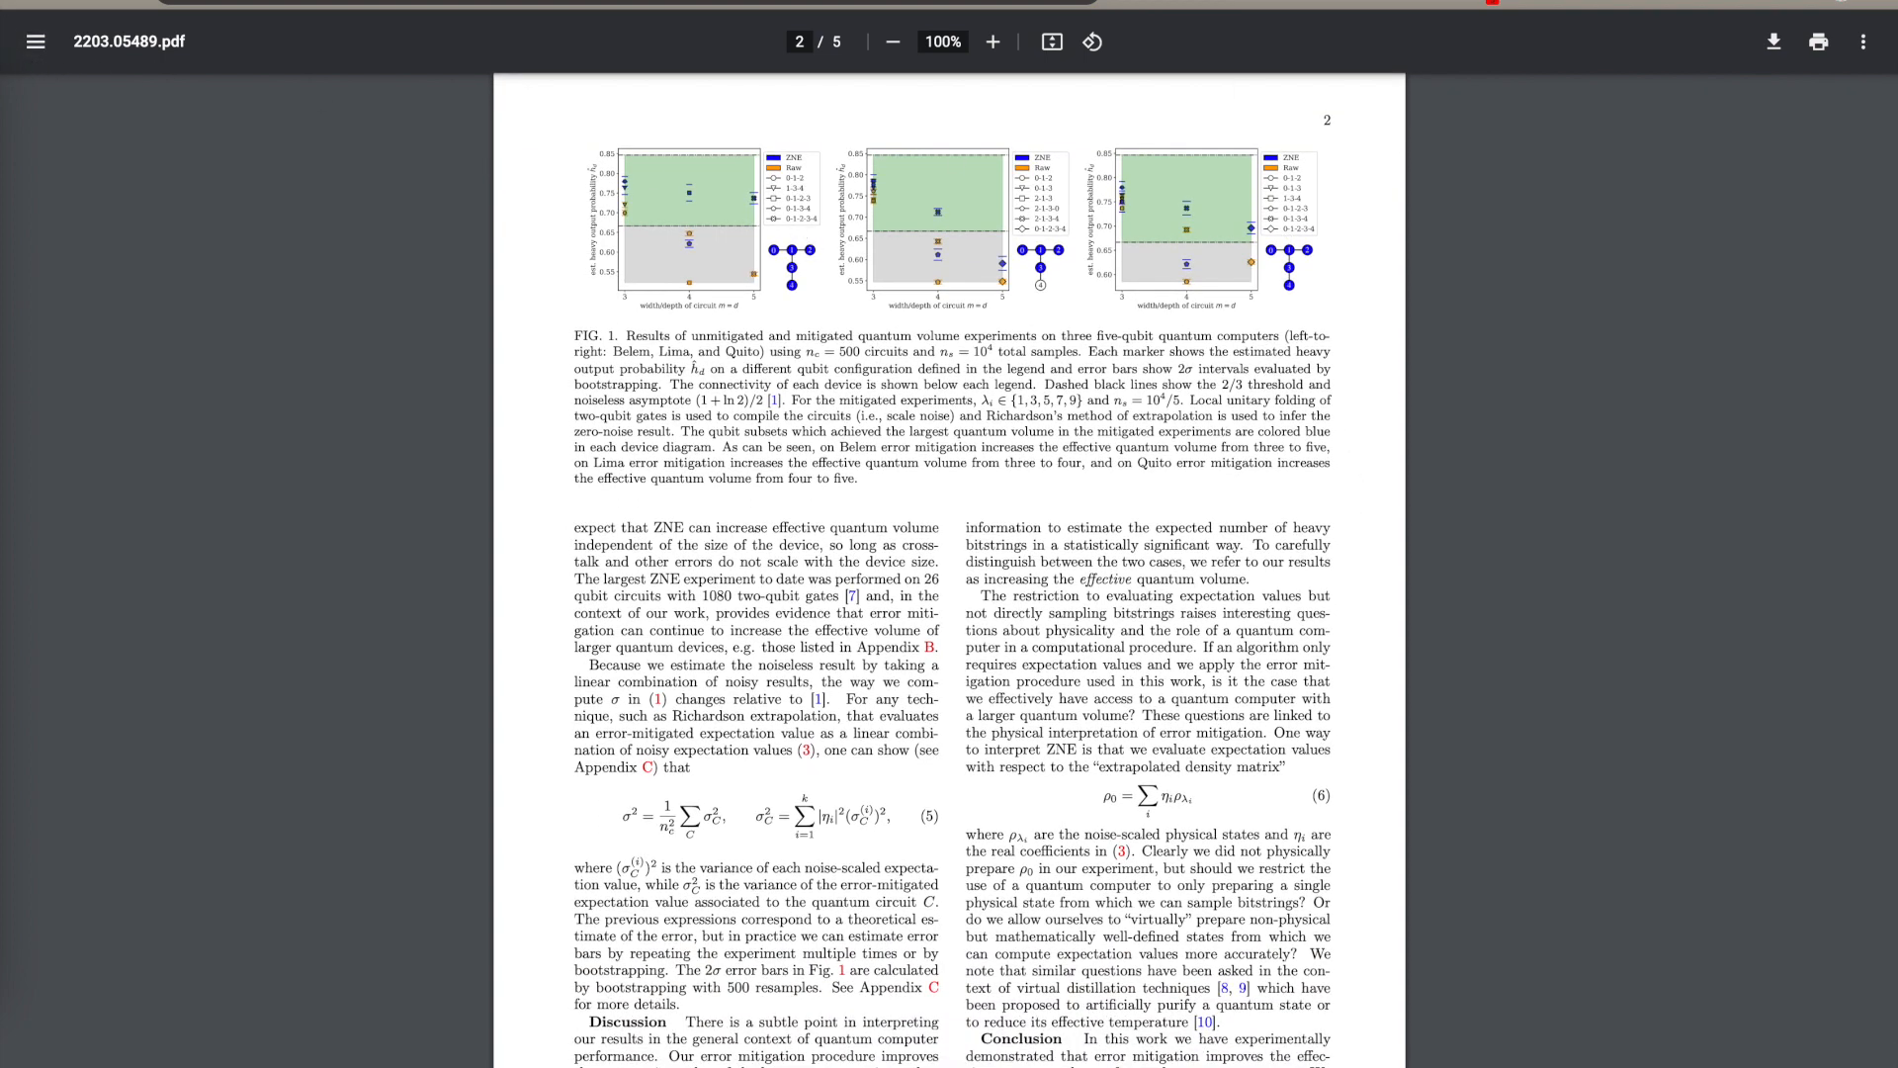
# Return to the submission form and add the existing tag "quantum volume" to the submission.
pyautogui.click(6, 4)
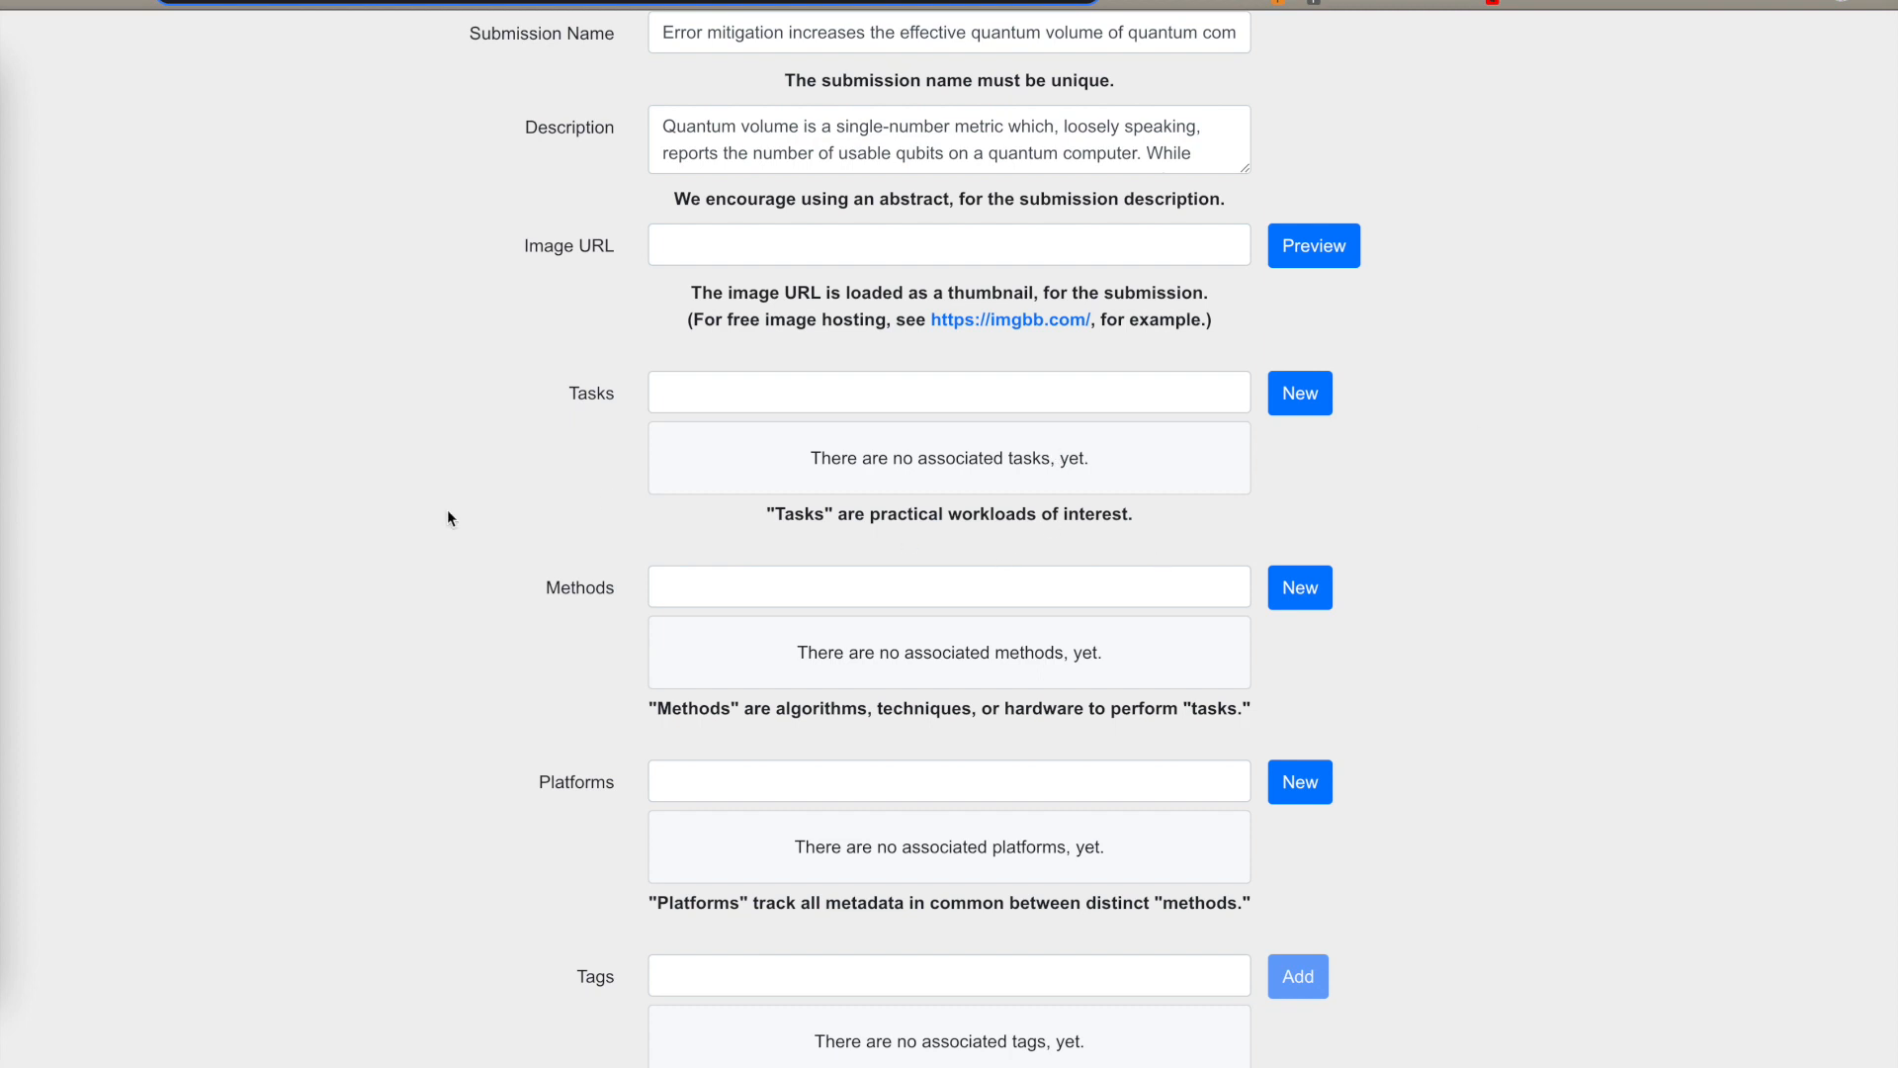
pyautogui.scroll(-3, 732, 975)
pyautogui.click(689, 811)
pyautogui.write('quant')
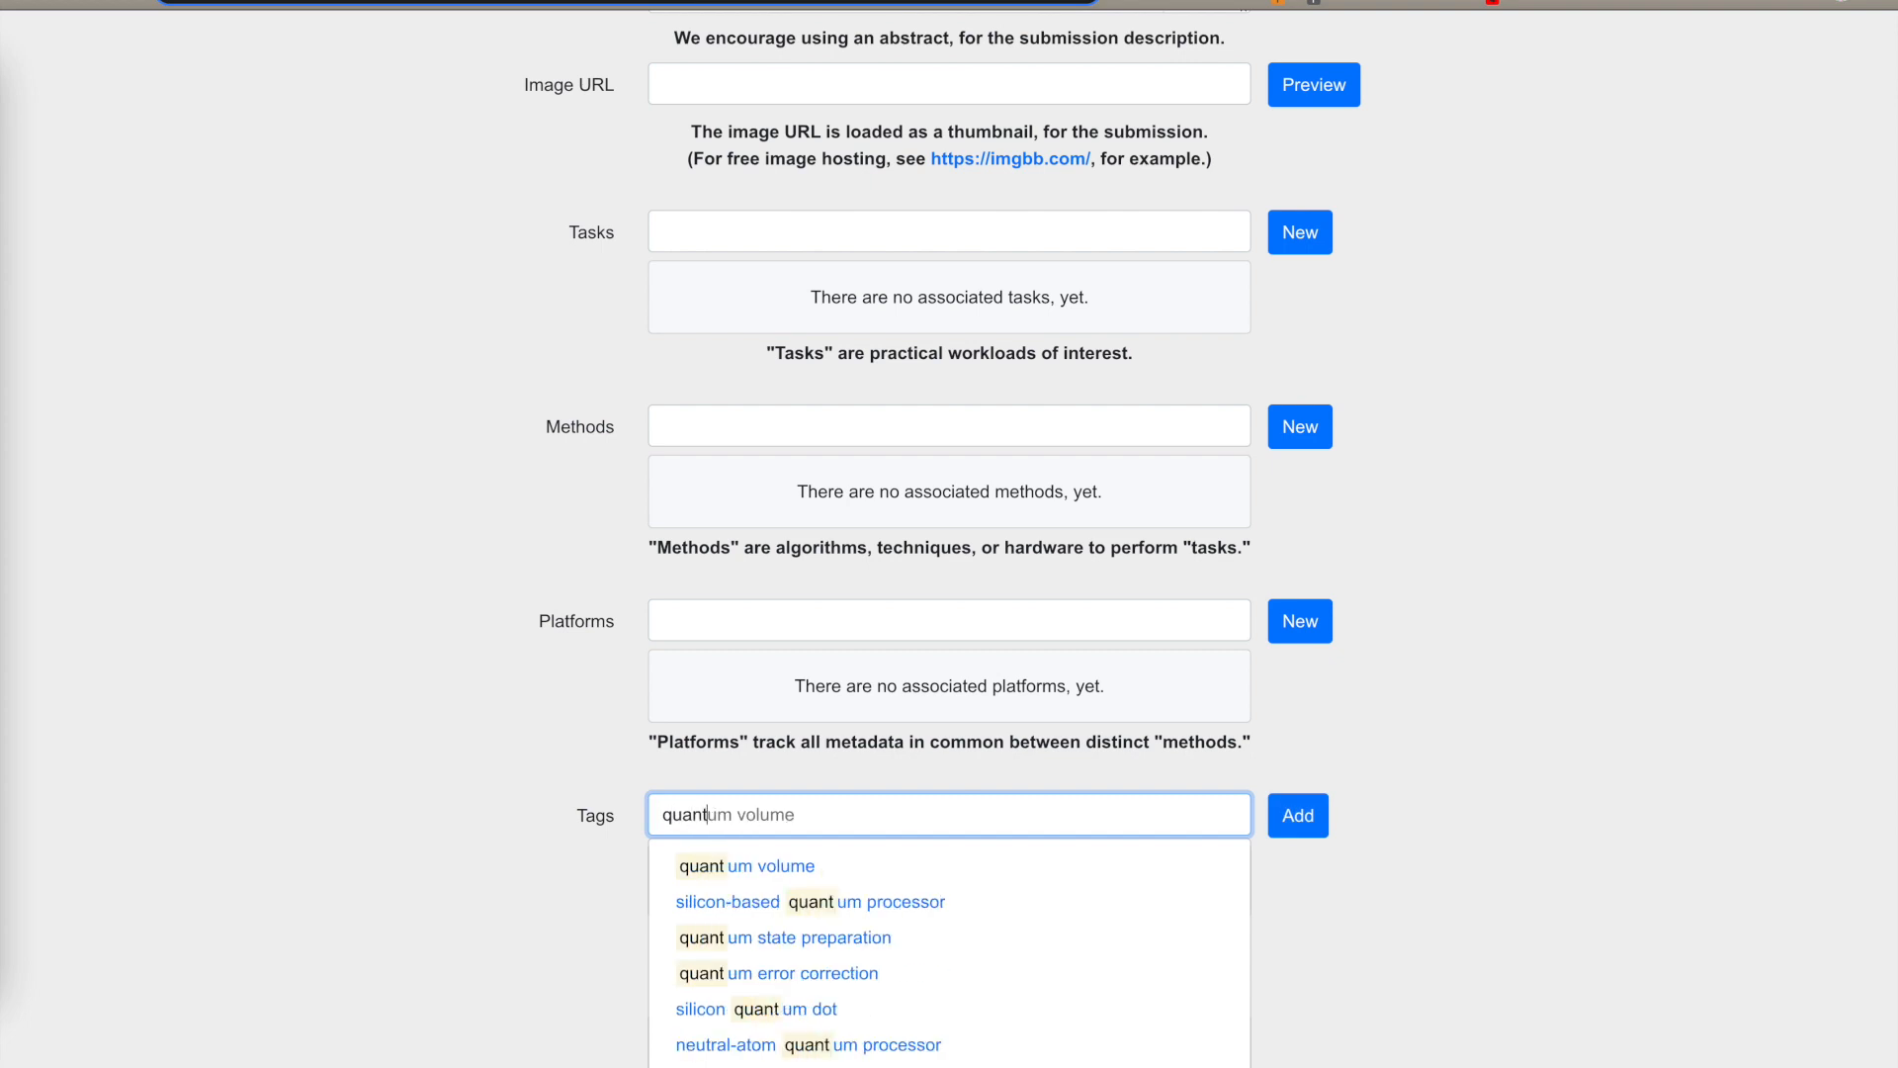
pyautogui.click(727, 871)
pyautogui.click(1297, 816)
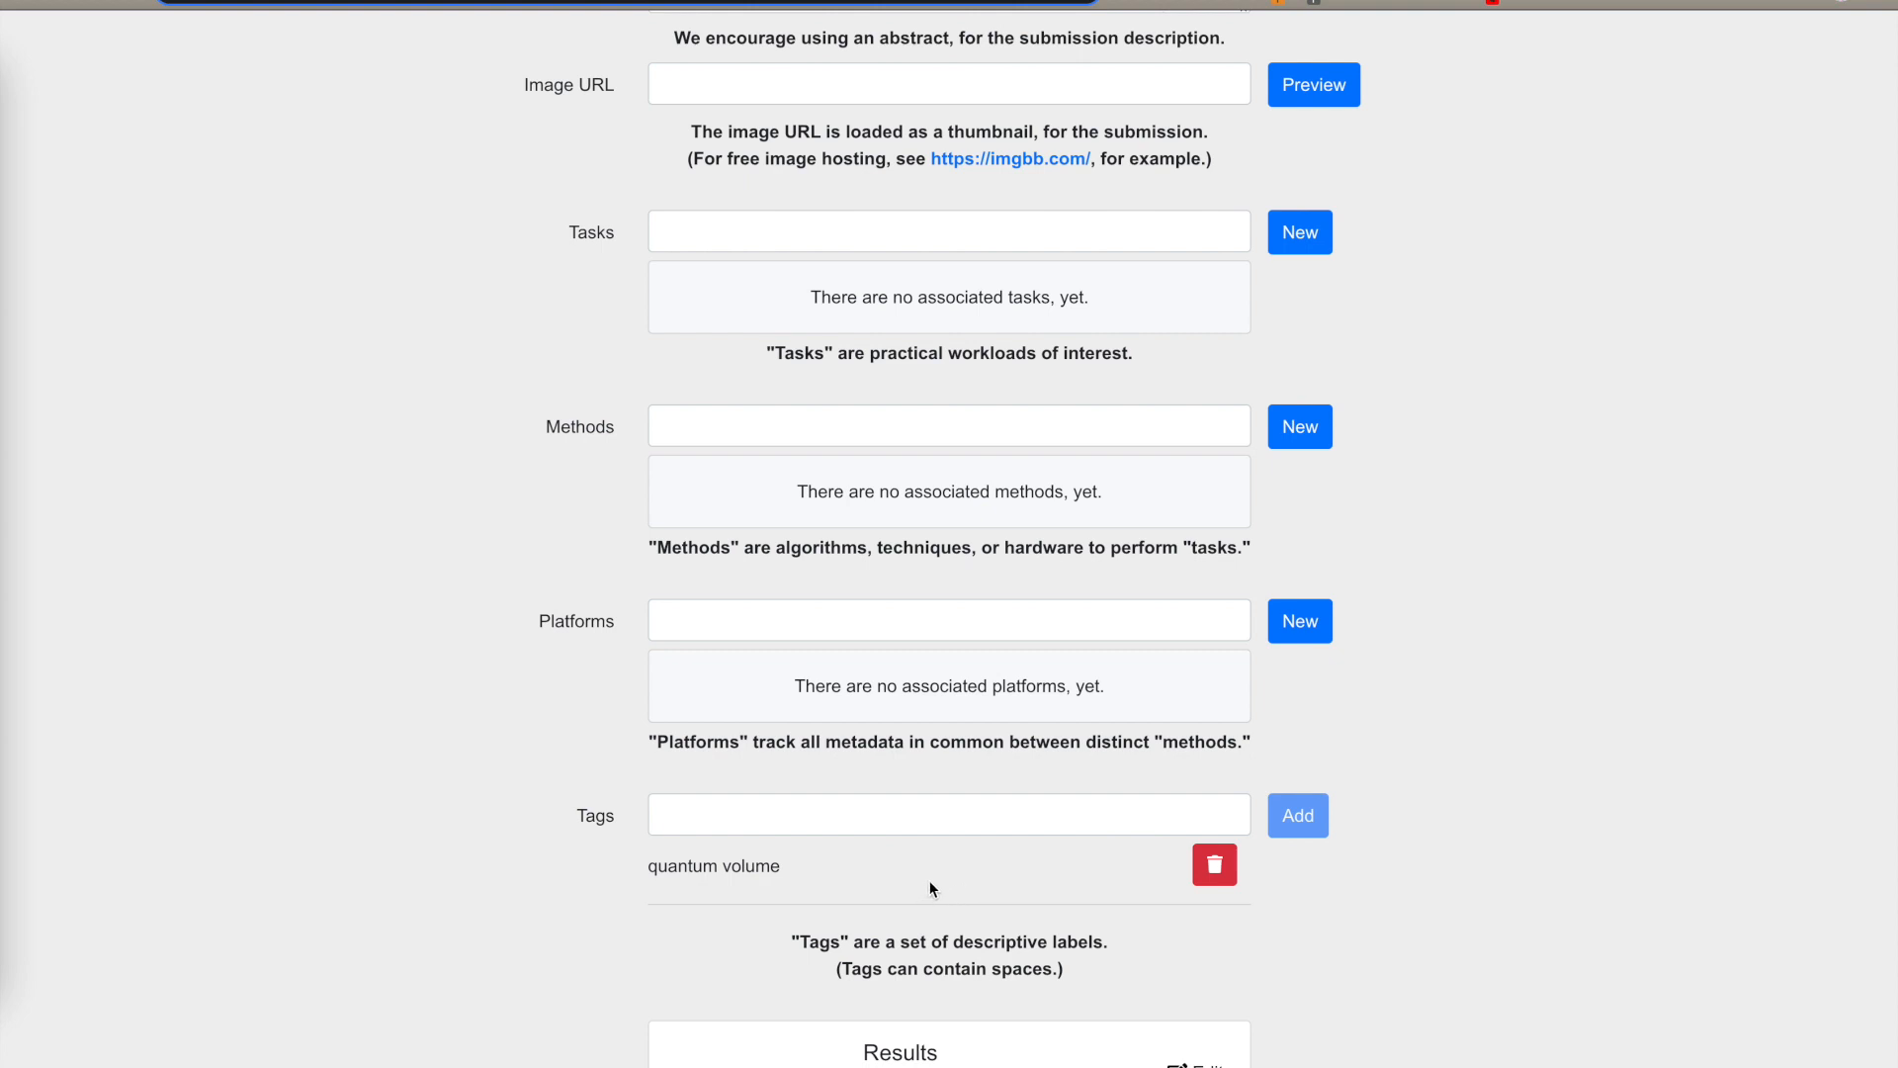
# Add the suggested tag "zero-noise extrapolation" to the submission.
pyautogui.click(843, 821)
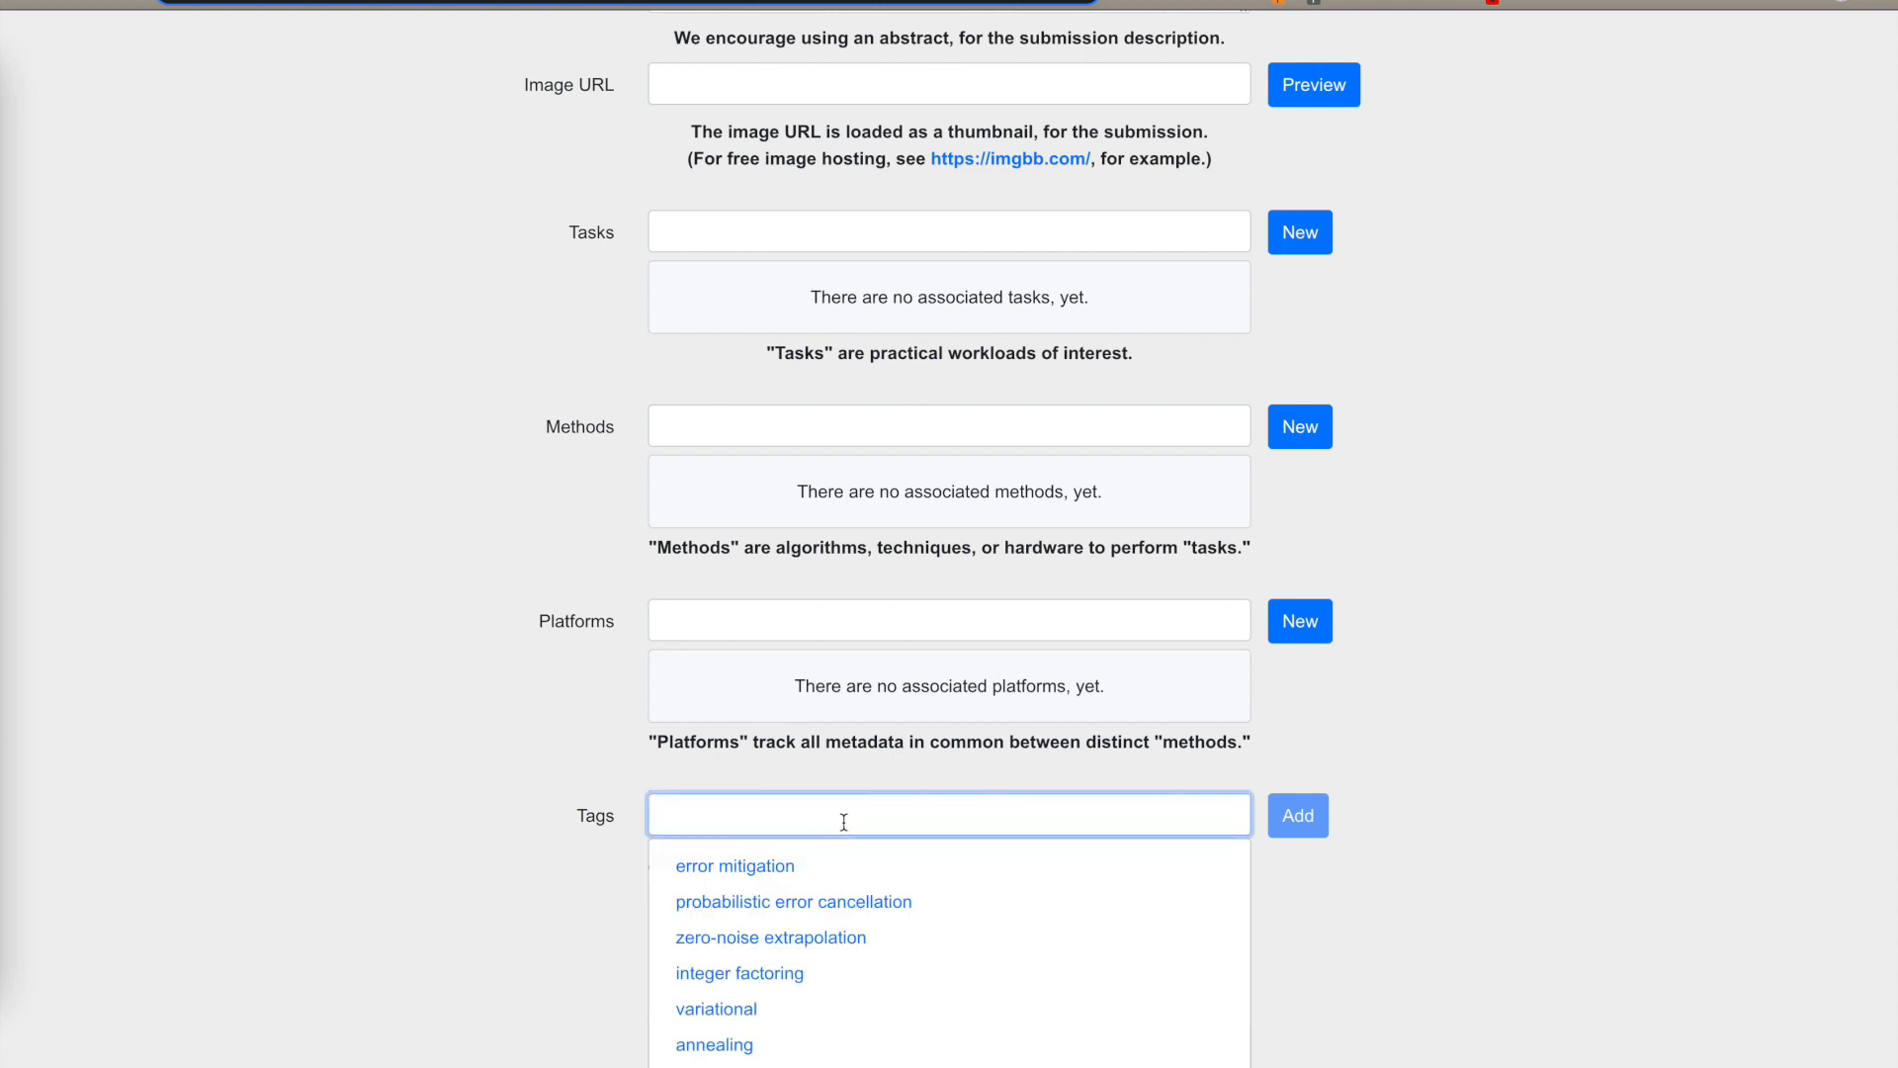
pyautogui.click(777, 939)
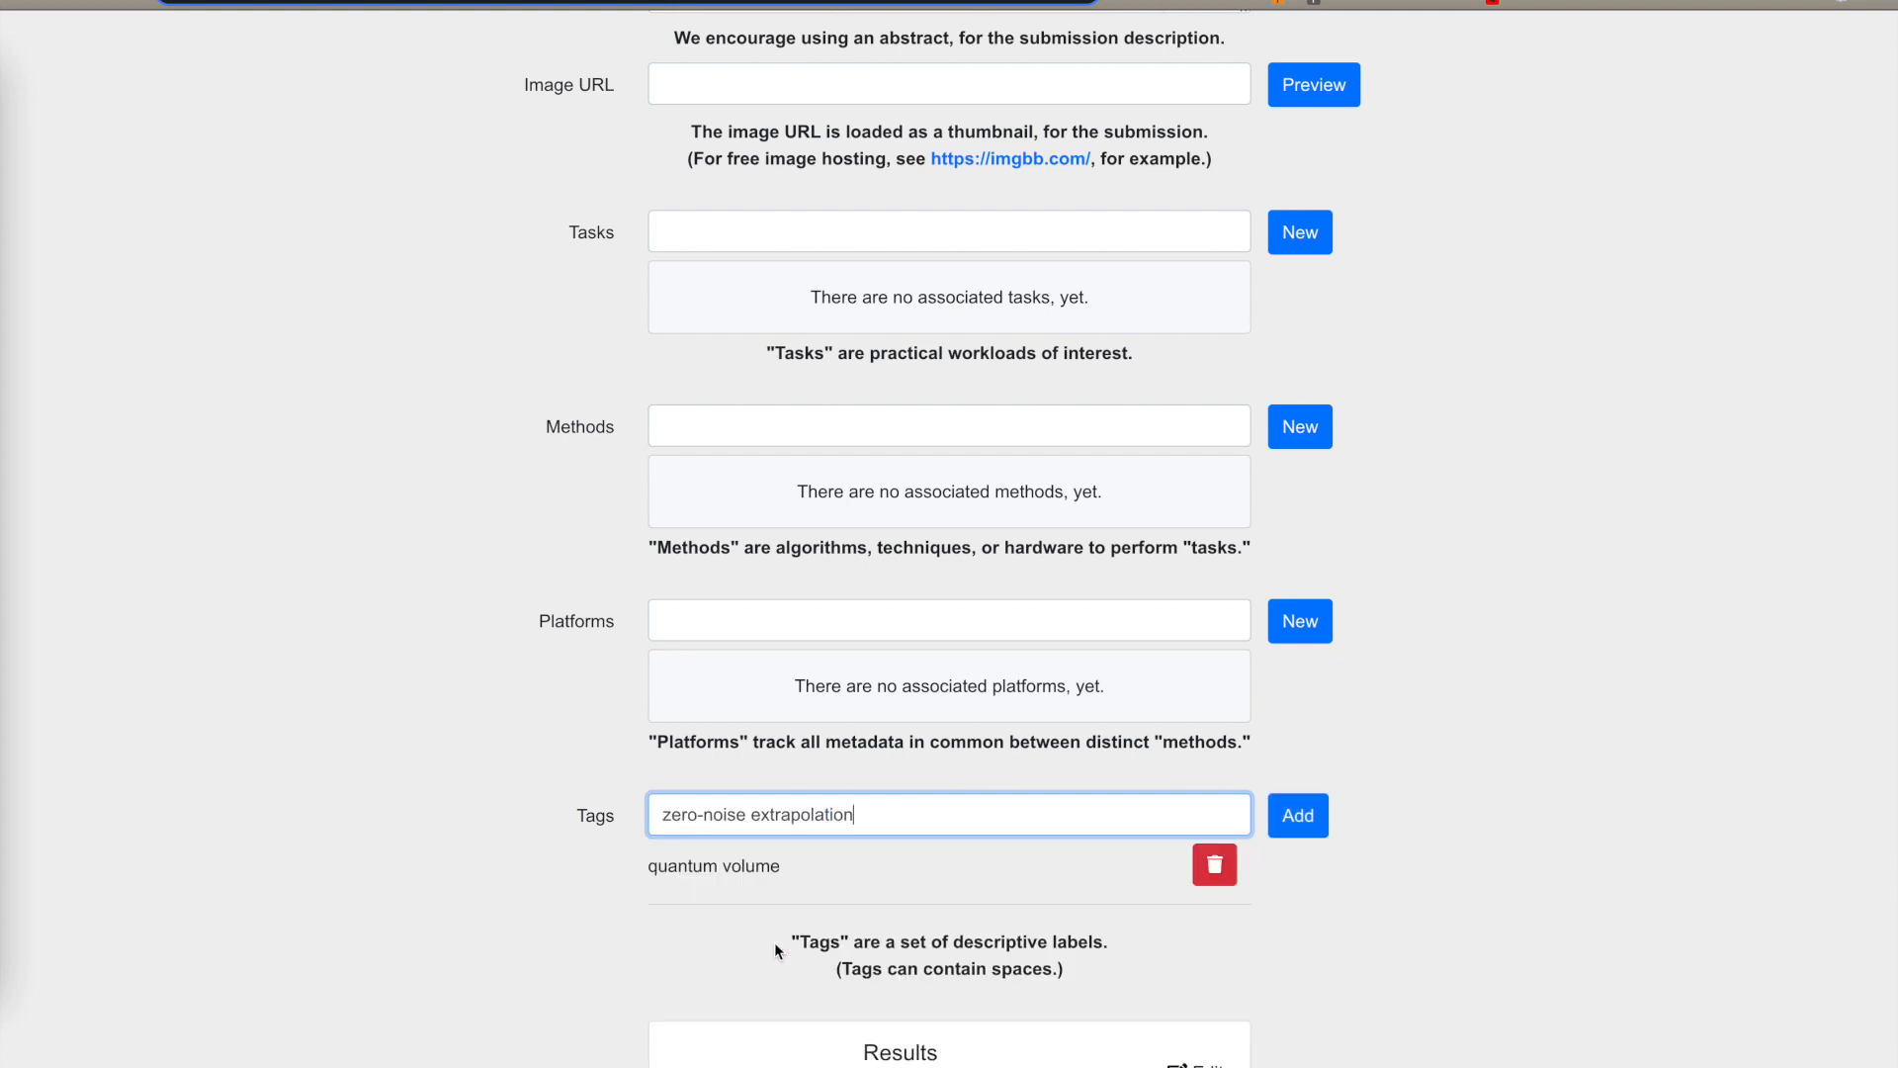
pyautogui.click(1298, 815)
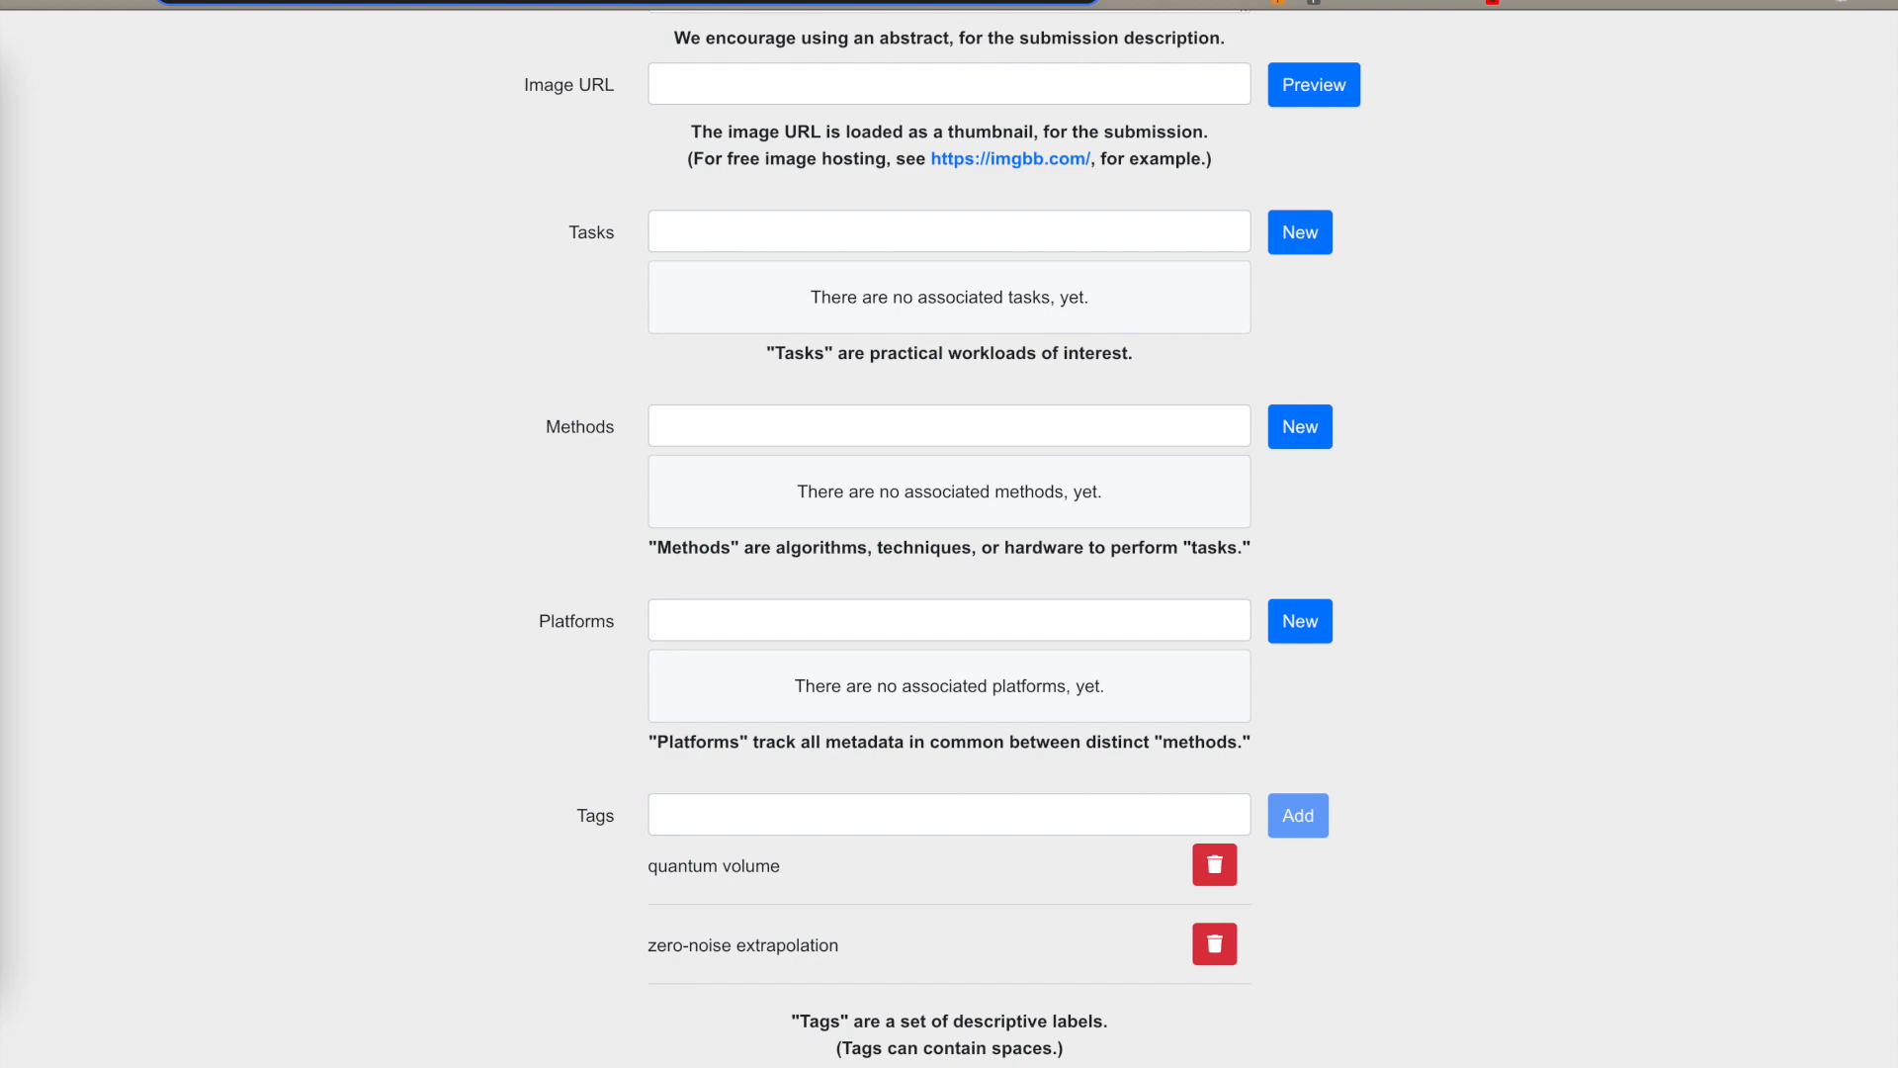
# Review the form's tasks, methods, platforms, tags and results sections down to its end.
pyautogui.scroll(2, 1546, 864)
pyautogui.scroll(-3, 1057, 625)
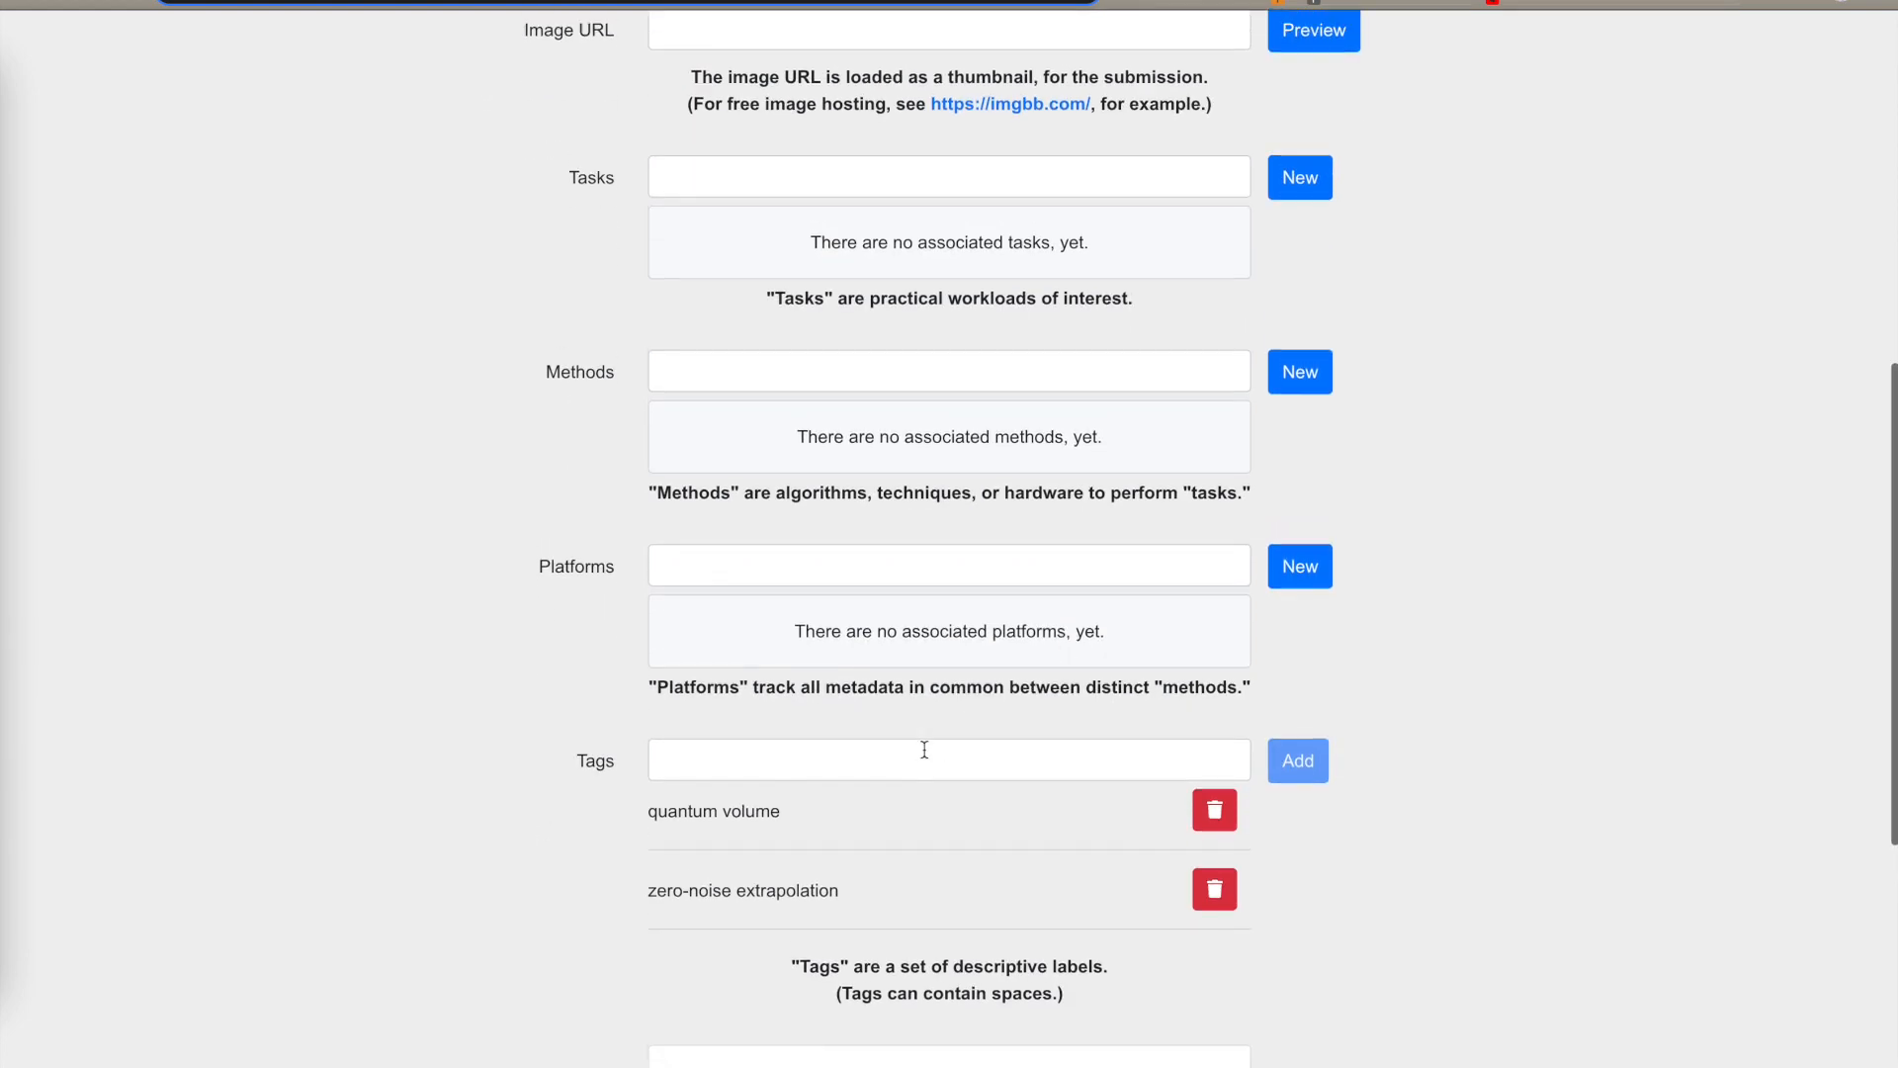
pyautogui.scroll(1, 925, 750)
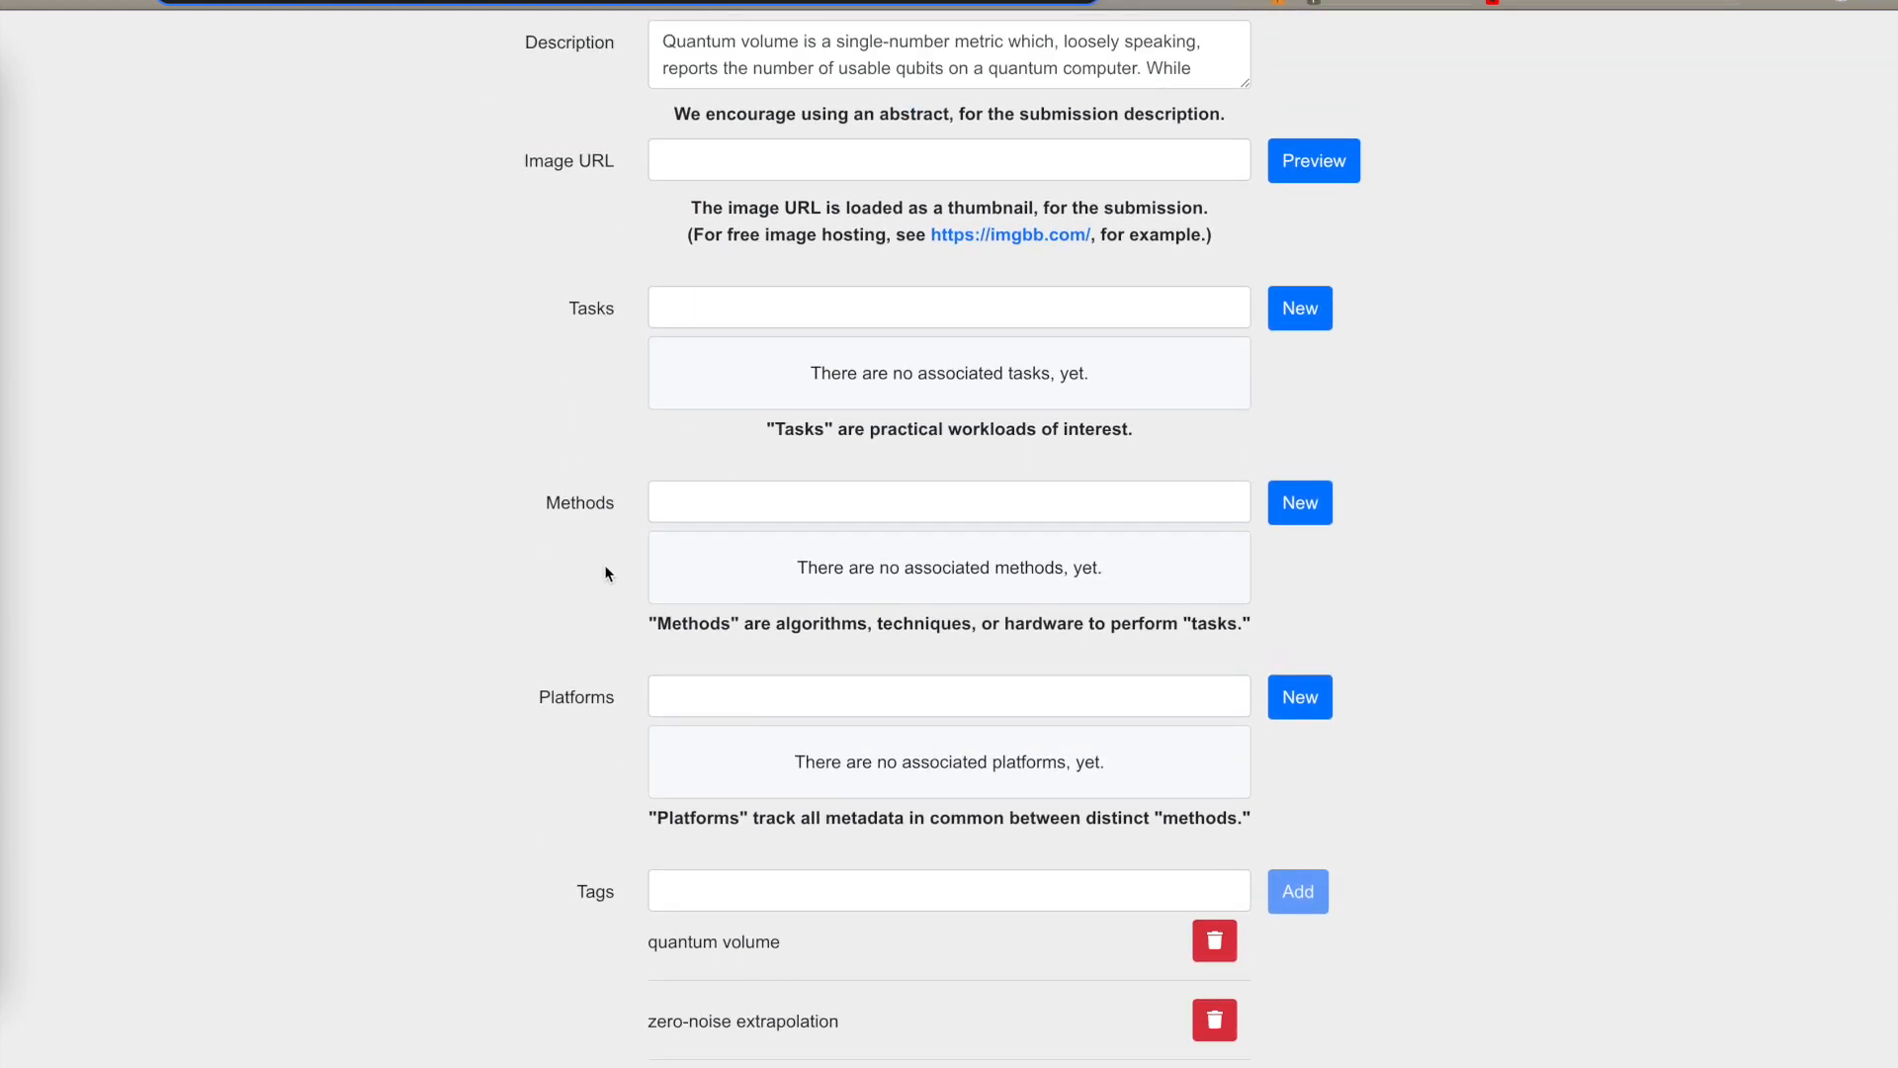
pyautogui.scroll(-3, 624, 757)
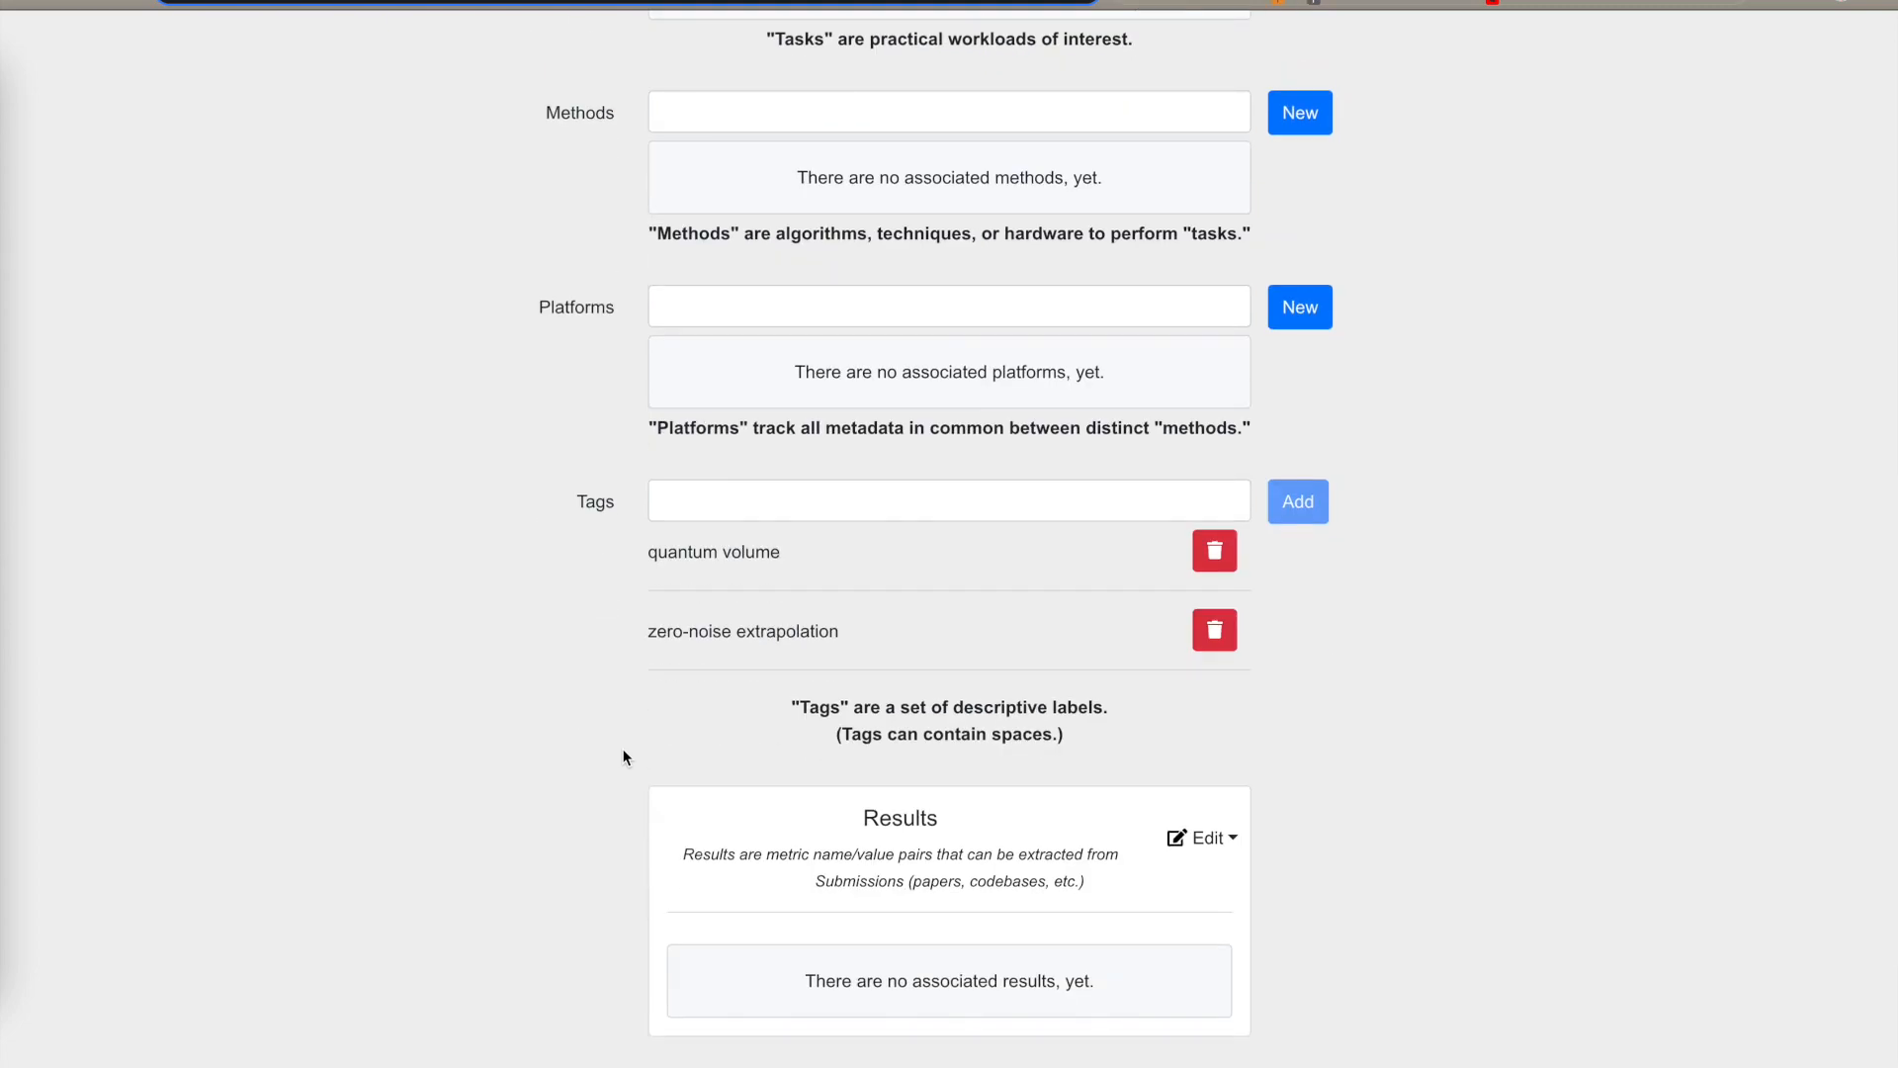
pyautogui.scroll(3, 624, 757)
pyautogui.scroll(1, 626, 758)
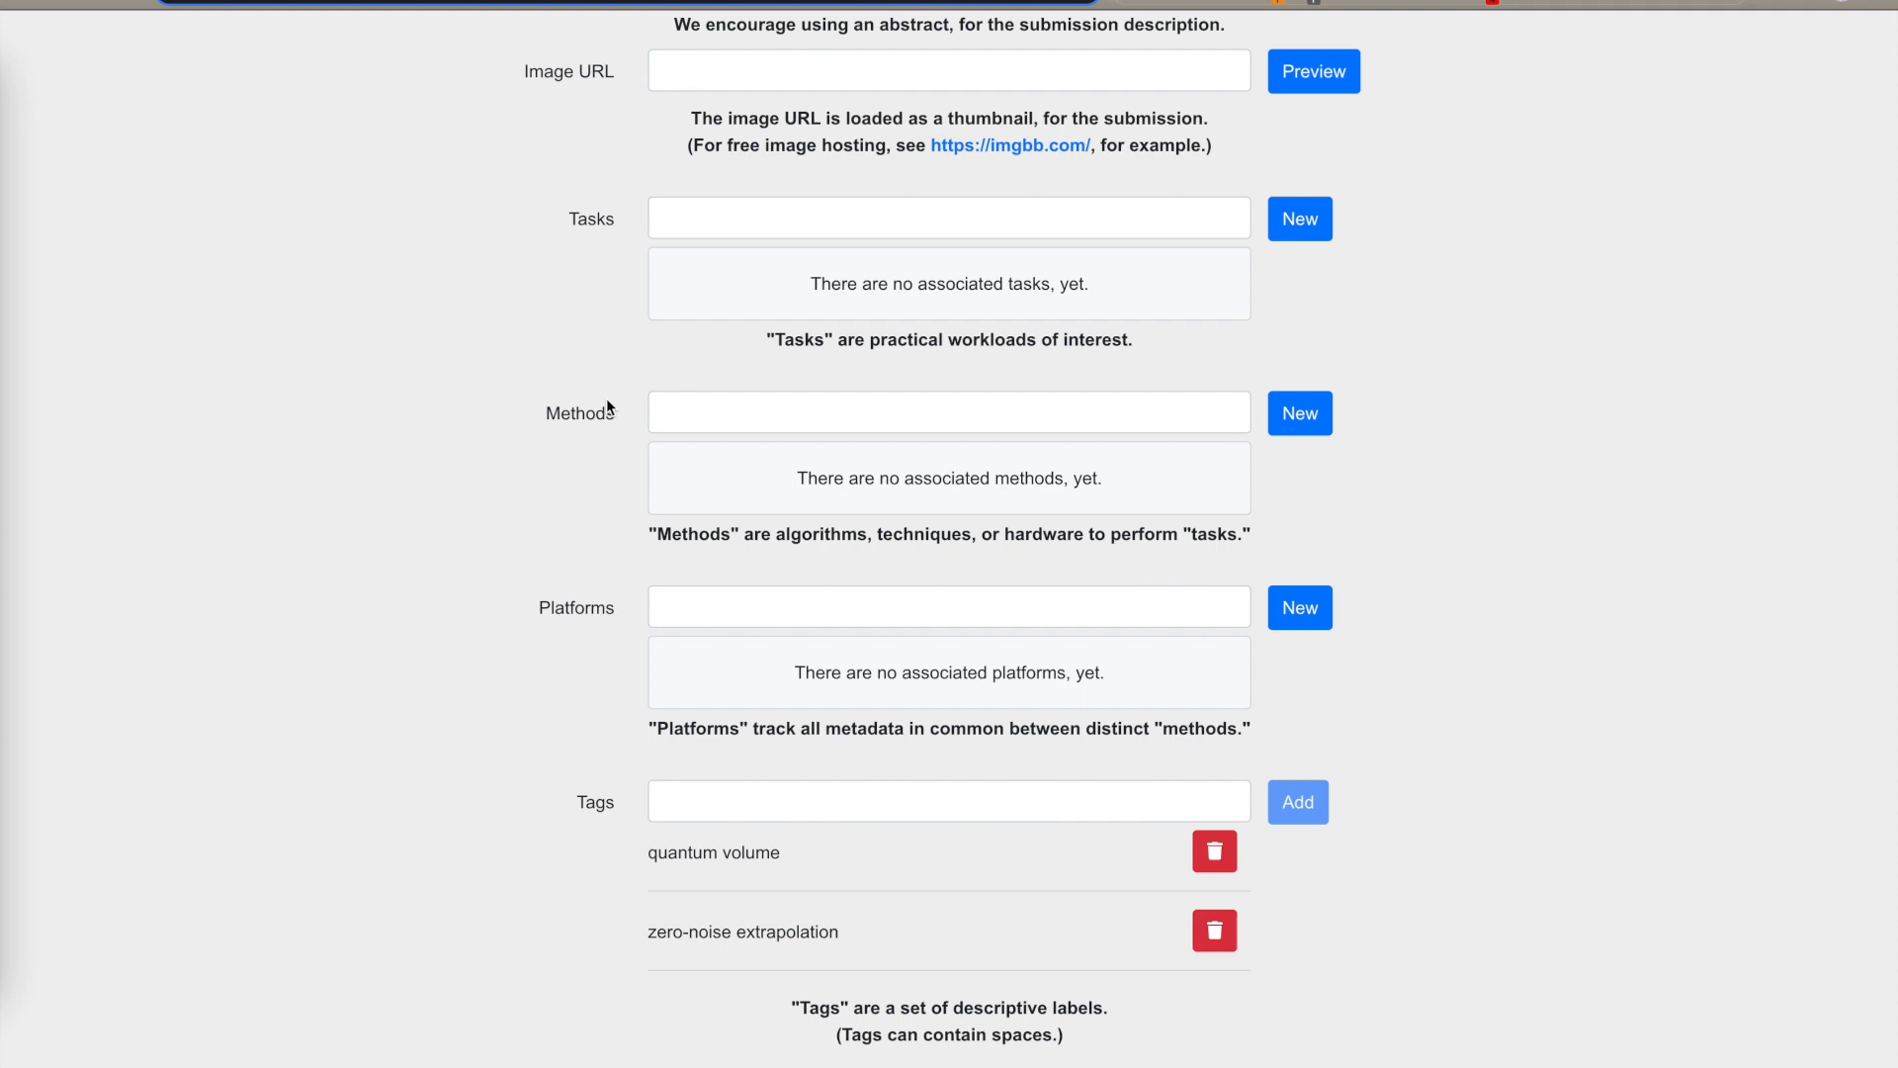
pyautogui.scroll(-5, 608, 405)
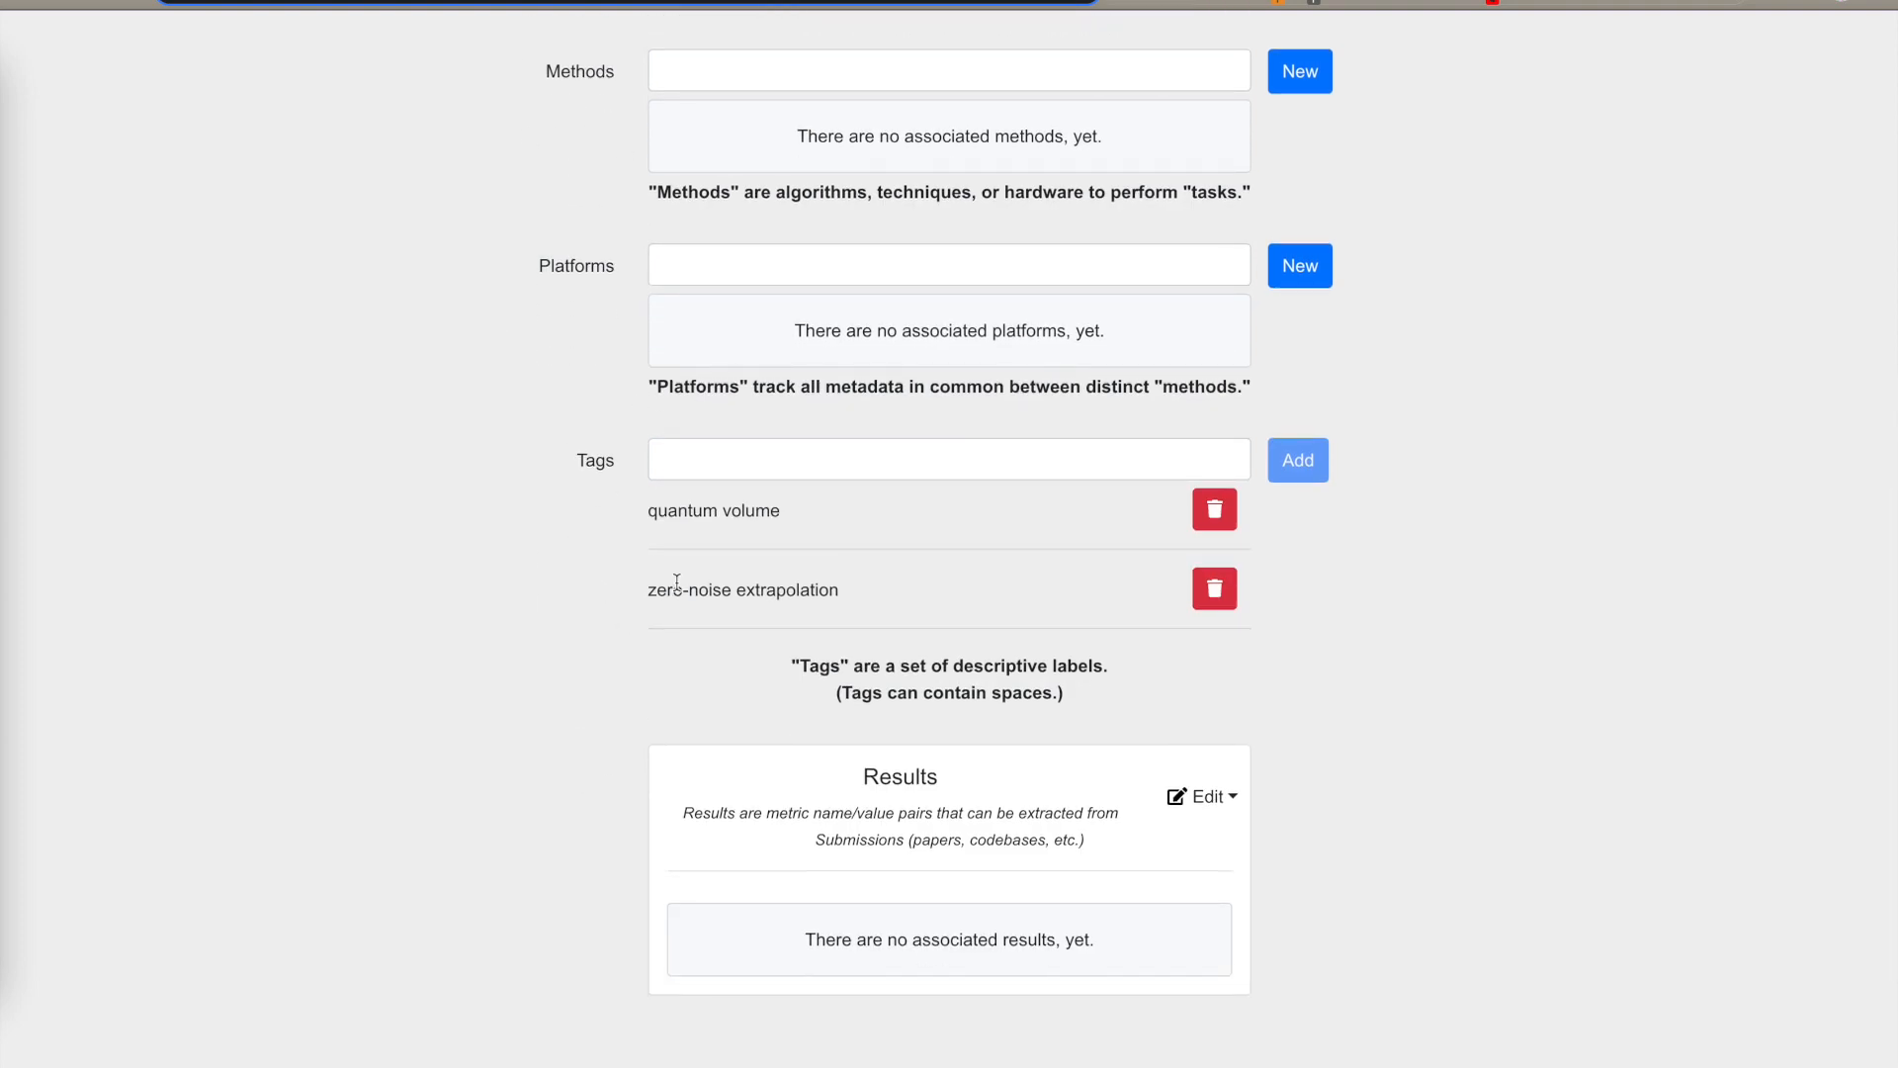
pyautogui.scroll(-3, 769, 543)
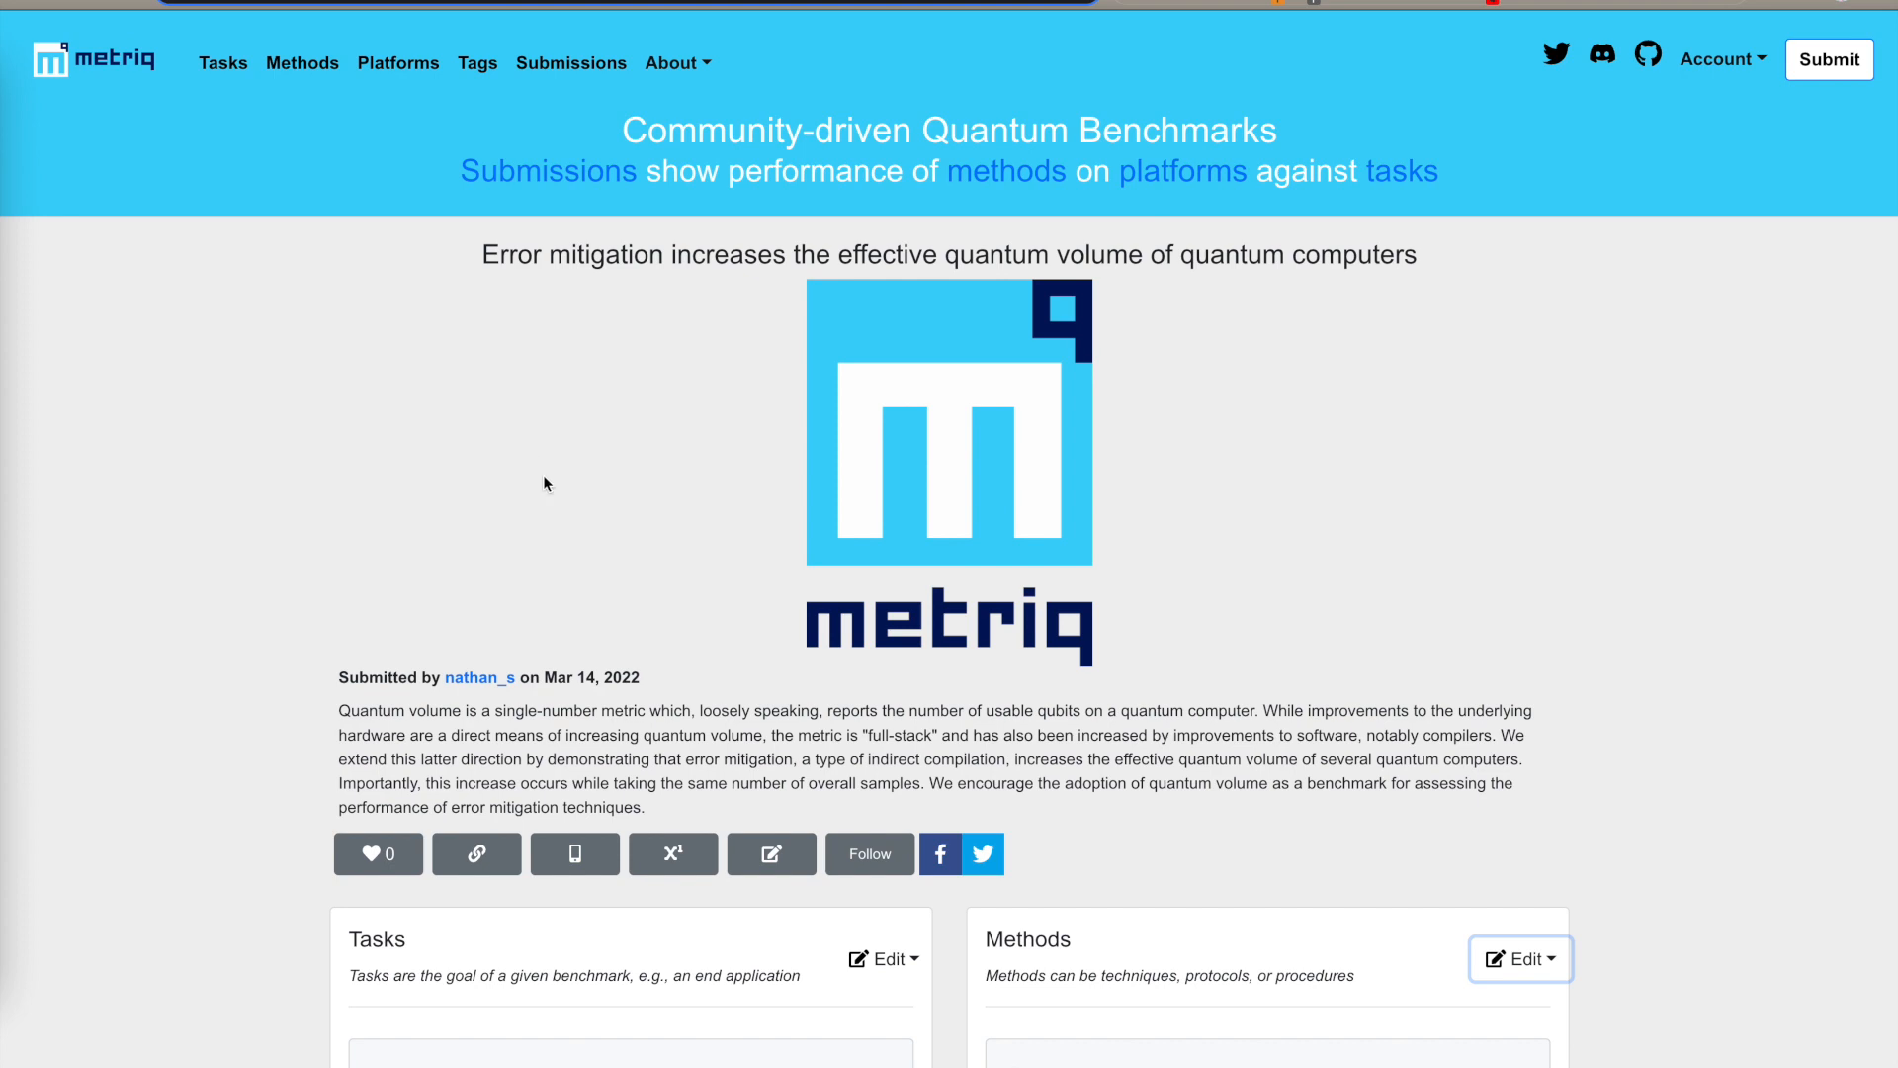
# Examine the paper's submission page, covering its title, abstract, tasks, methods, platforms, tags and results sections.
pyautogui.scroll(-1, 542, 475)
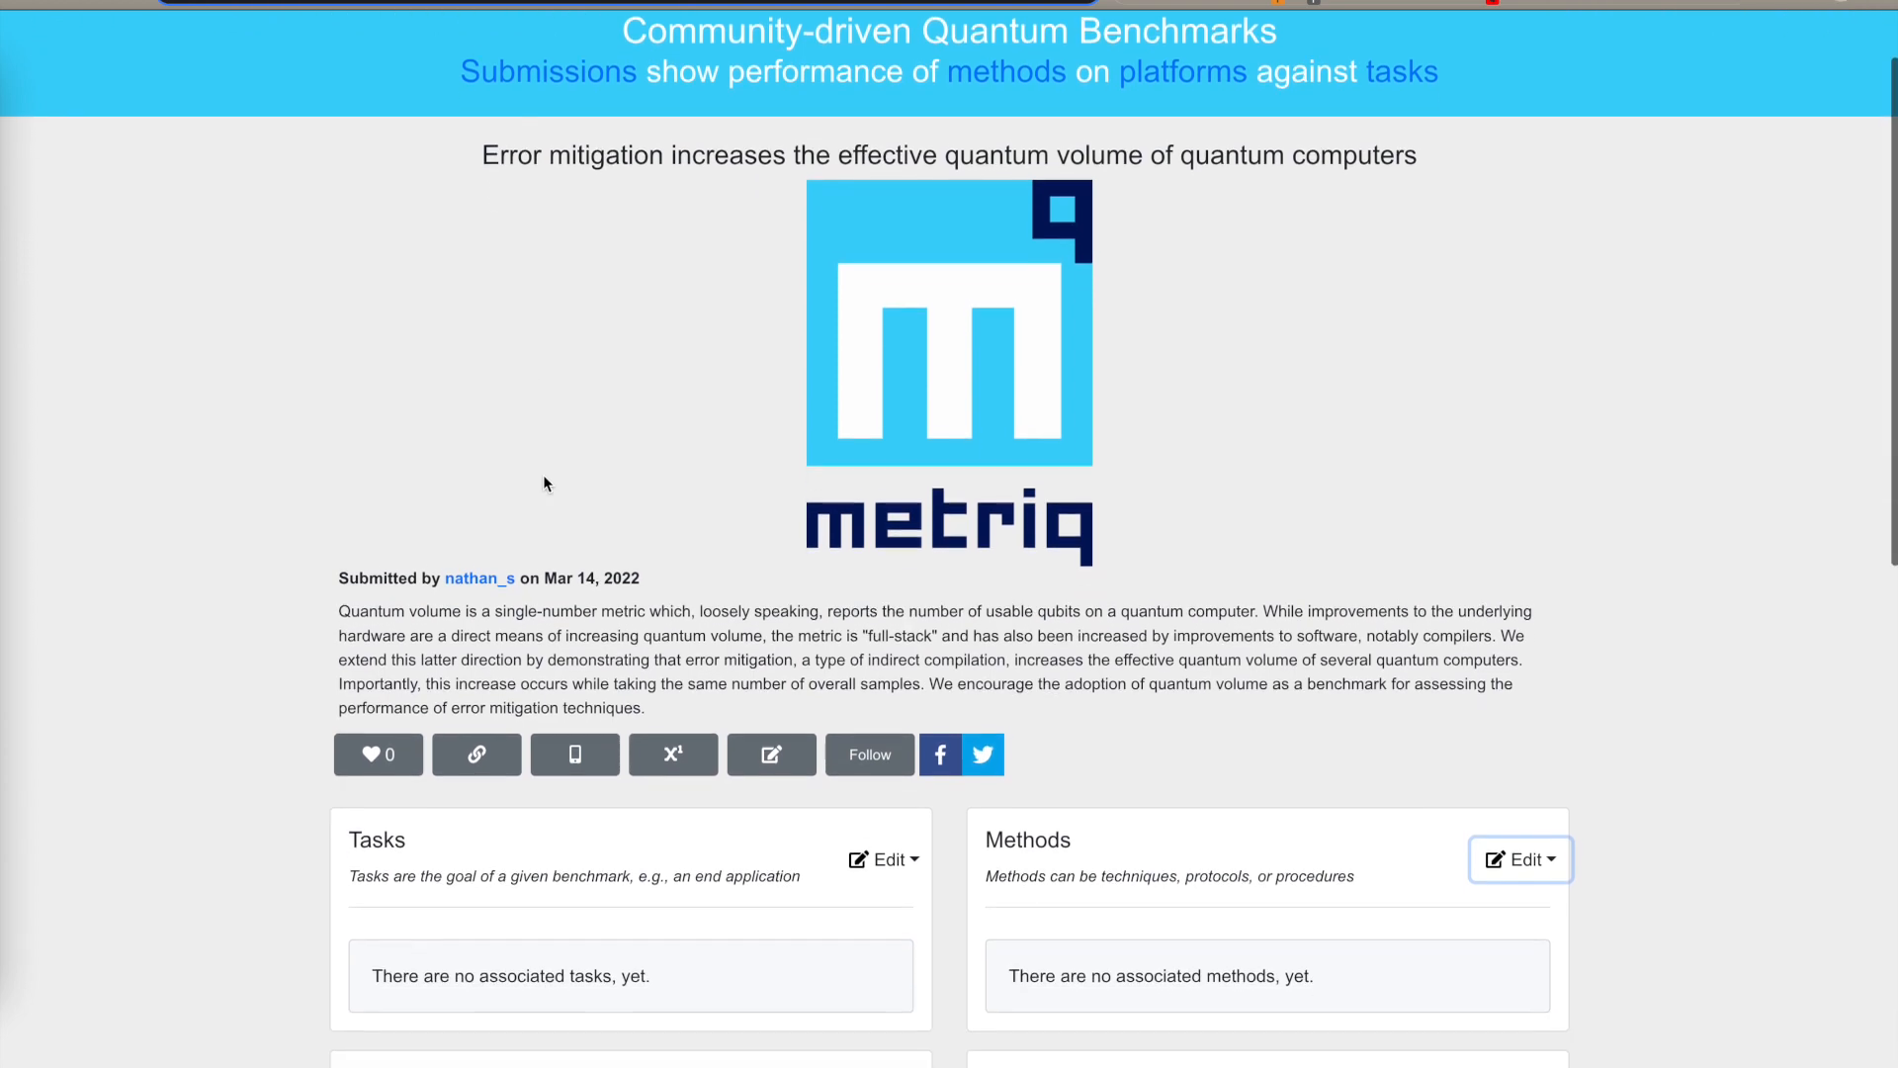
pyautogui.tripleClick(609, 141)
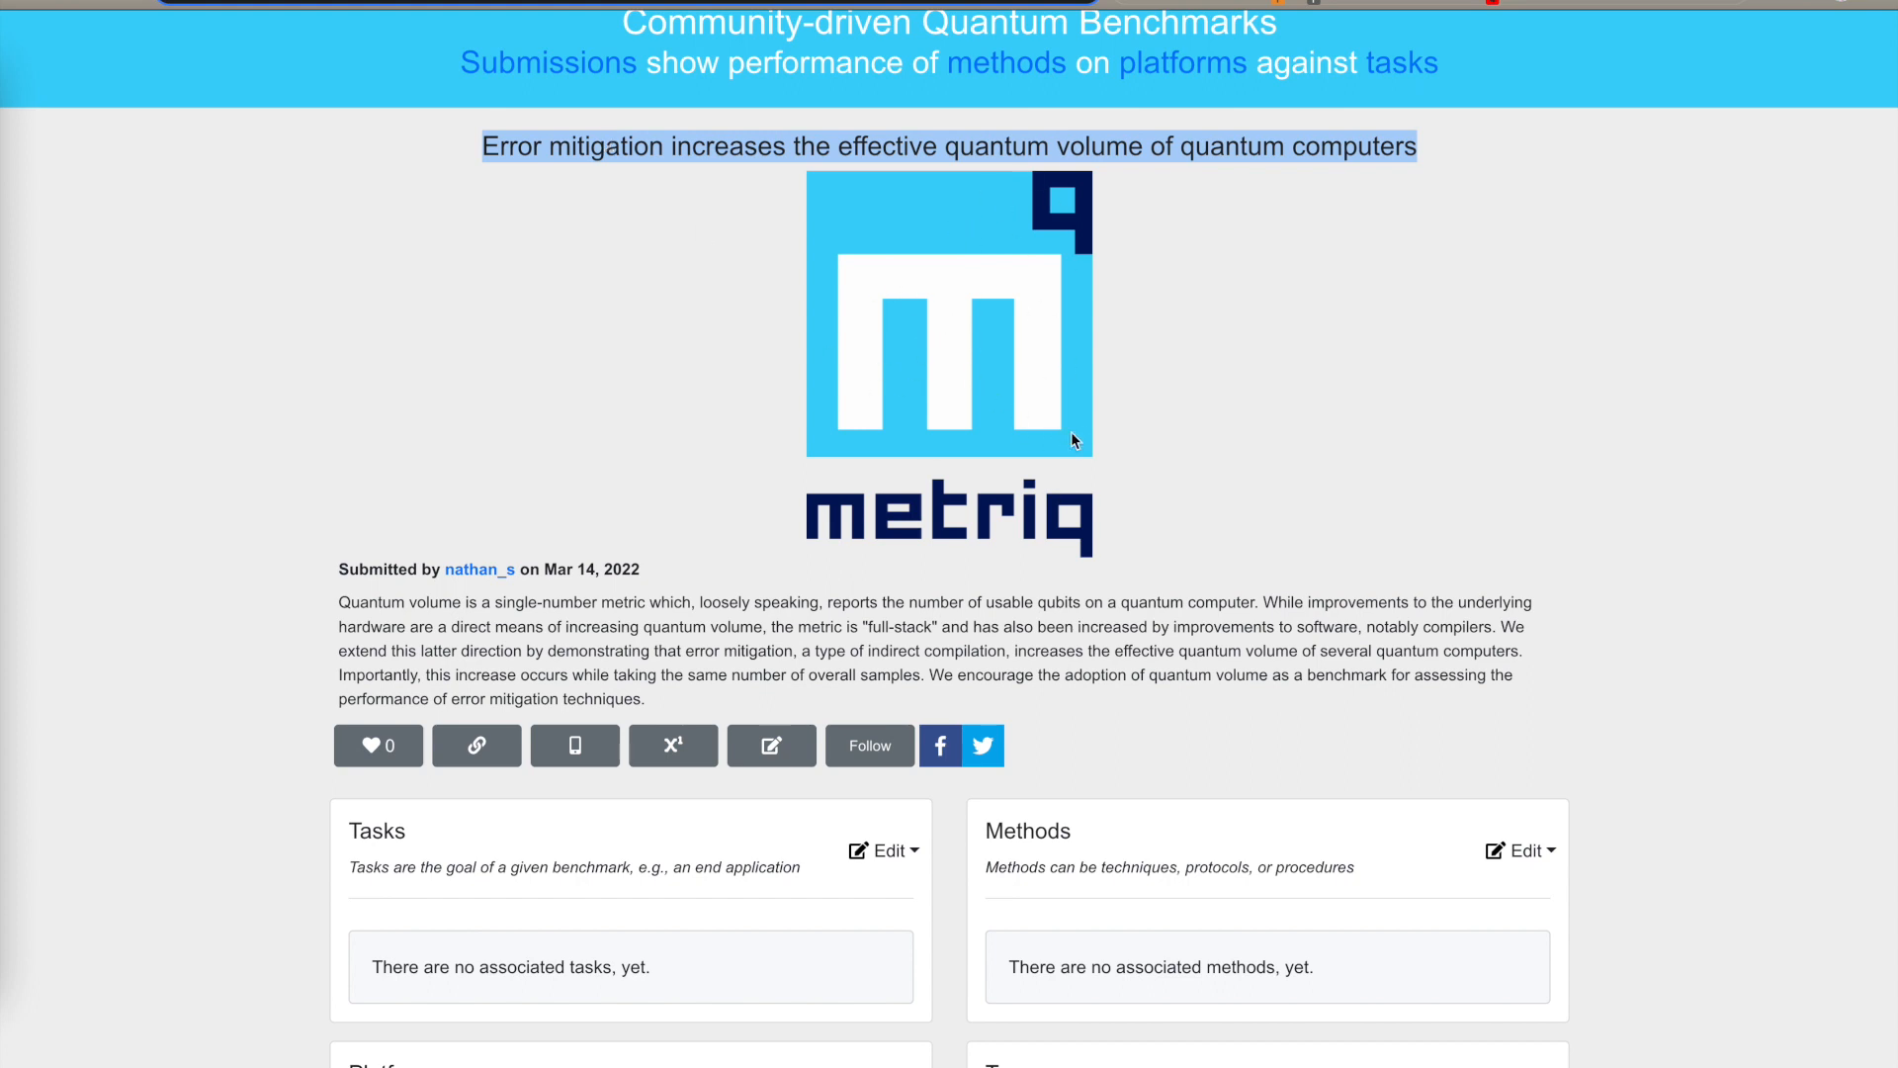
pyautogui.scroll(-1, 1048, 494)
pyautogui.tripleClick(838, 542)
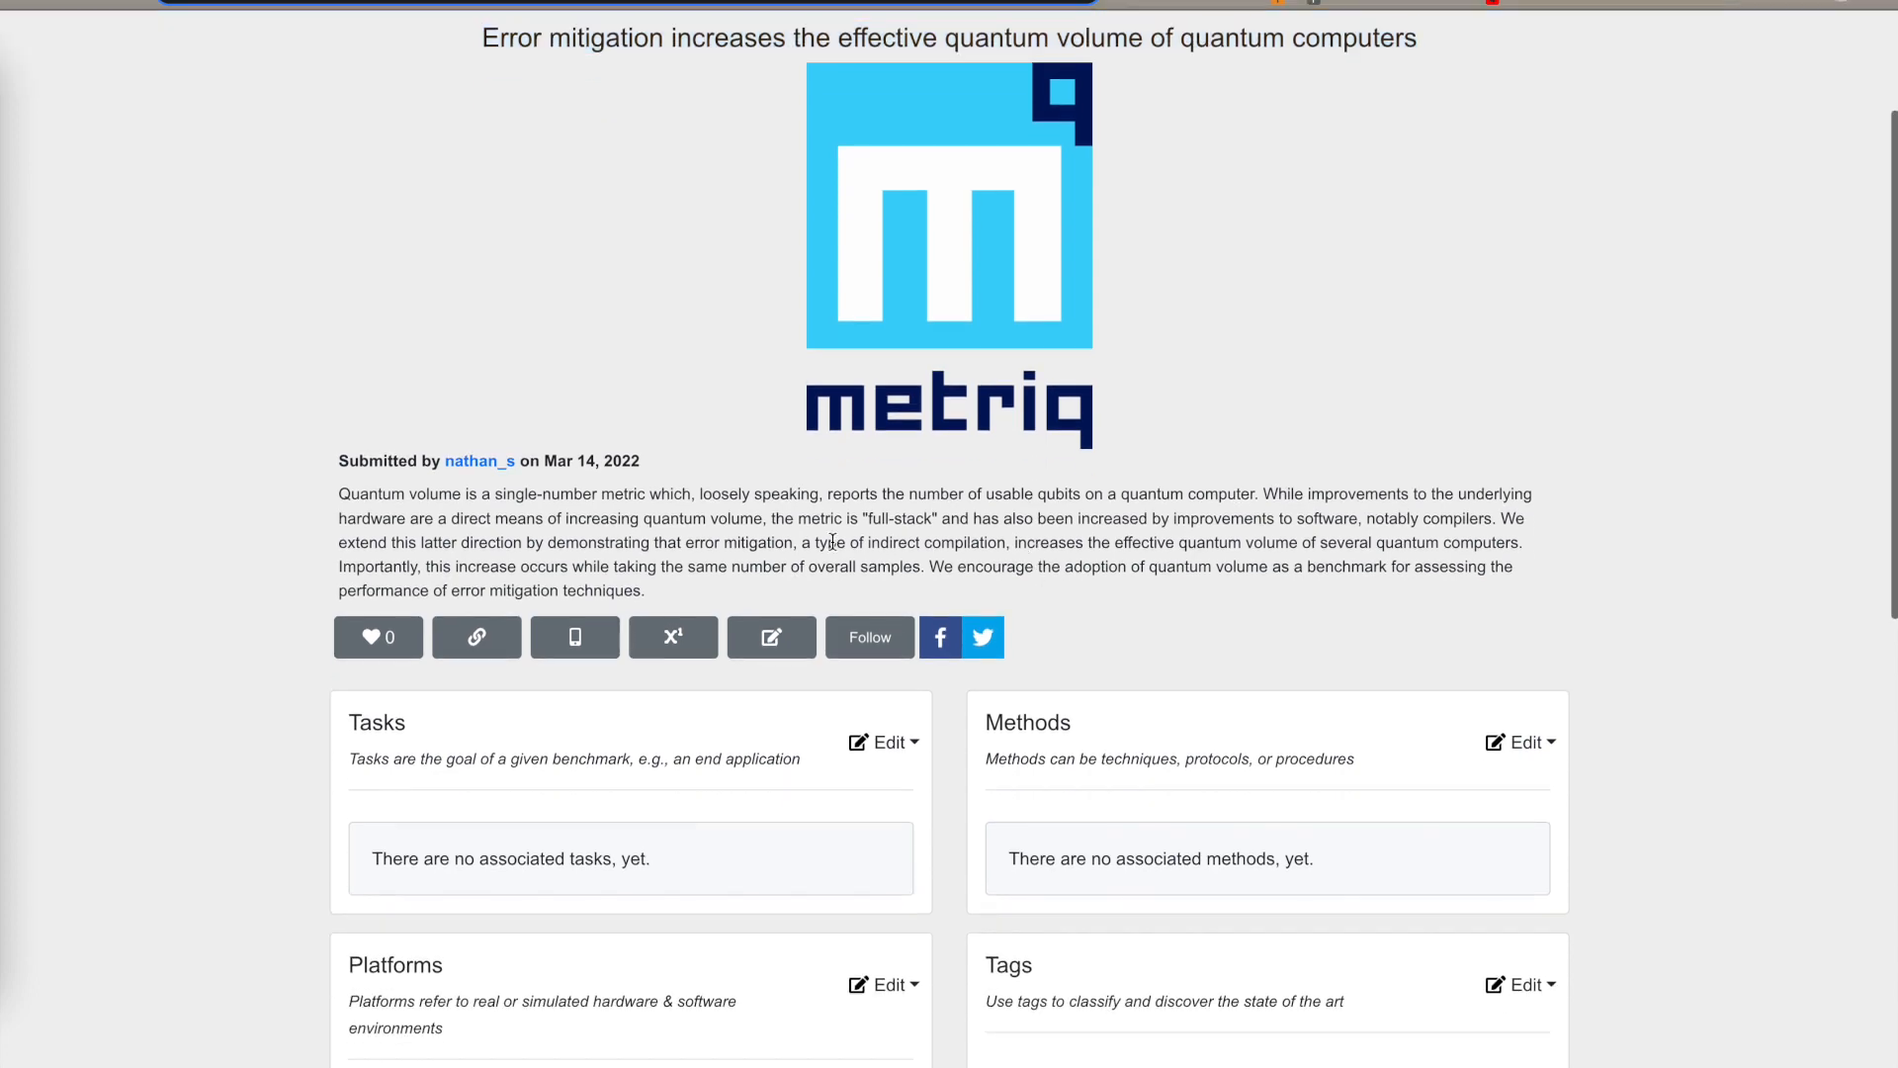
pyautogui.click(870, 551)
pyautogui.scroll(-3, 870, 551)
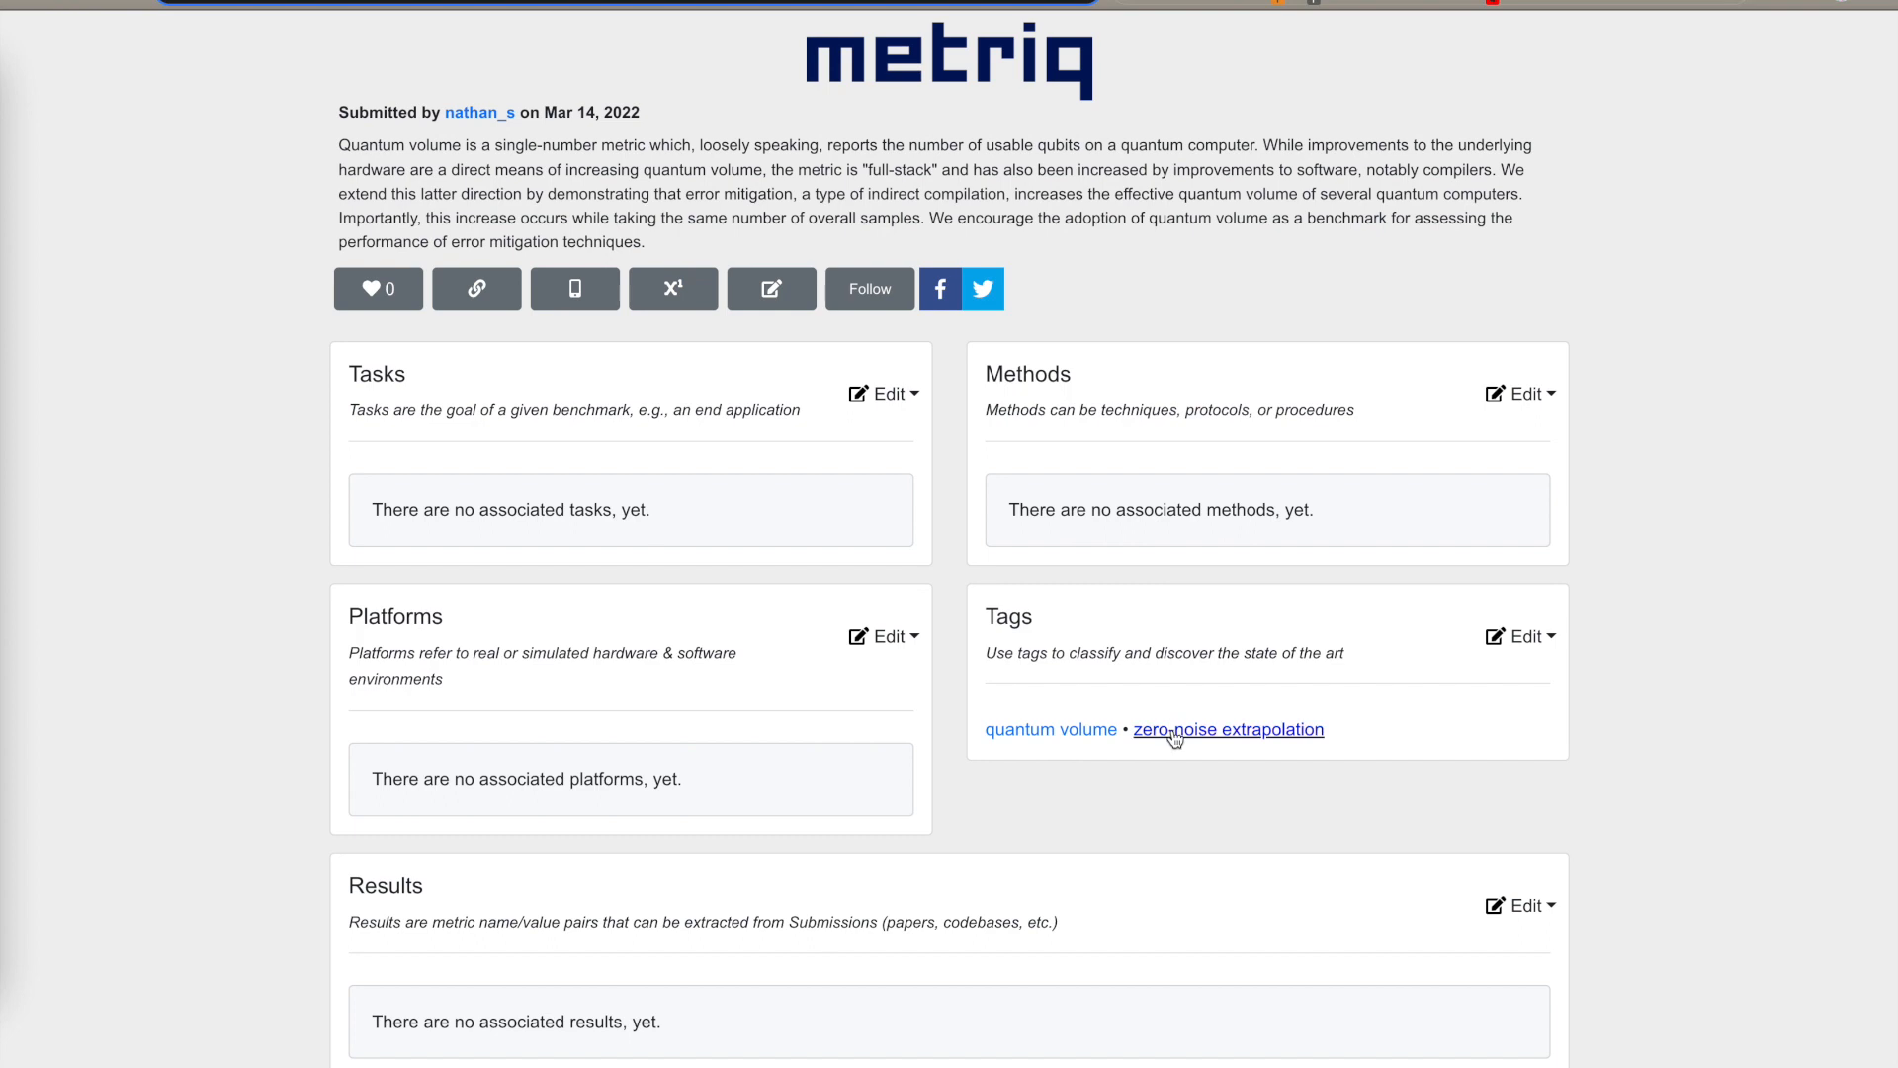
pyautogui.scroll(-1, 1220, 729)
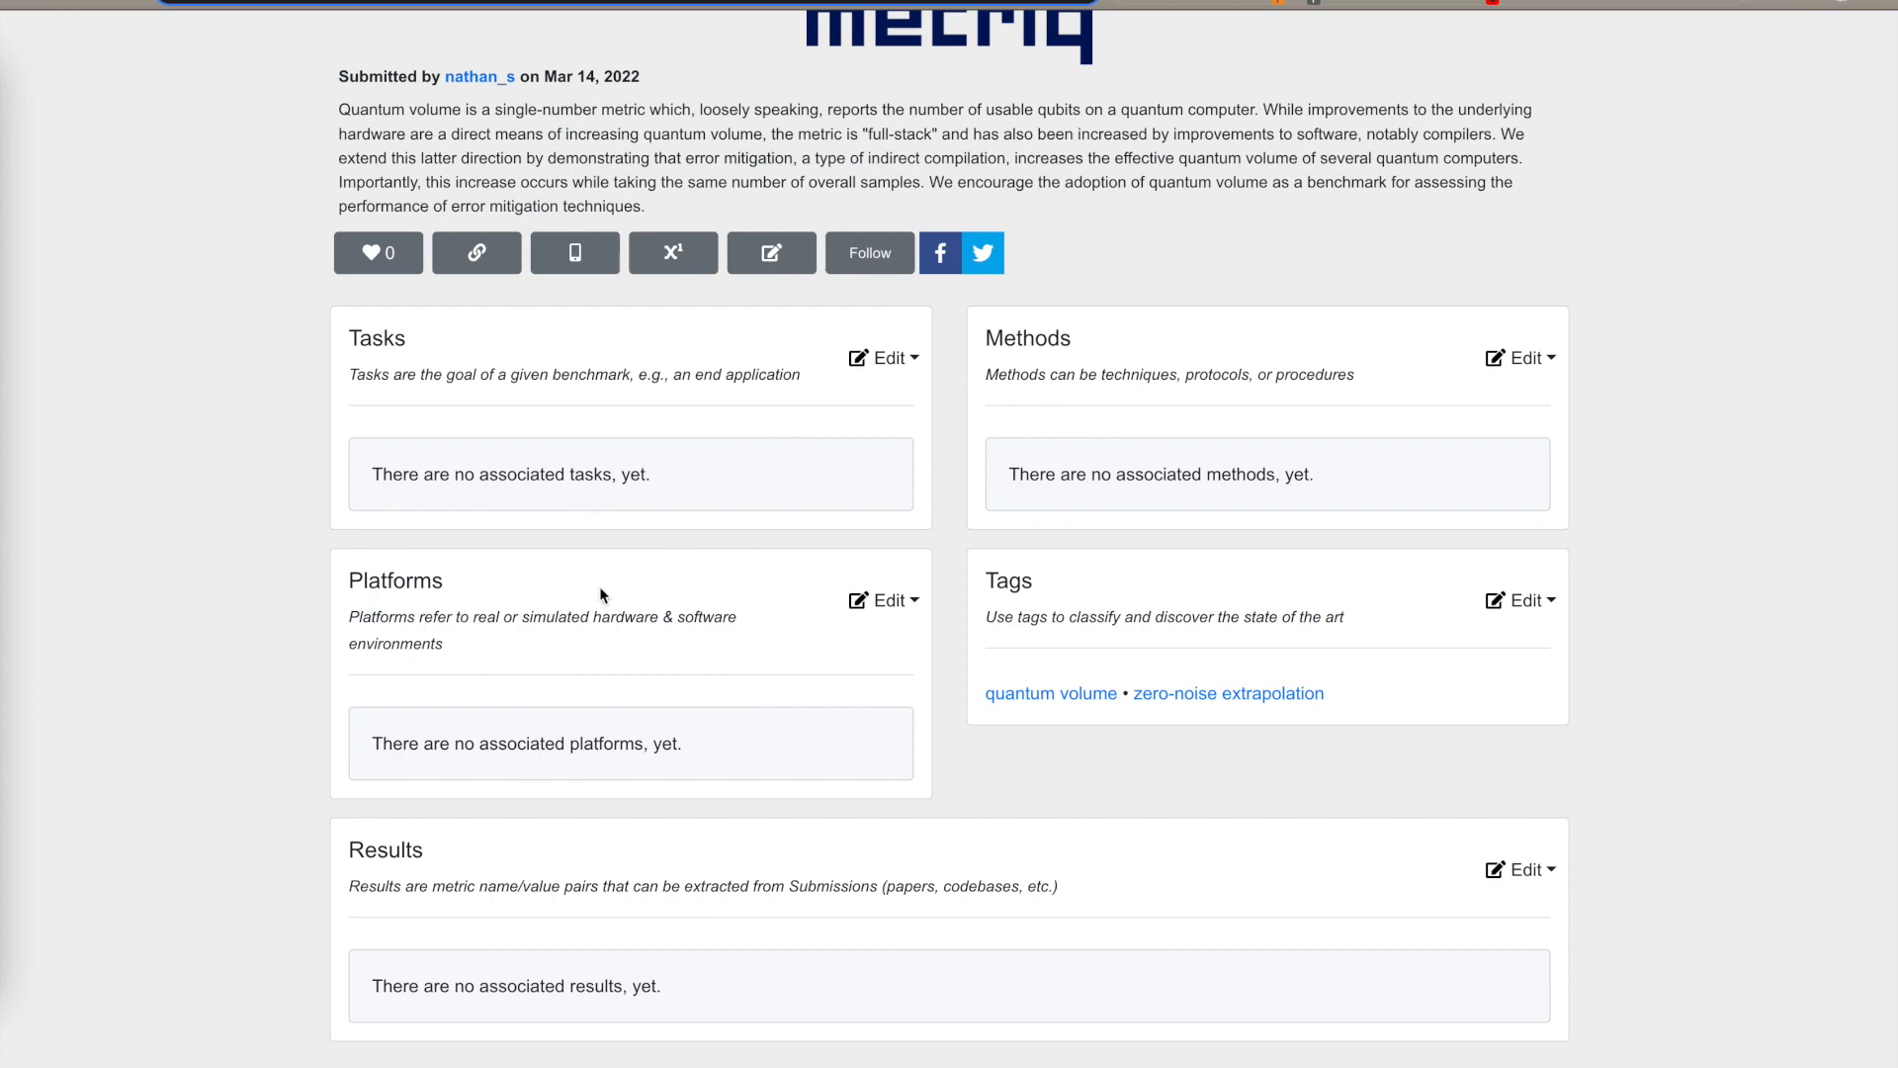
# Consult the paper's title, abstract and introduction in the PDF, and return to the submission page.
pyautogui.scroll(2, 767, 642)
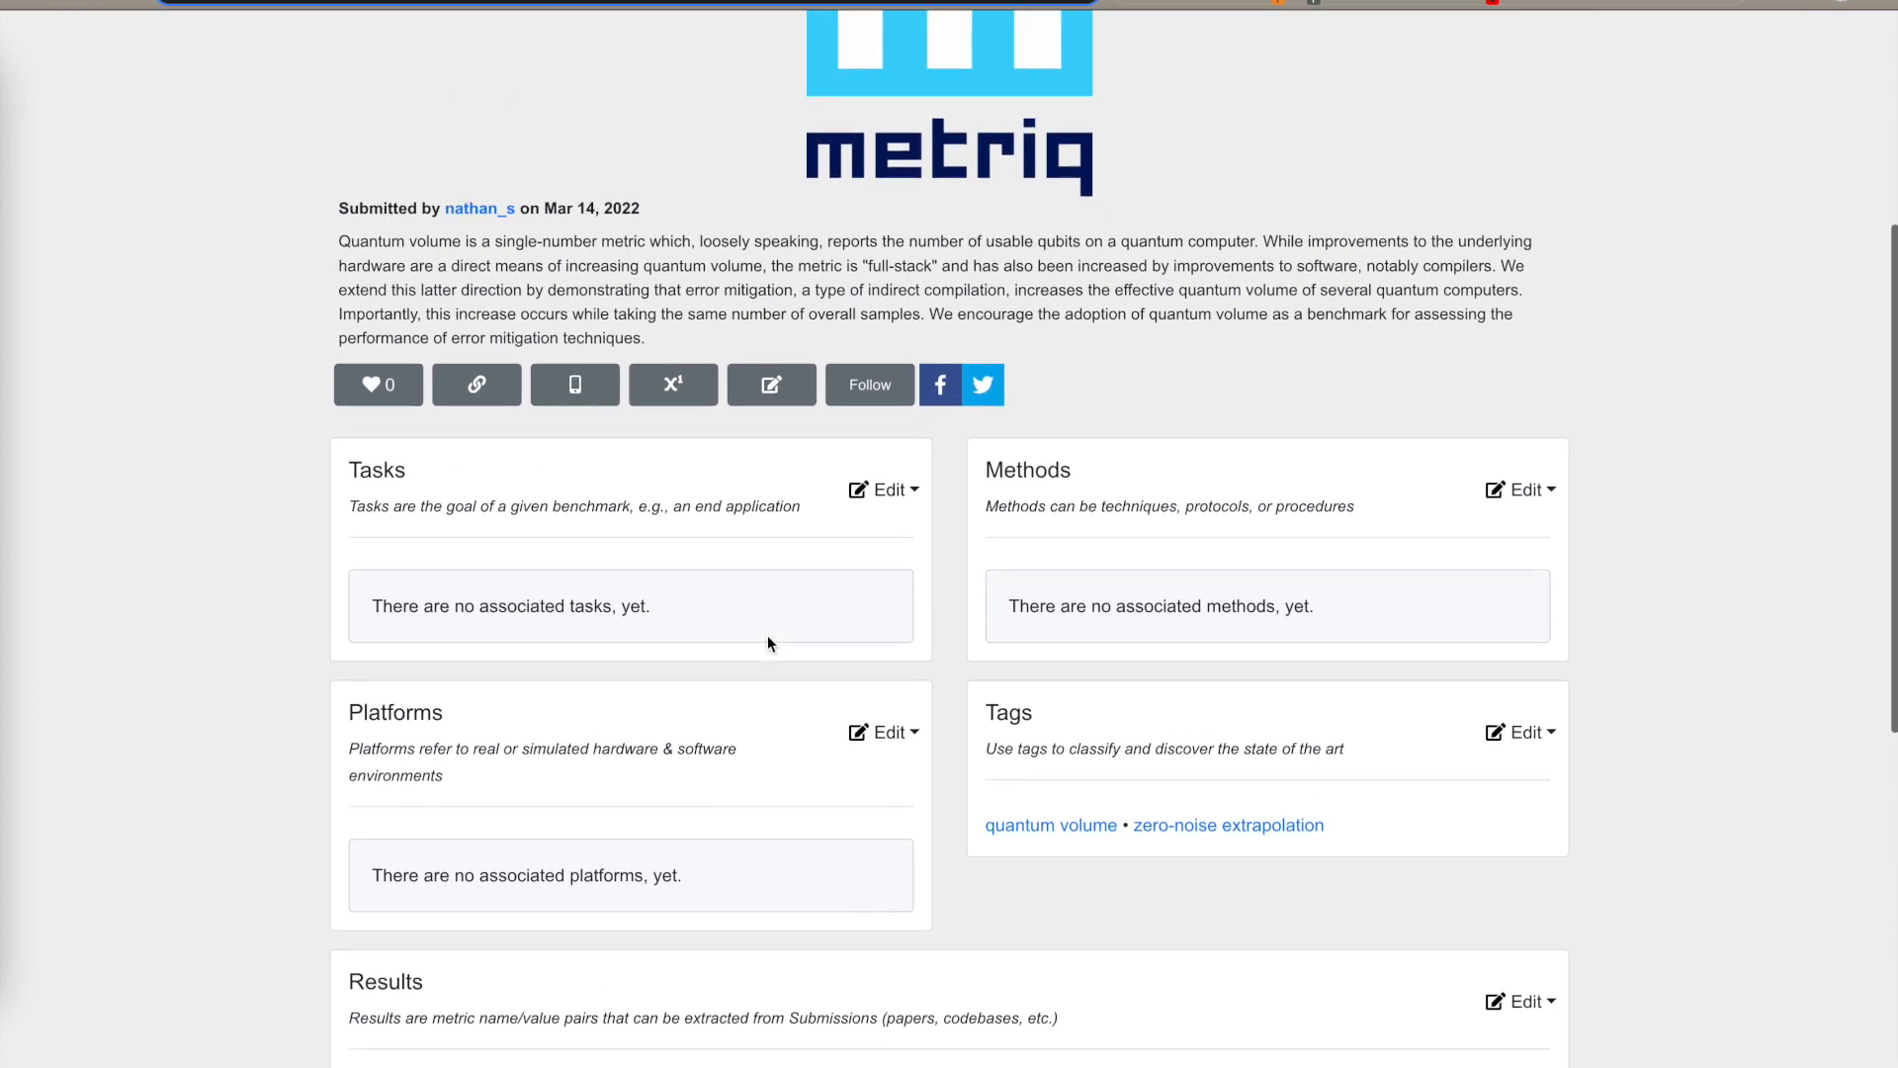
pyautogui.scroll(-3, 767, 642)
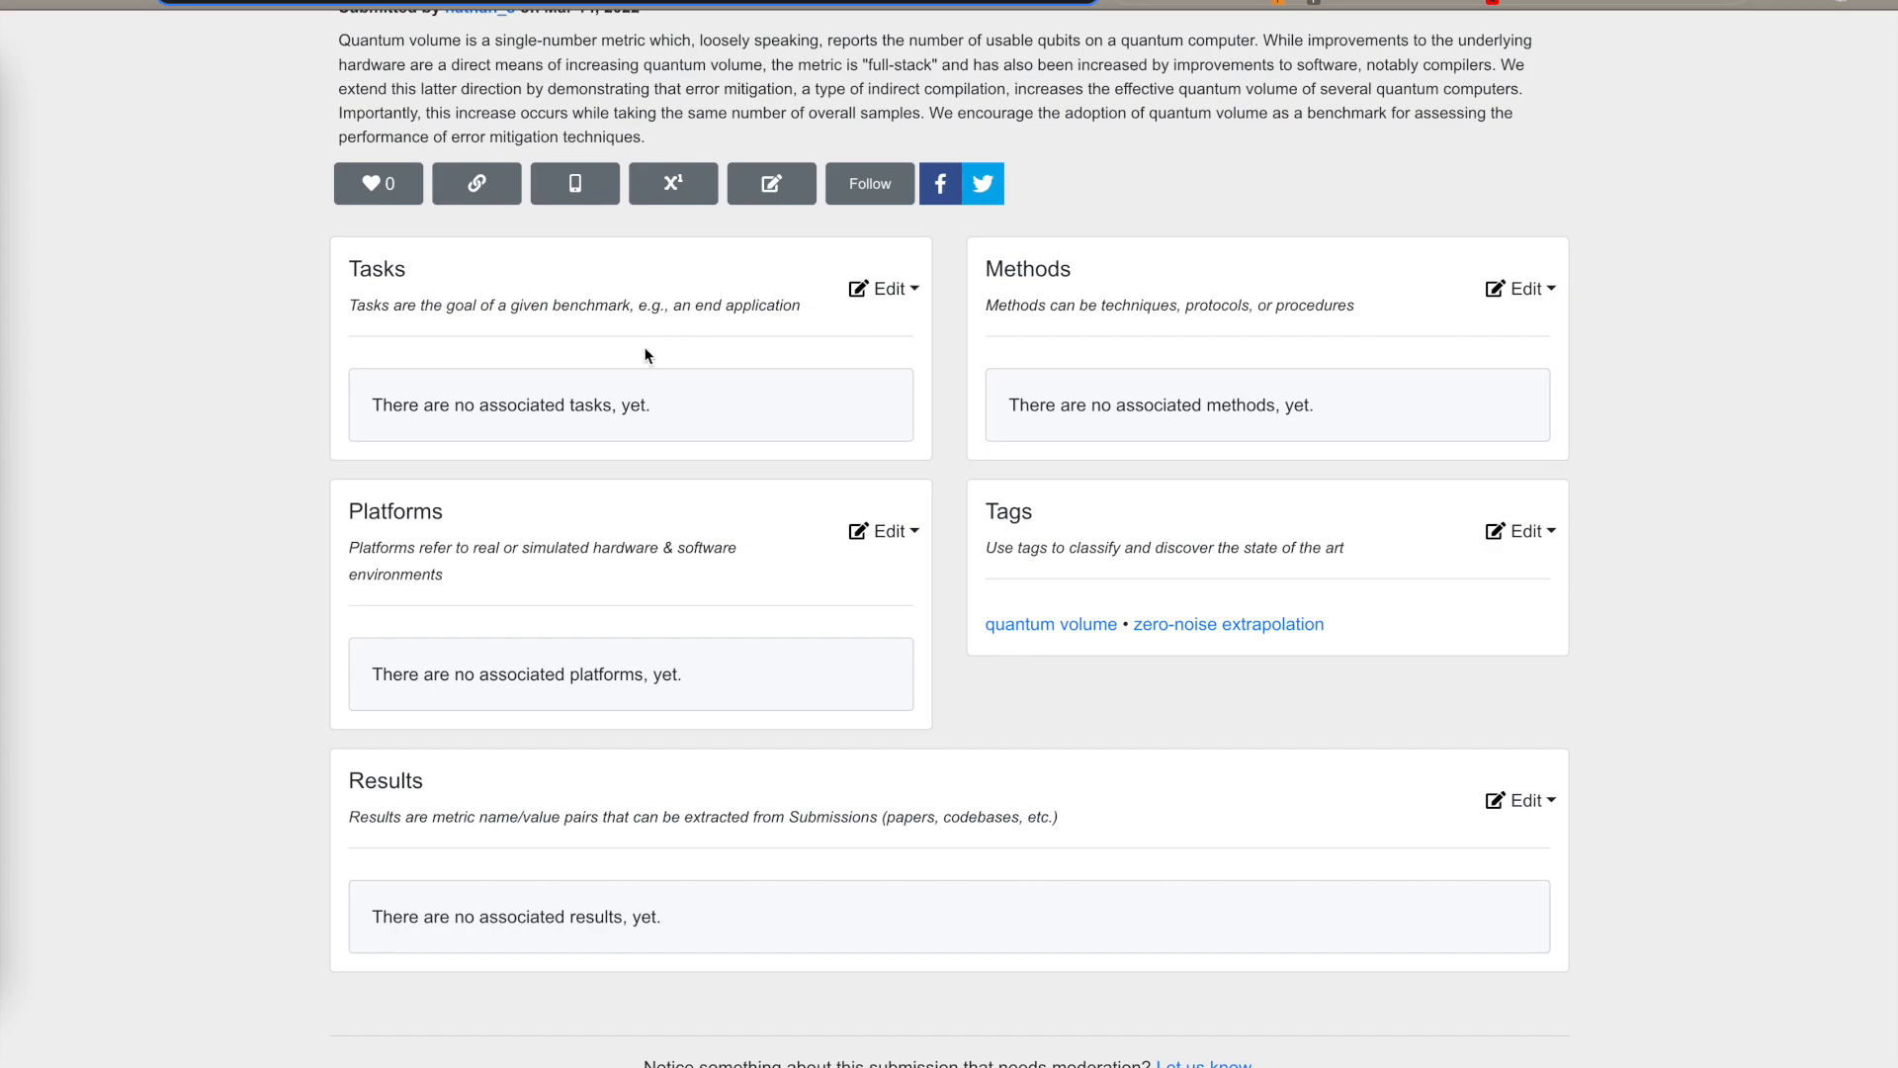
pyautogui.hotkey('ctrl', 'Tab')
pyautogui.scroll(10, 659, 475)
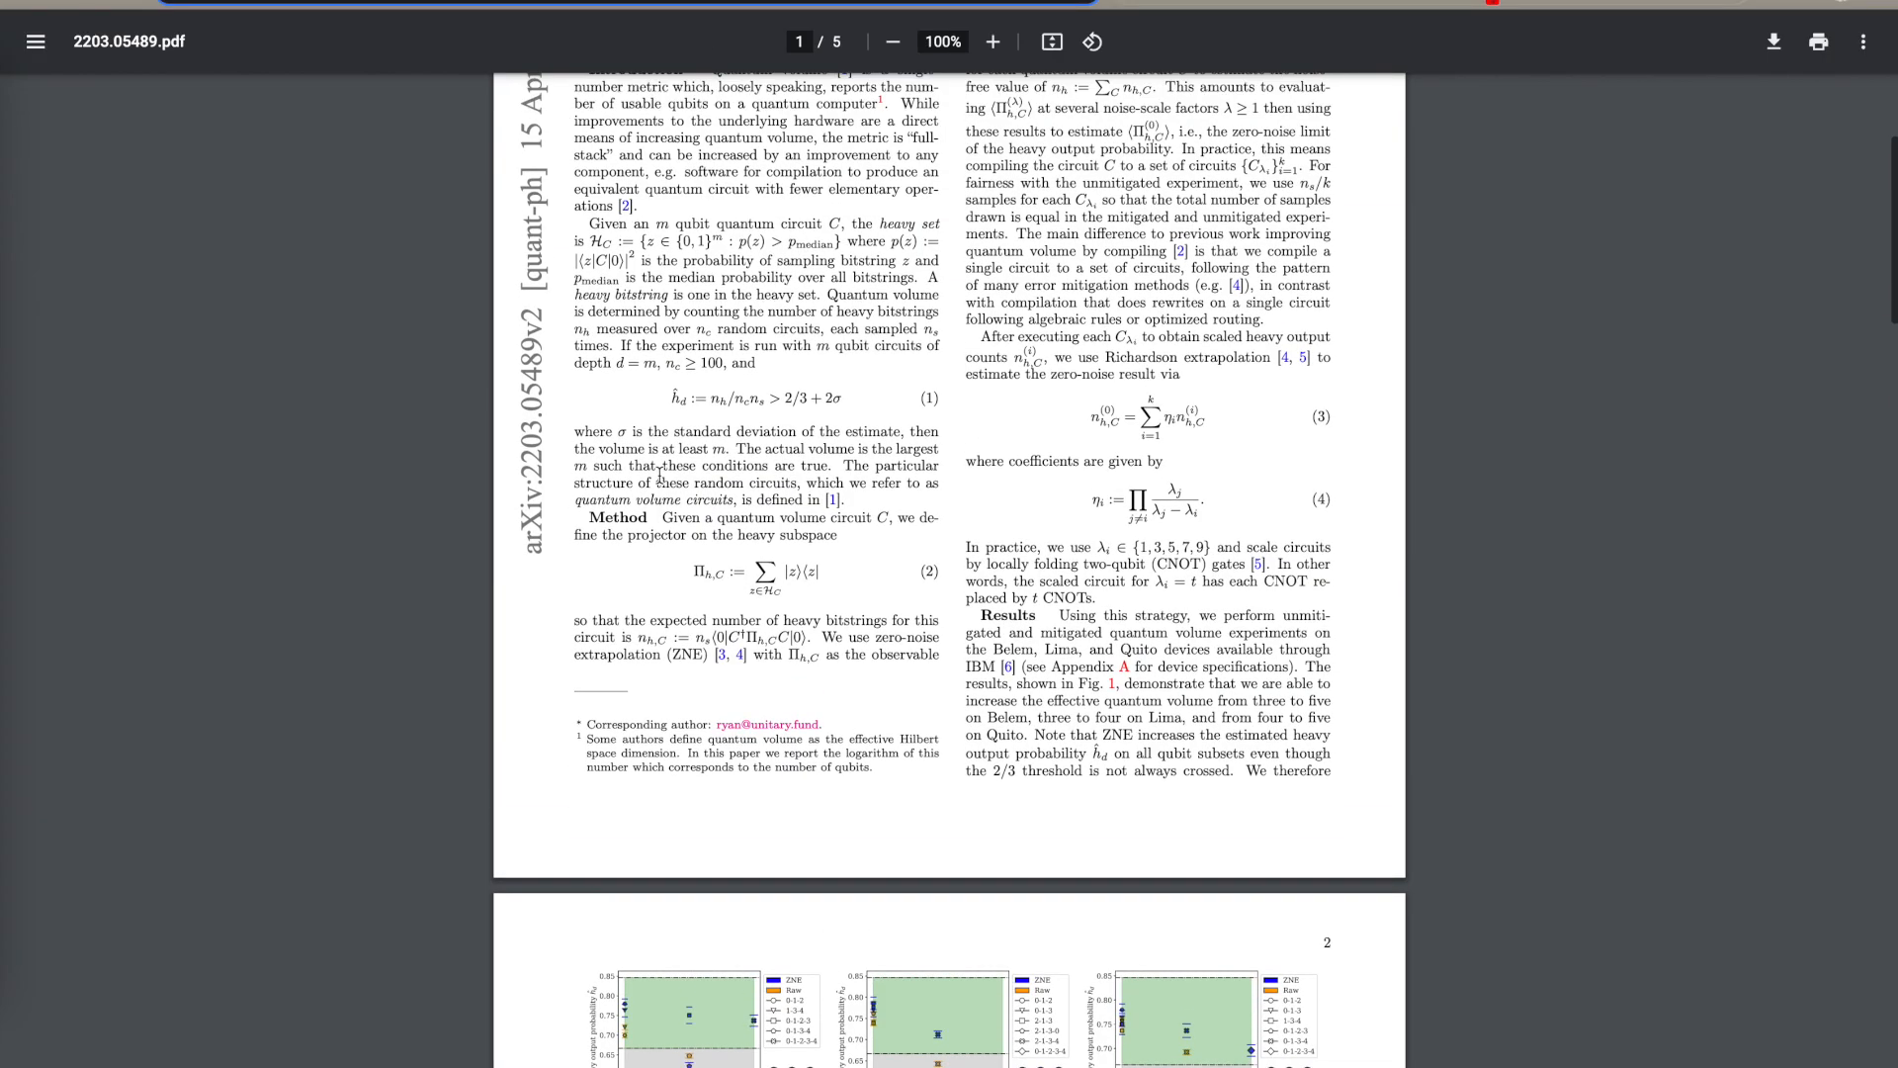
pyautogui.scroll(-1, 659, 475)
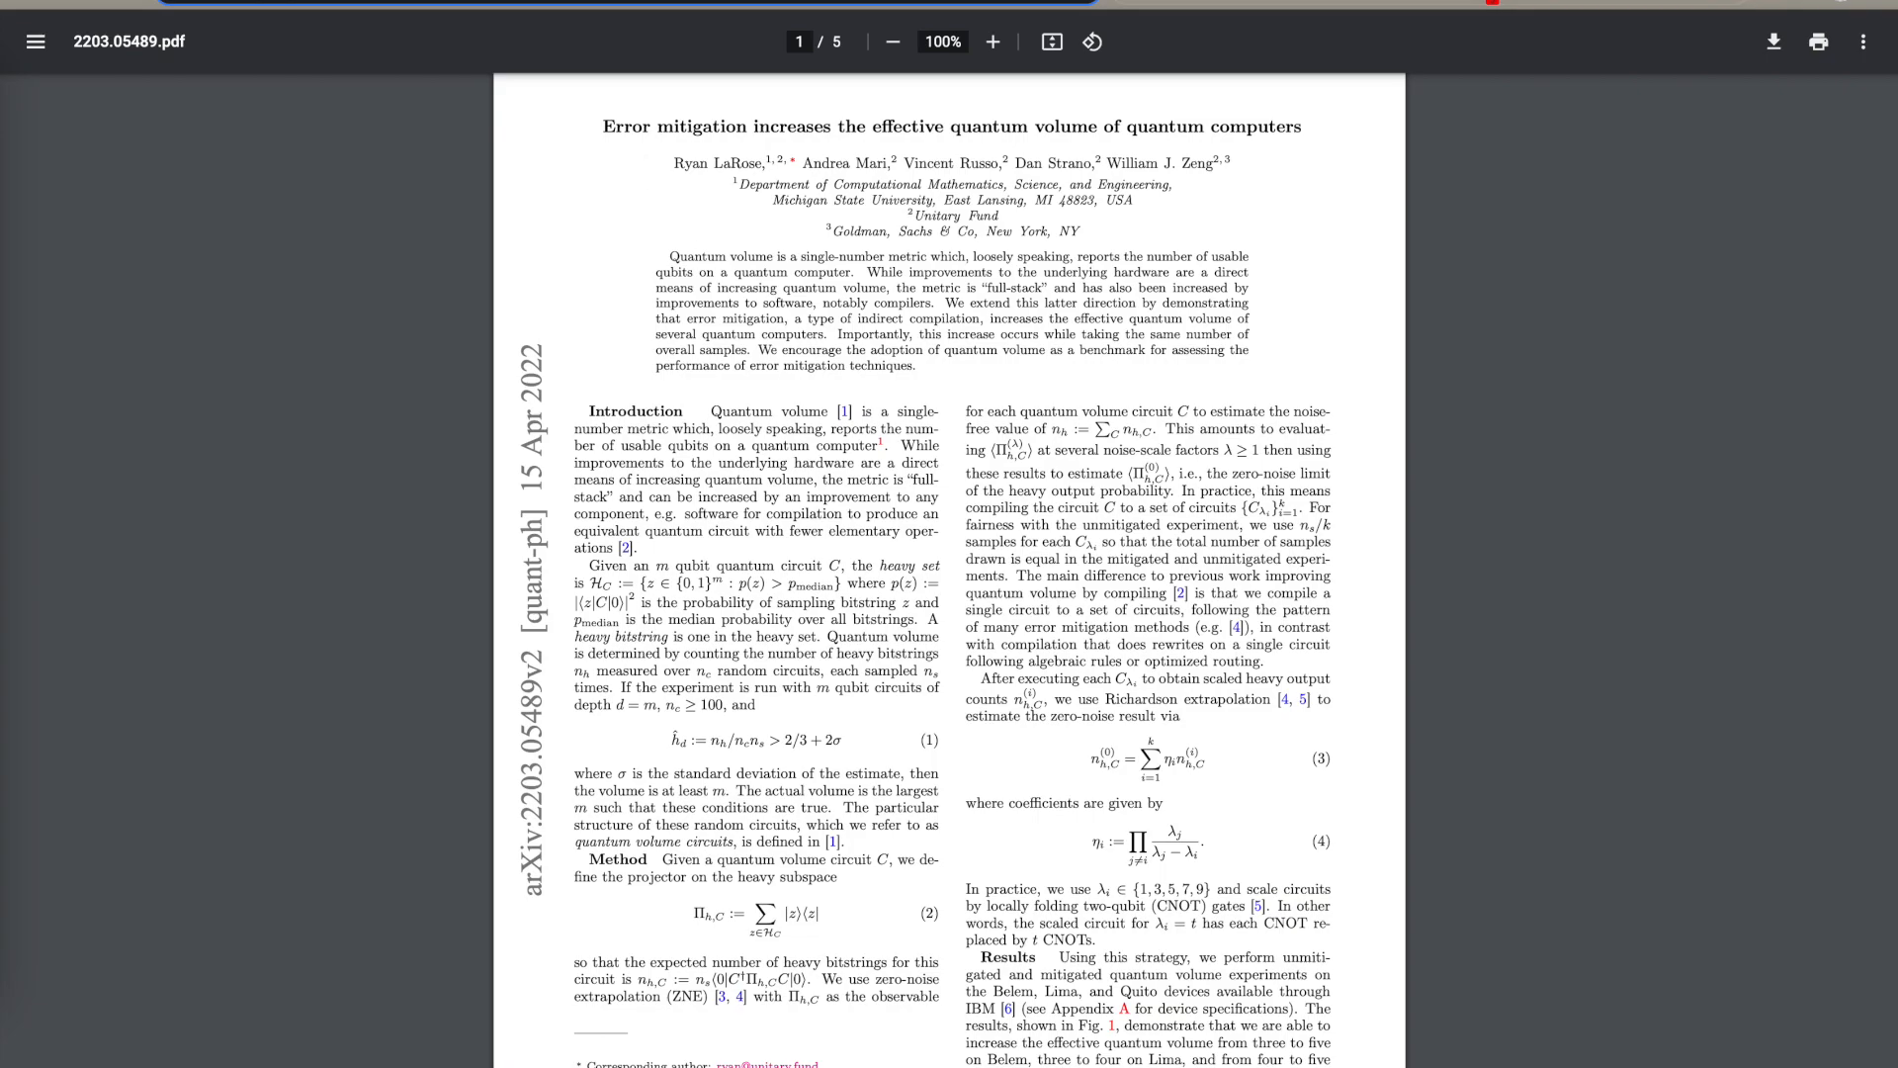
pyautogui.hotkey('ctrl', 'shift', 'Tab')
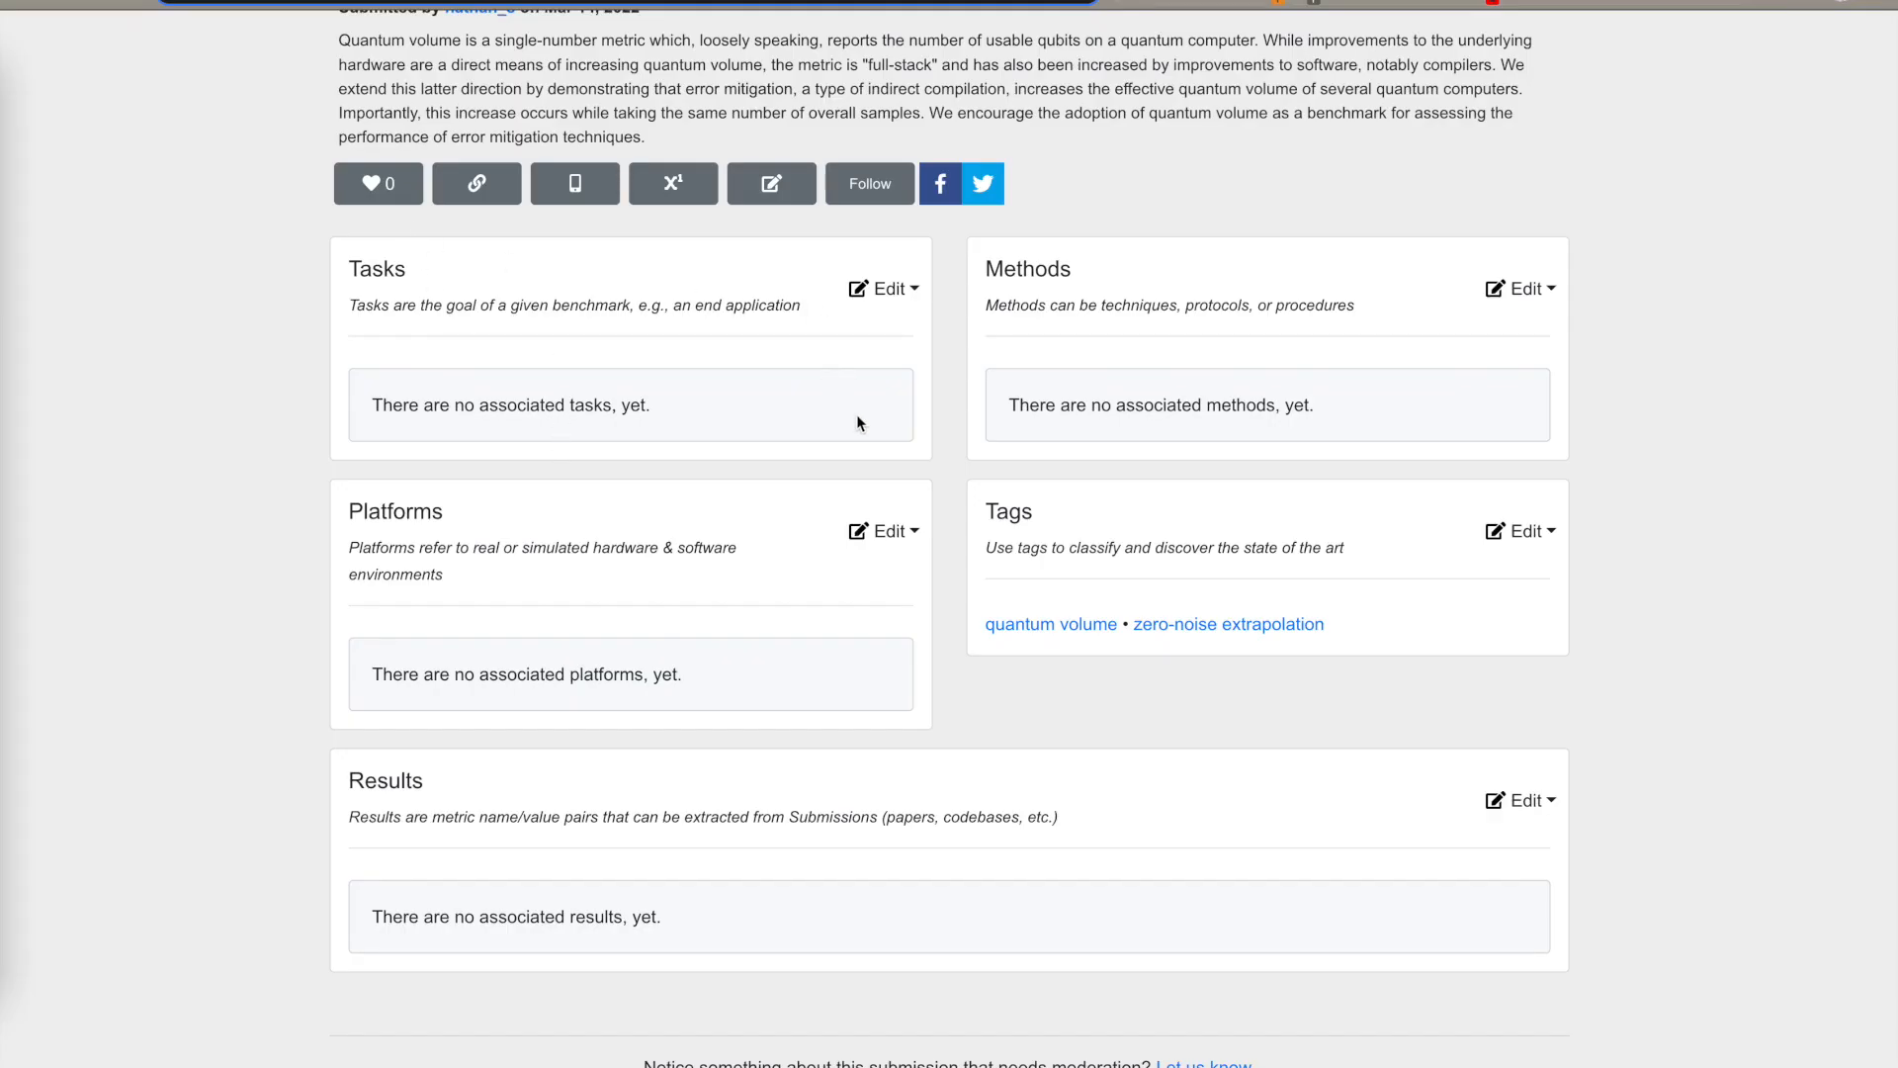
# Add the existing task "Error correction and mitigation" to the submission.
pyautogui.click(885, 289)
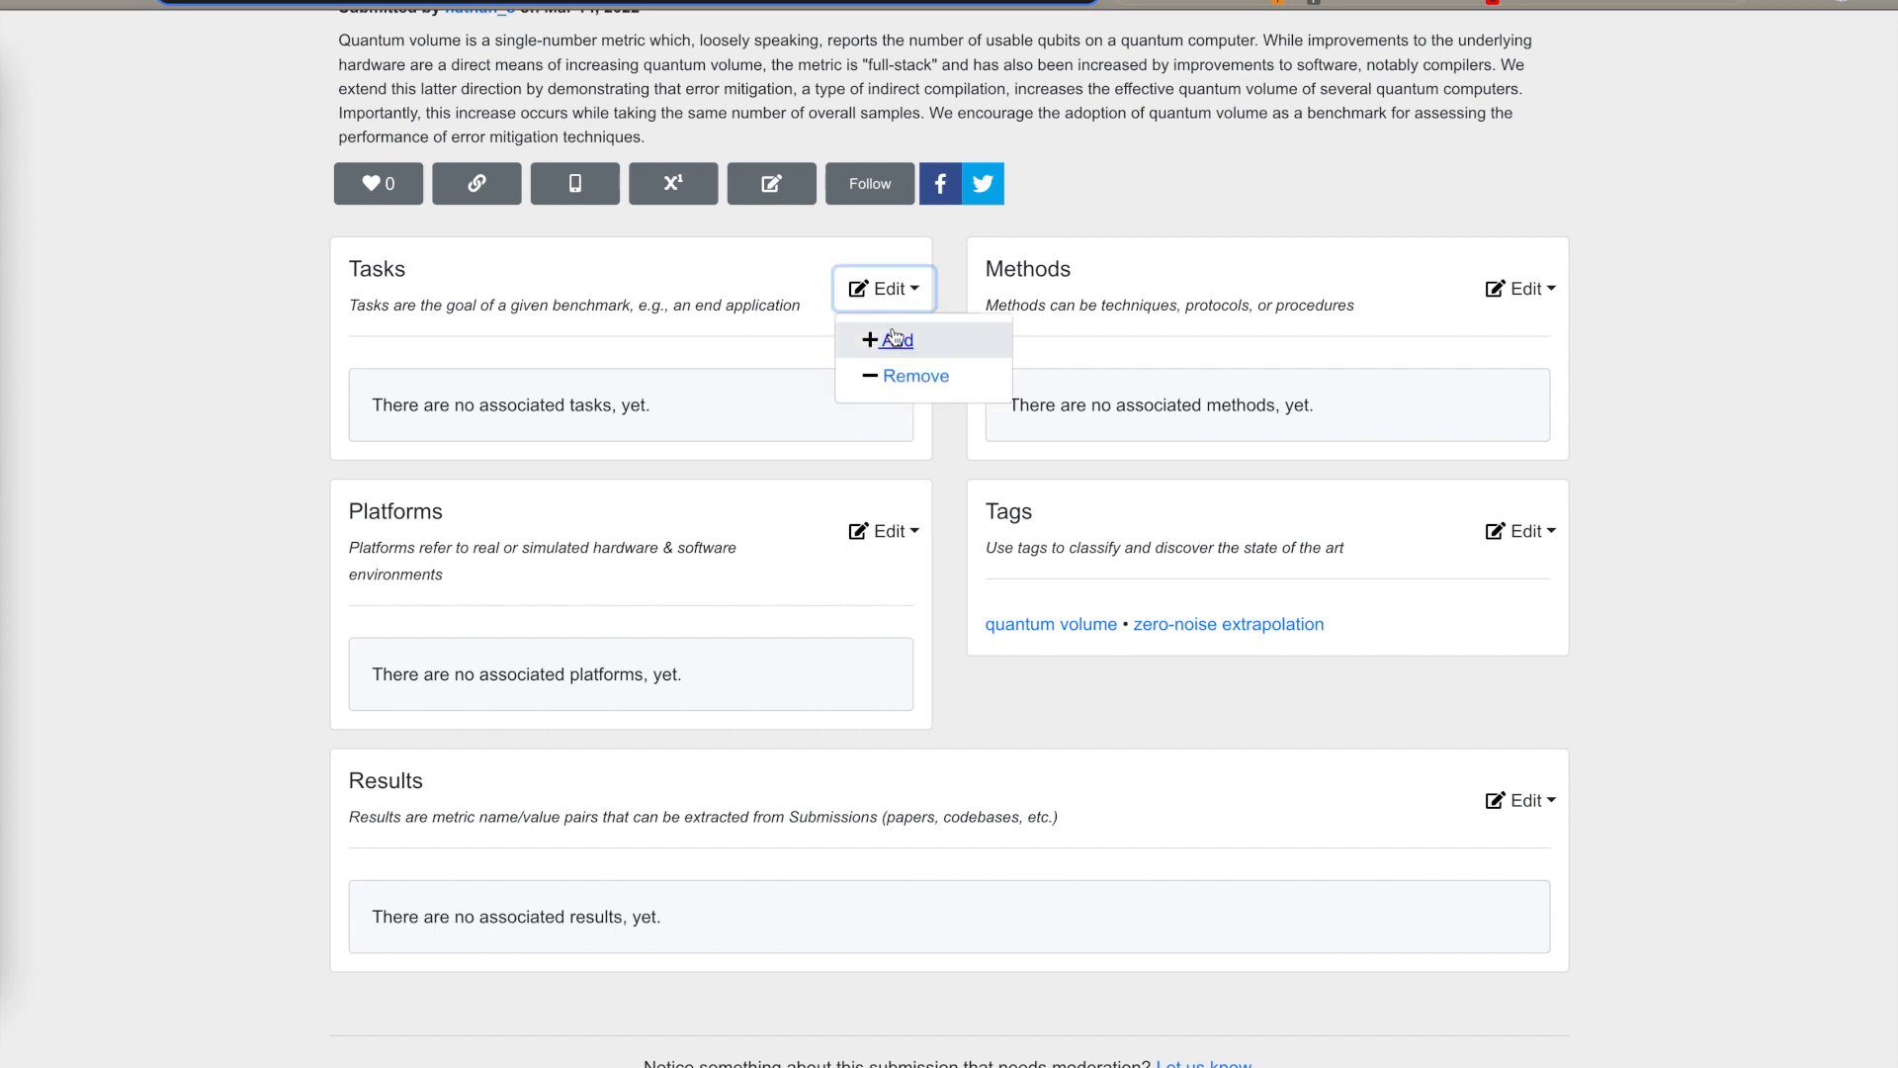
pyautogui.click(895, 340)
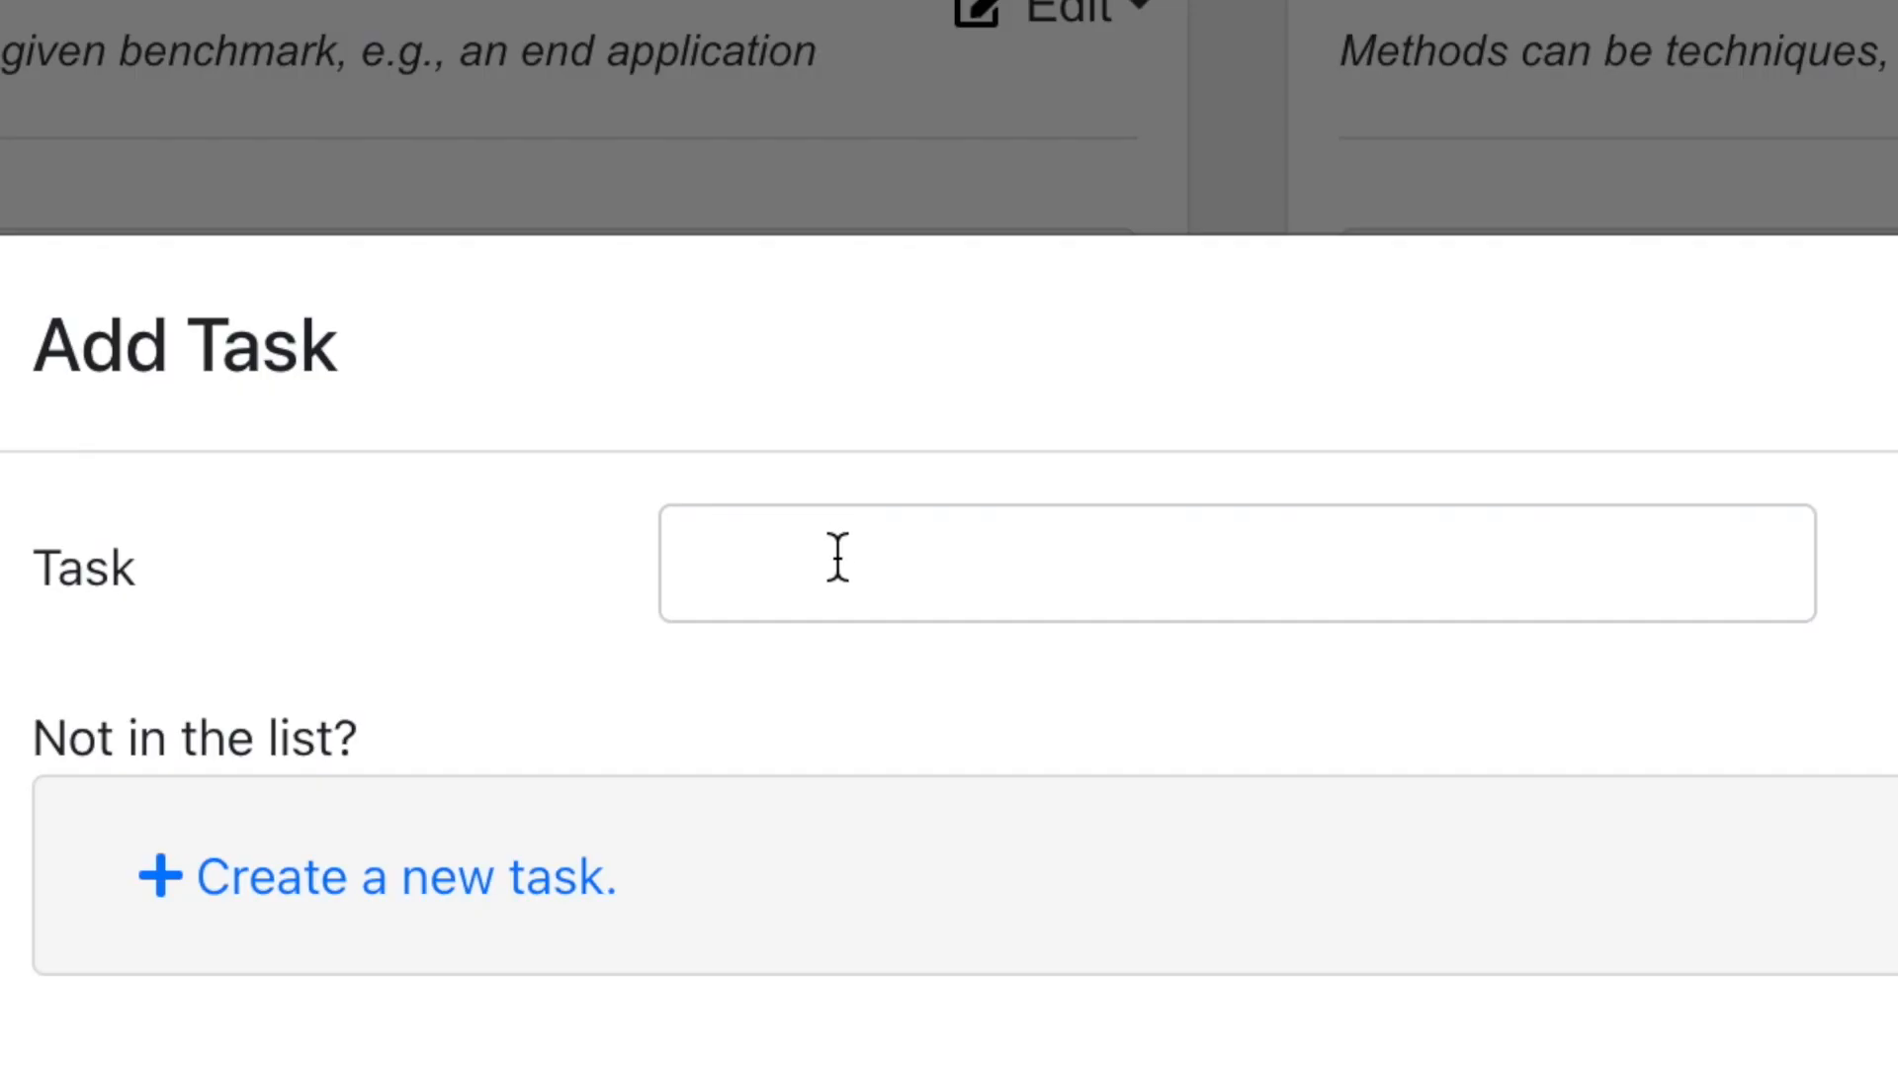
pyautogui.click(809, 479)
pyautogui.write('error')
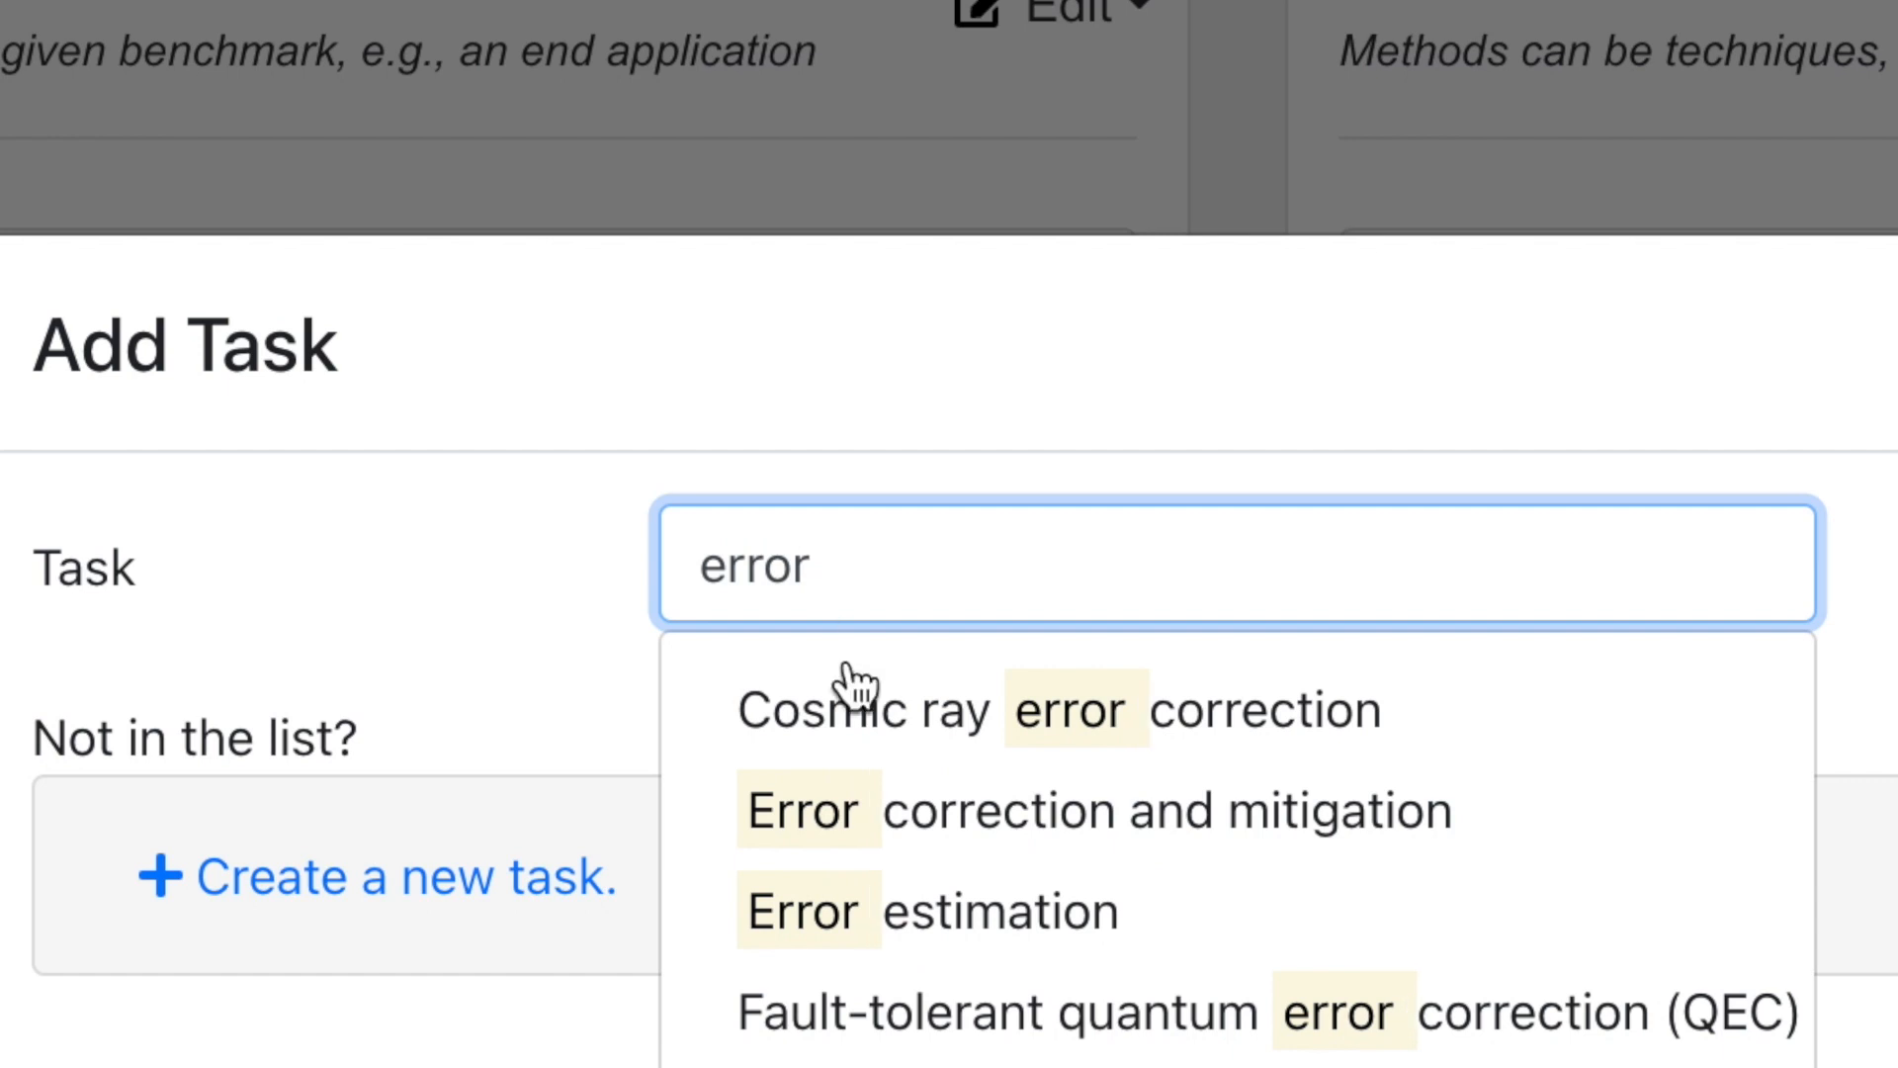
pyautogui.click(870, 819)
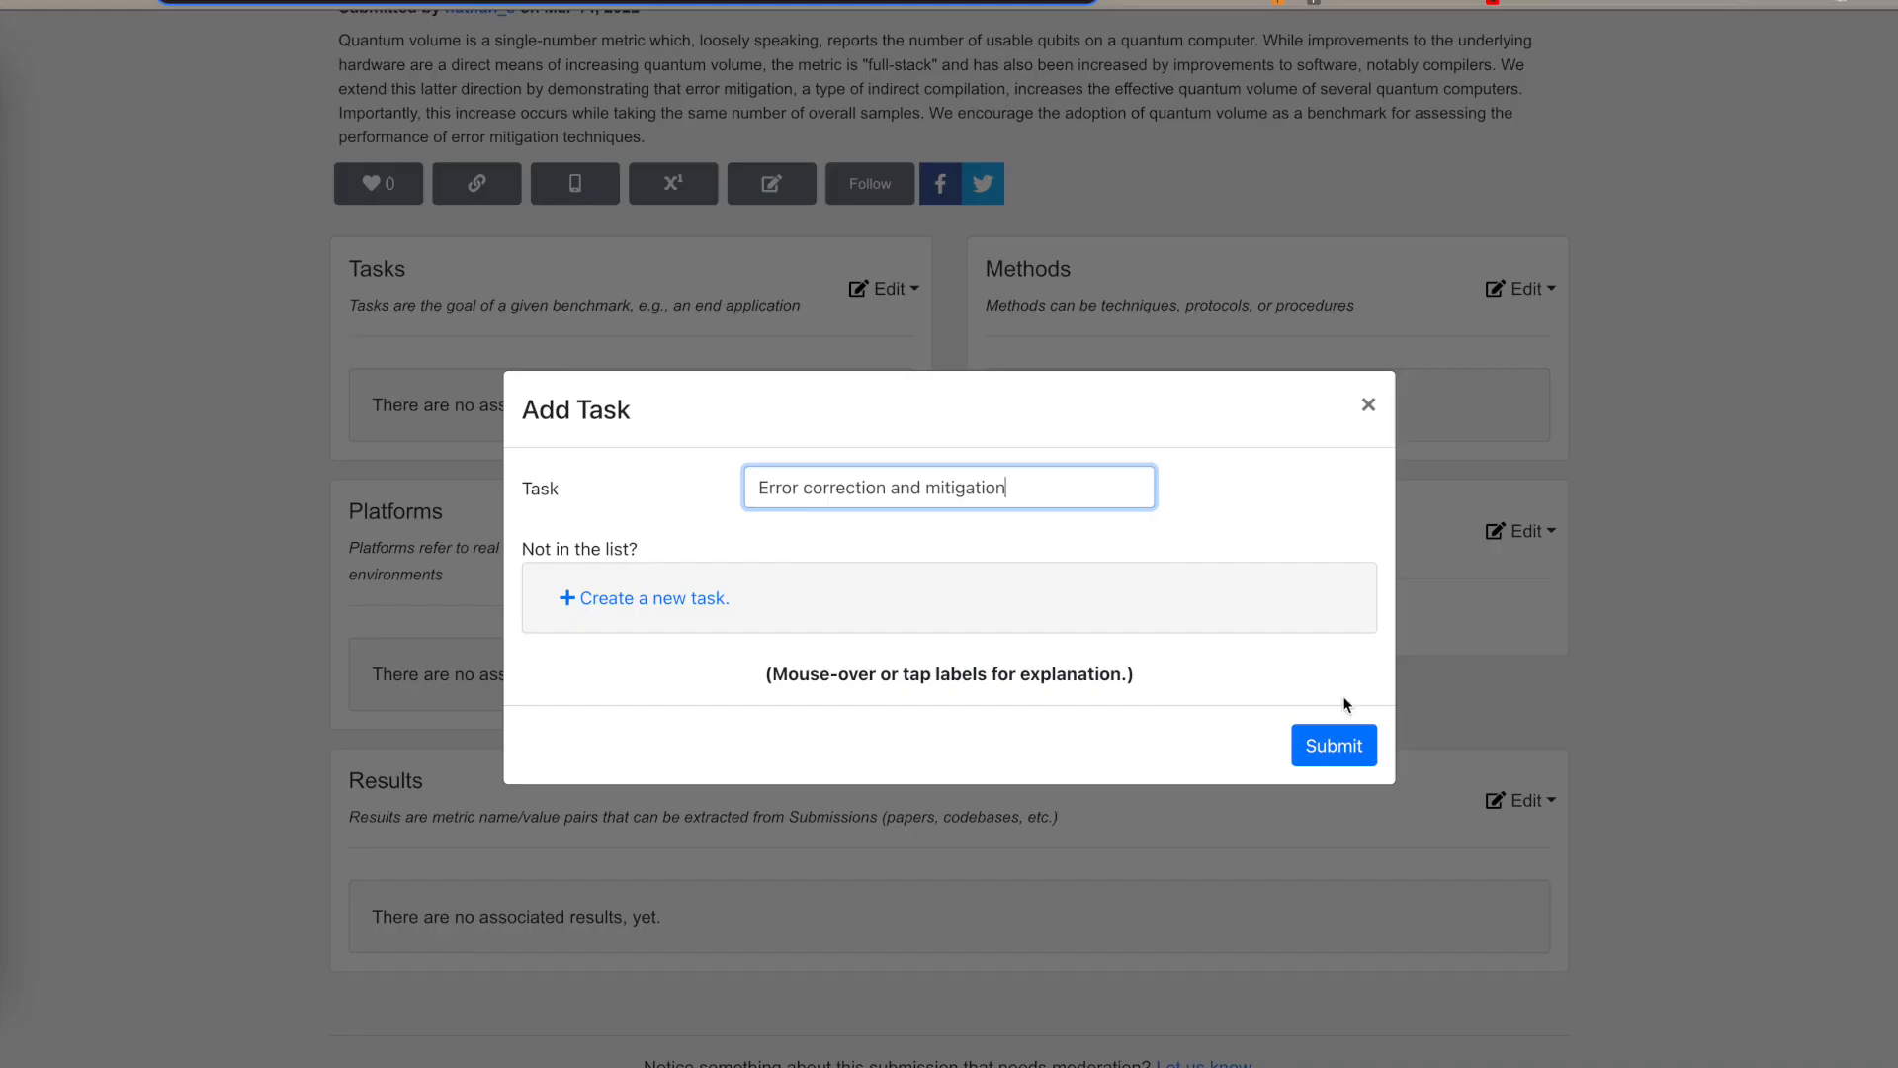
pyautogui.click(1335, 746)
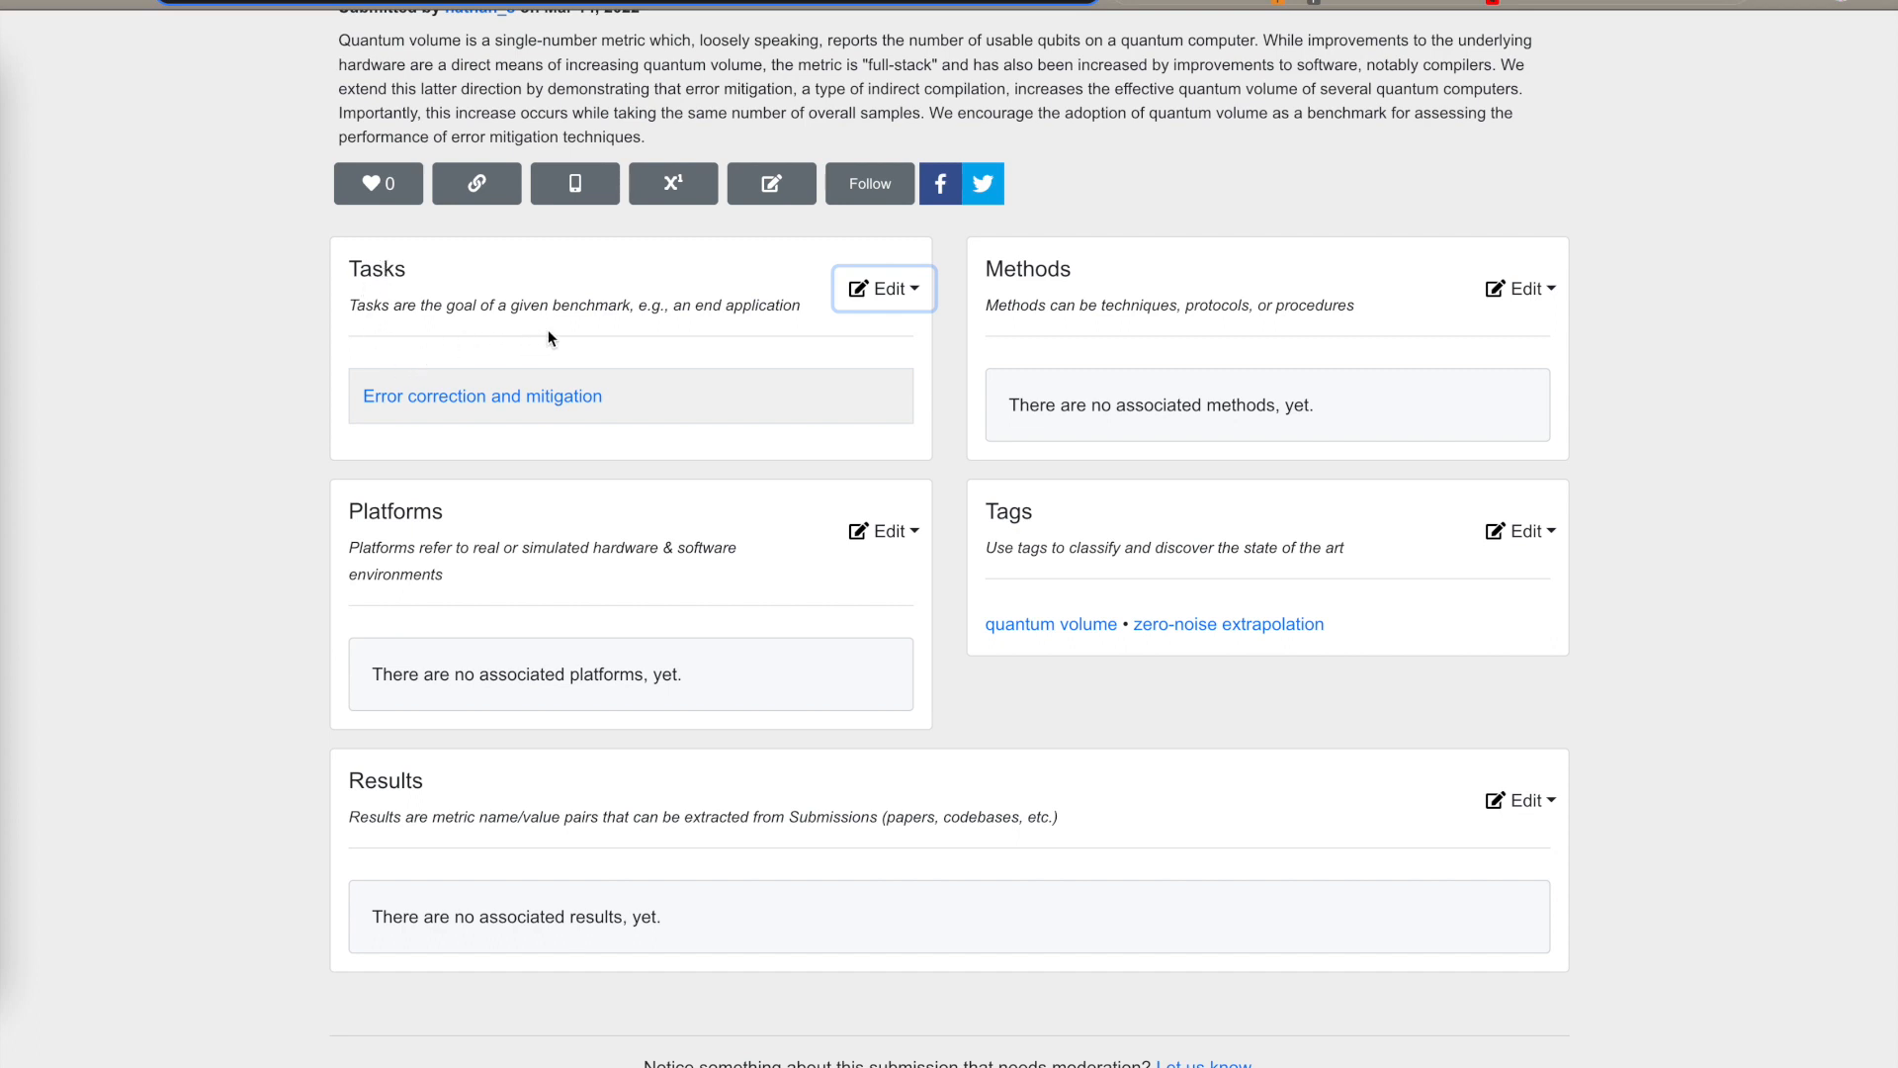
# Inspect the dialogs for removing attached tasks and for creating a new task, closing both without making changes.
pyautogui.click(895, 296)
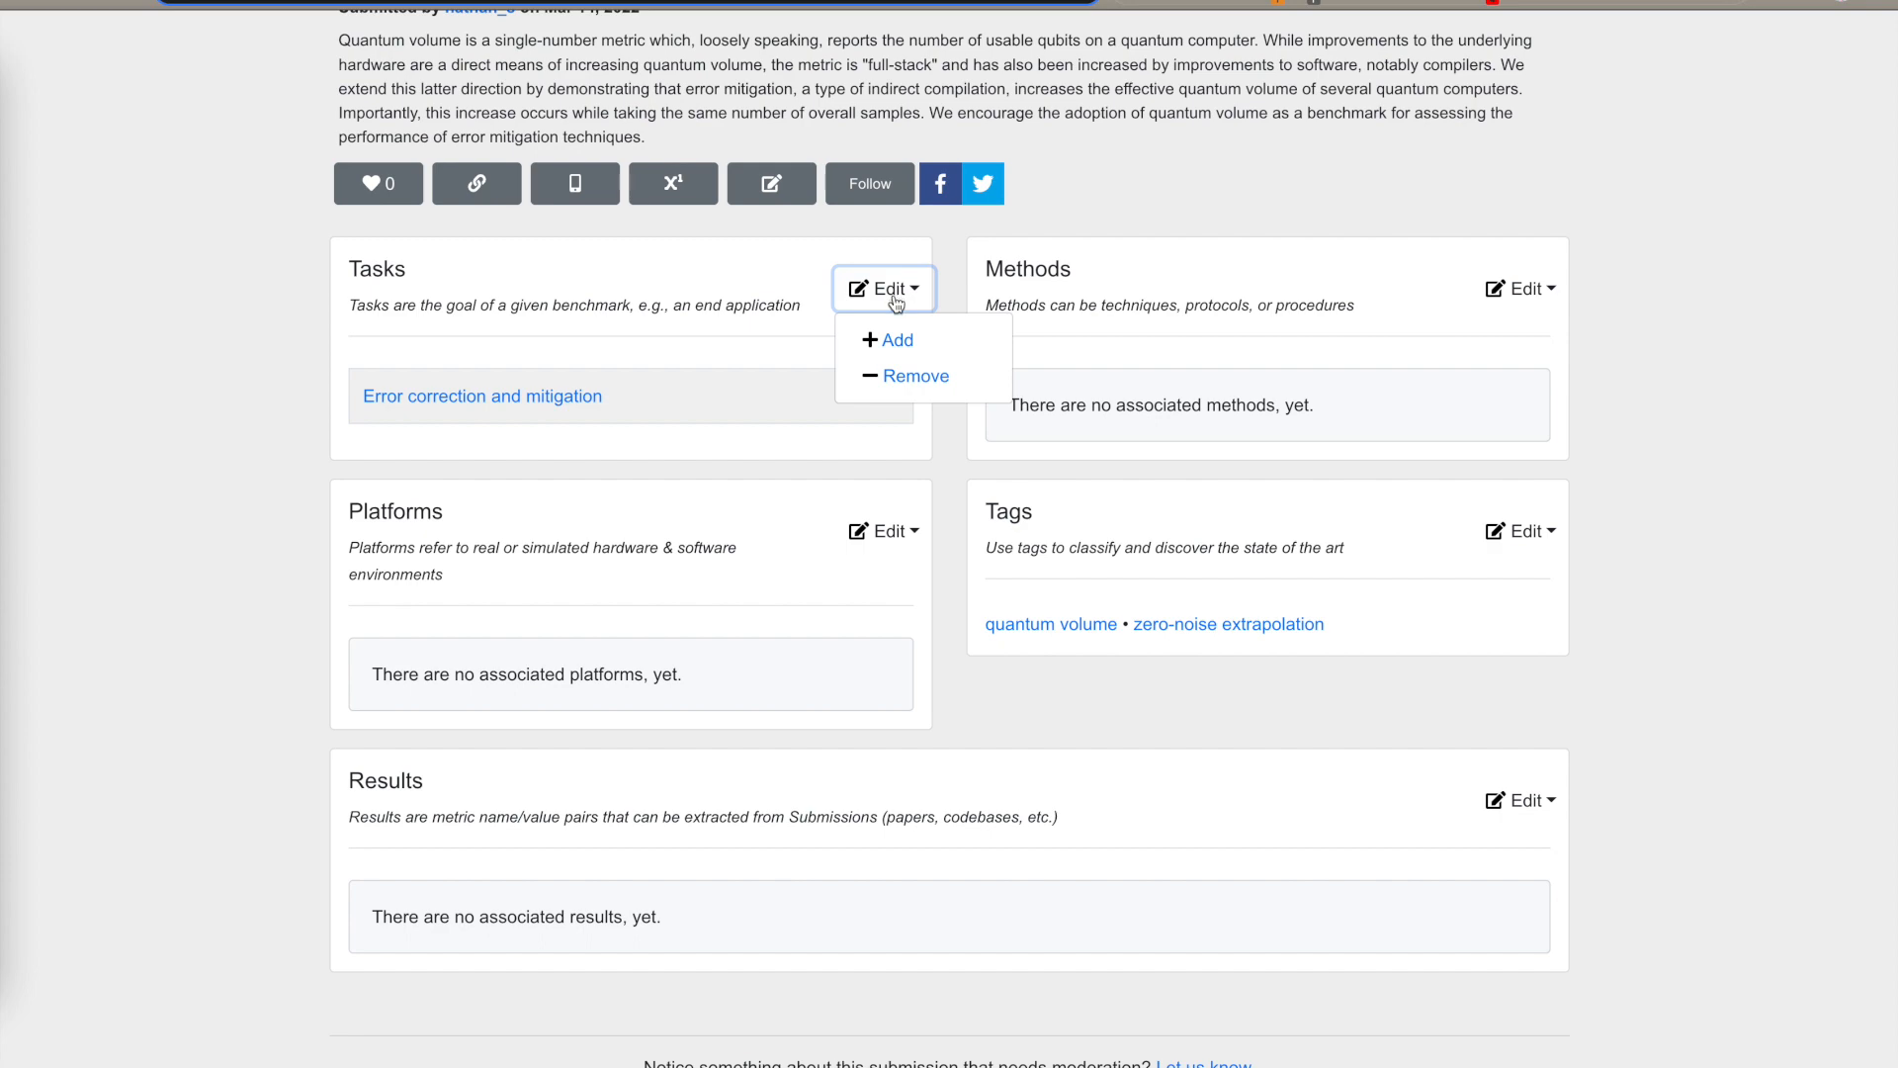
pyautogui.click(899, 373)
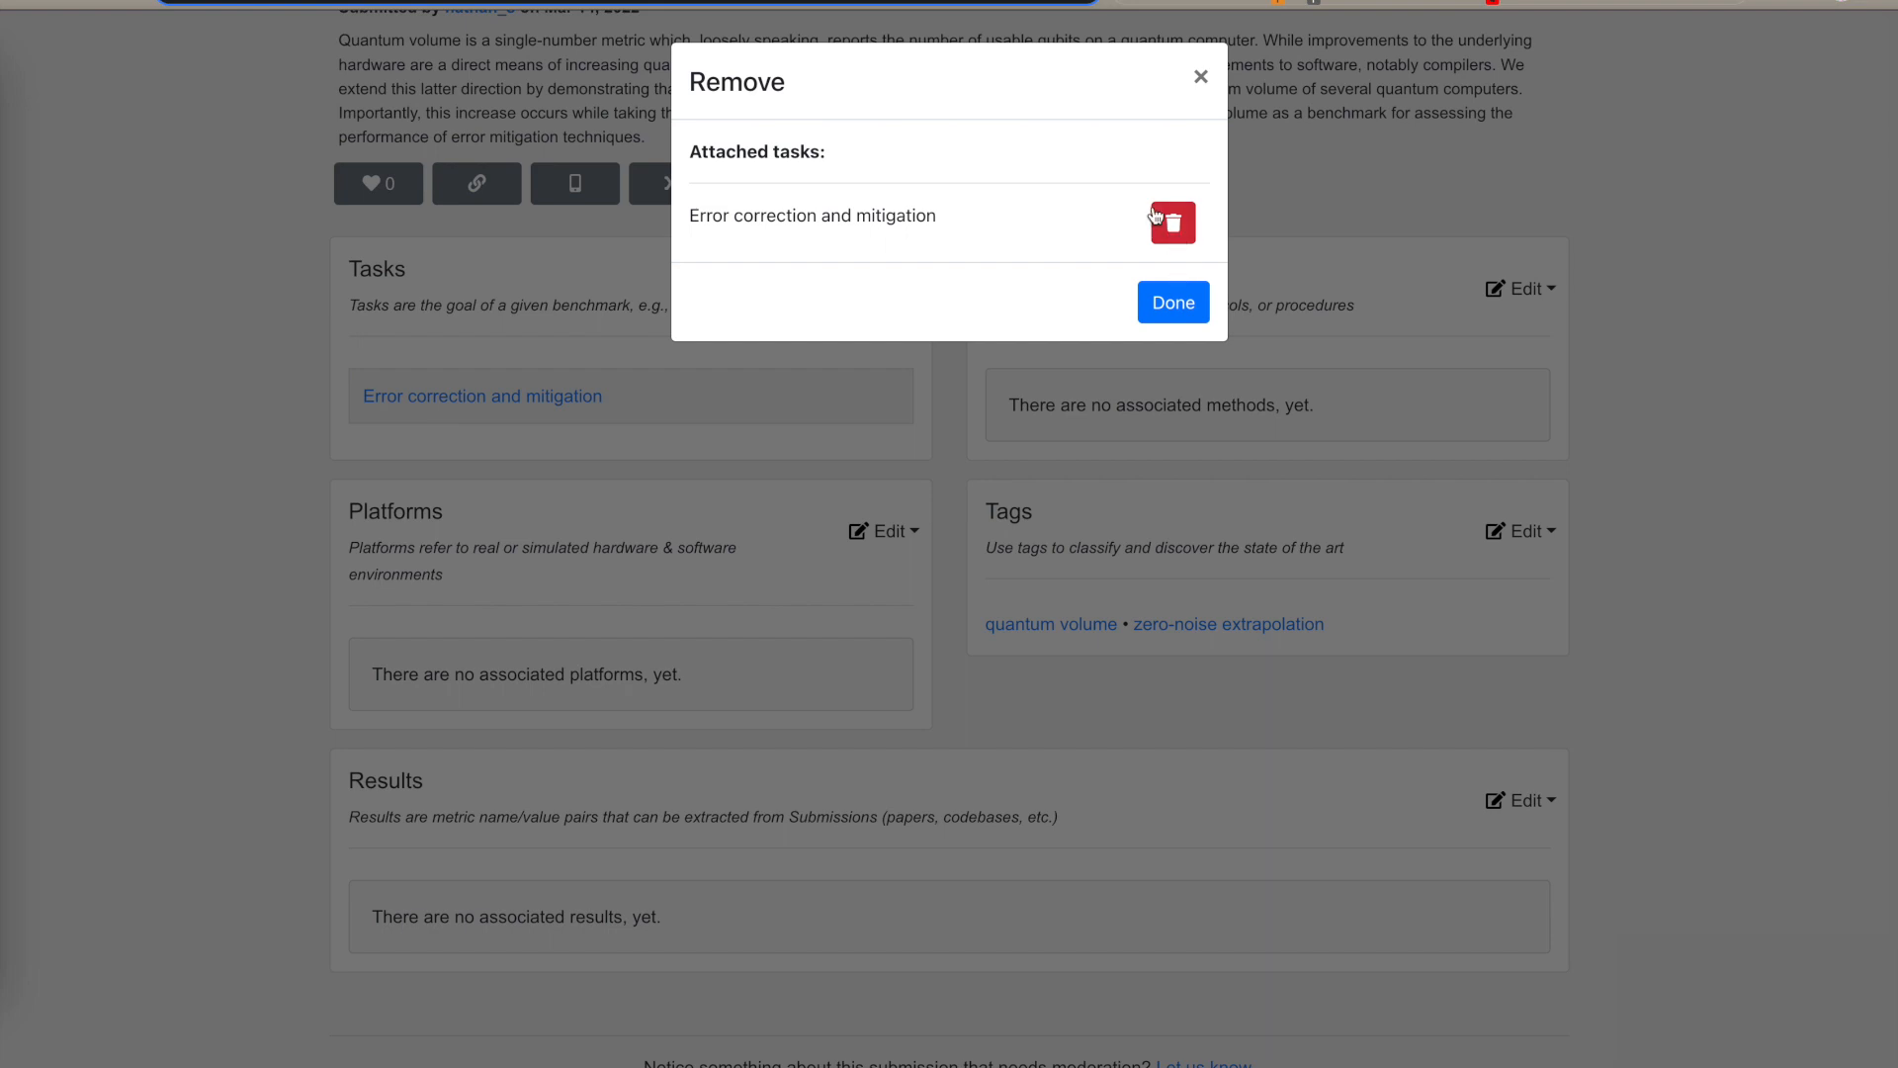
pyautogui.click(1183, 314)
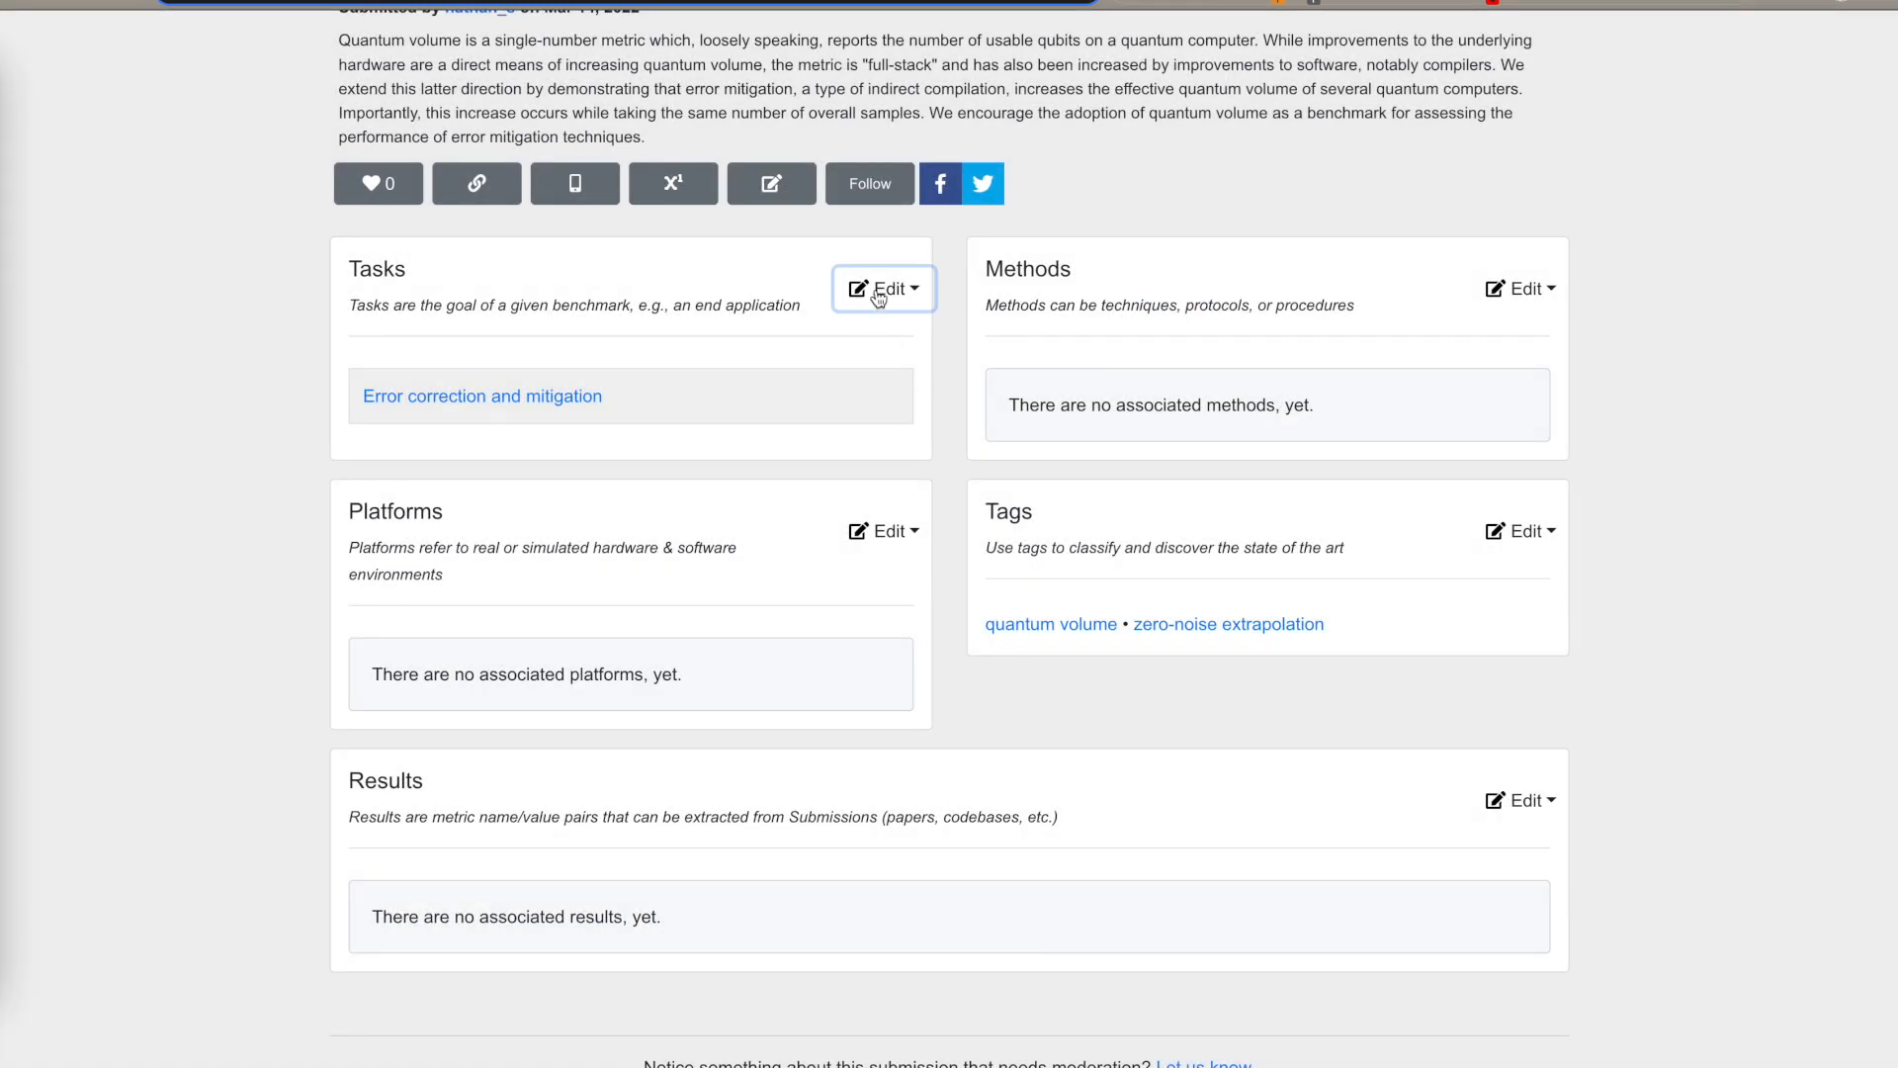
pyautogui.click(878, 297)
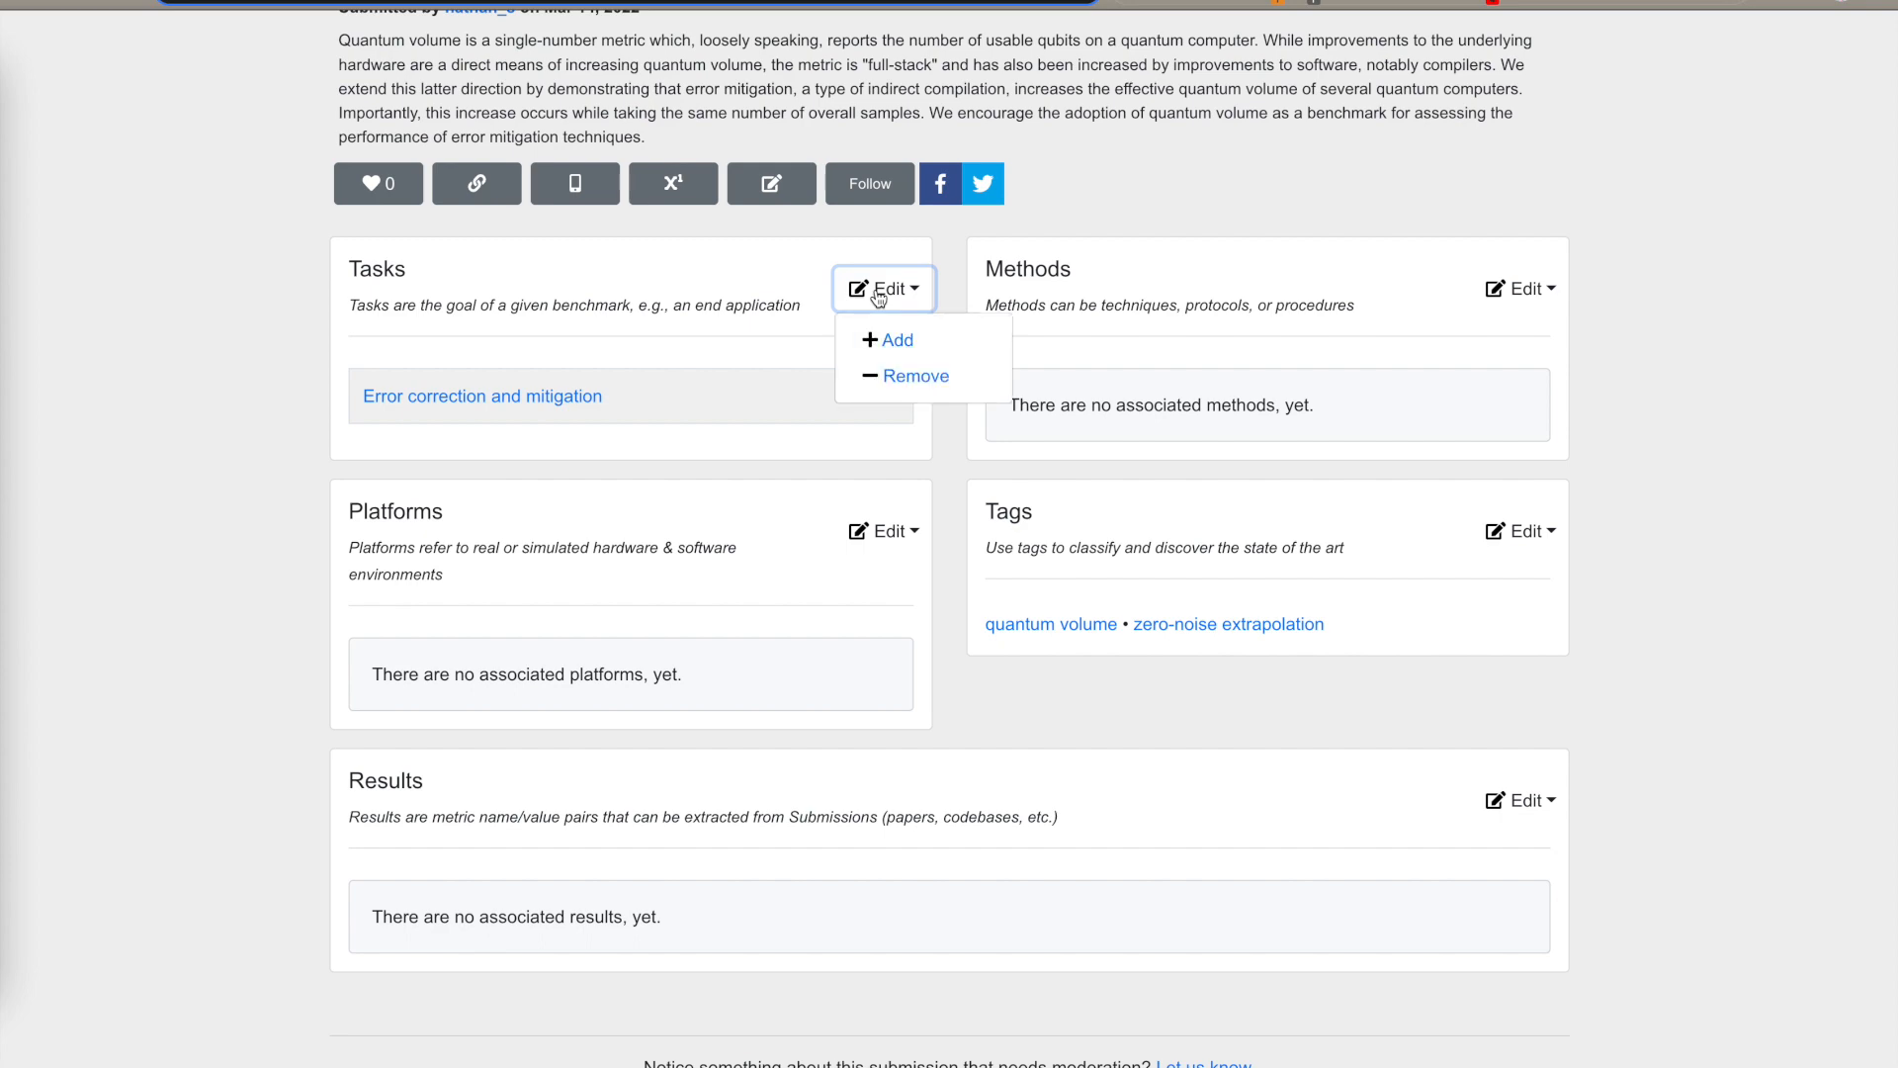
pyautogui.click(886, 340)
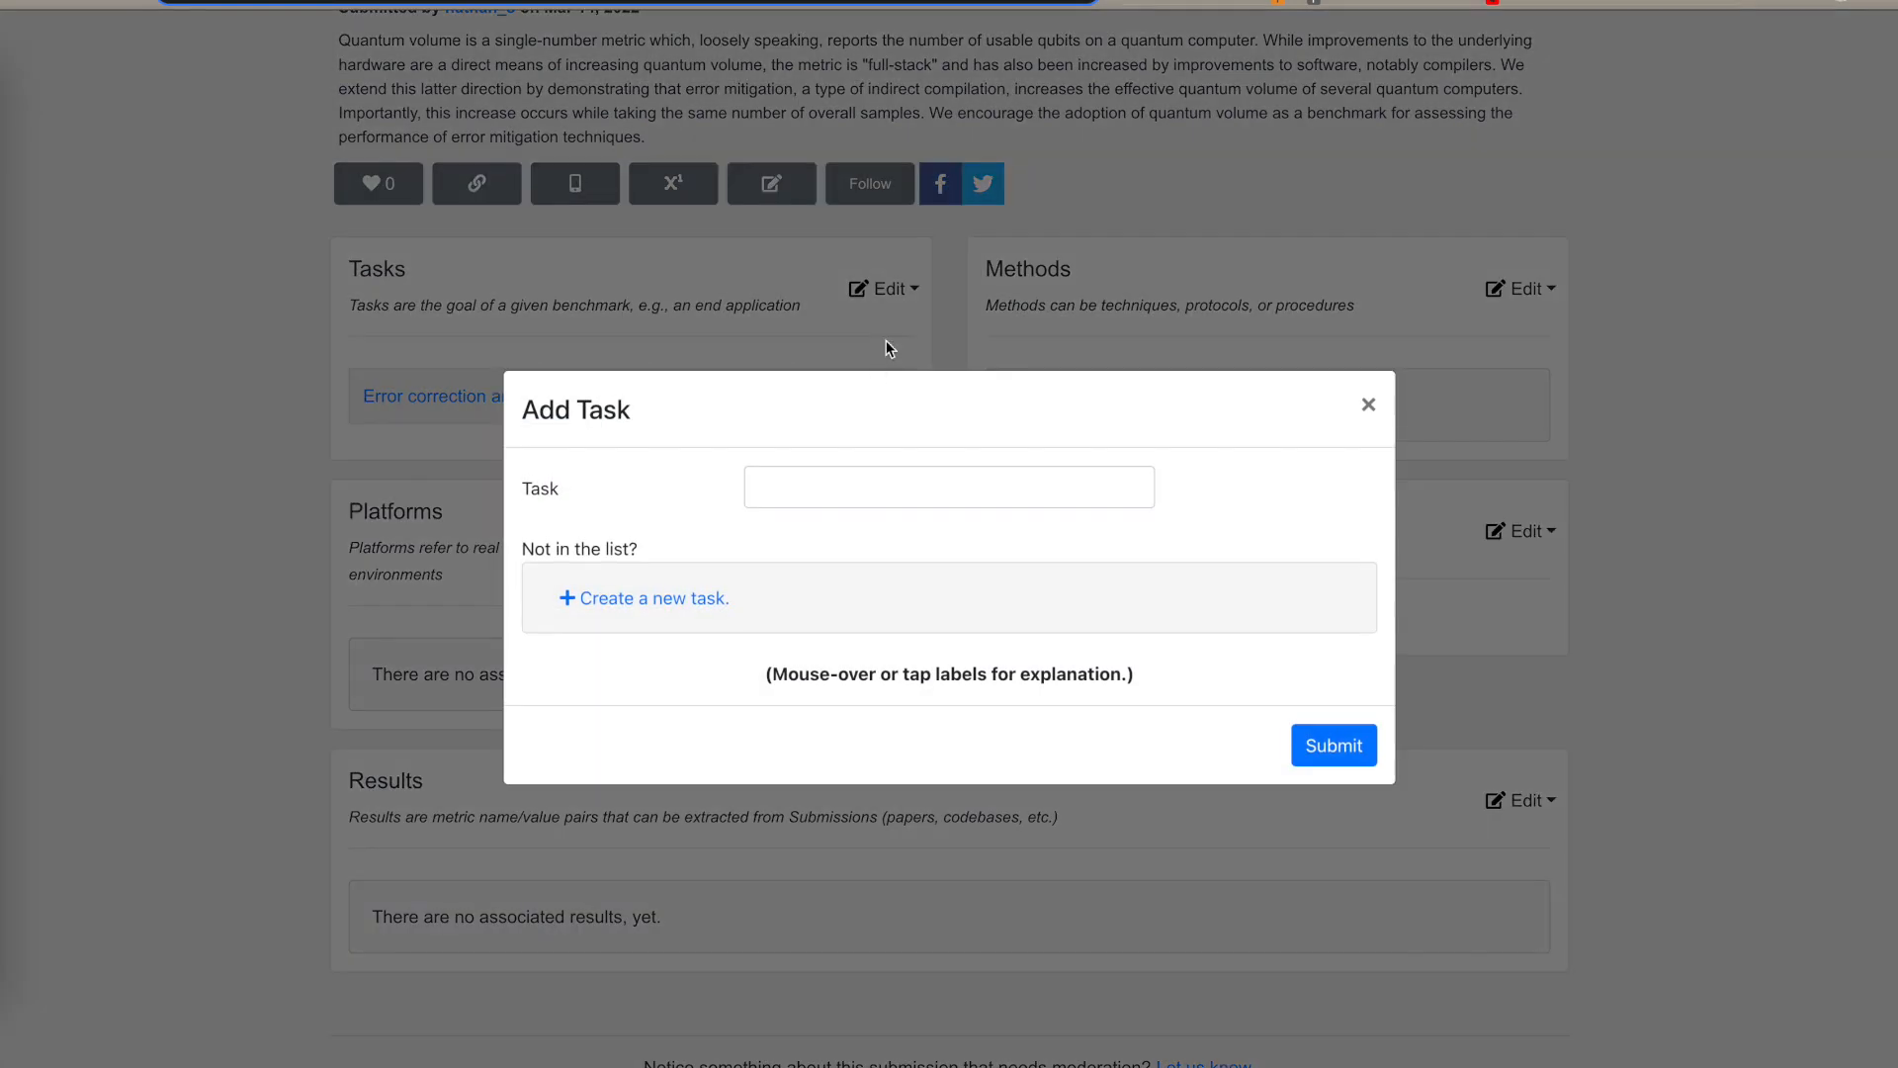
pyautogui.click(649, 599)
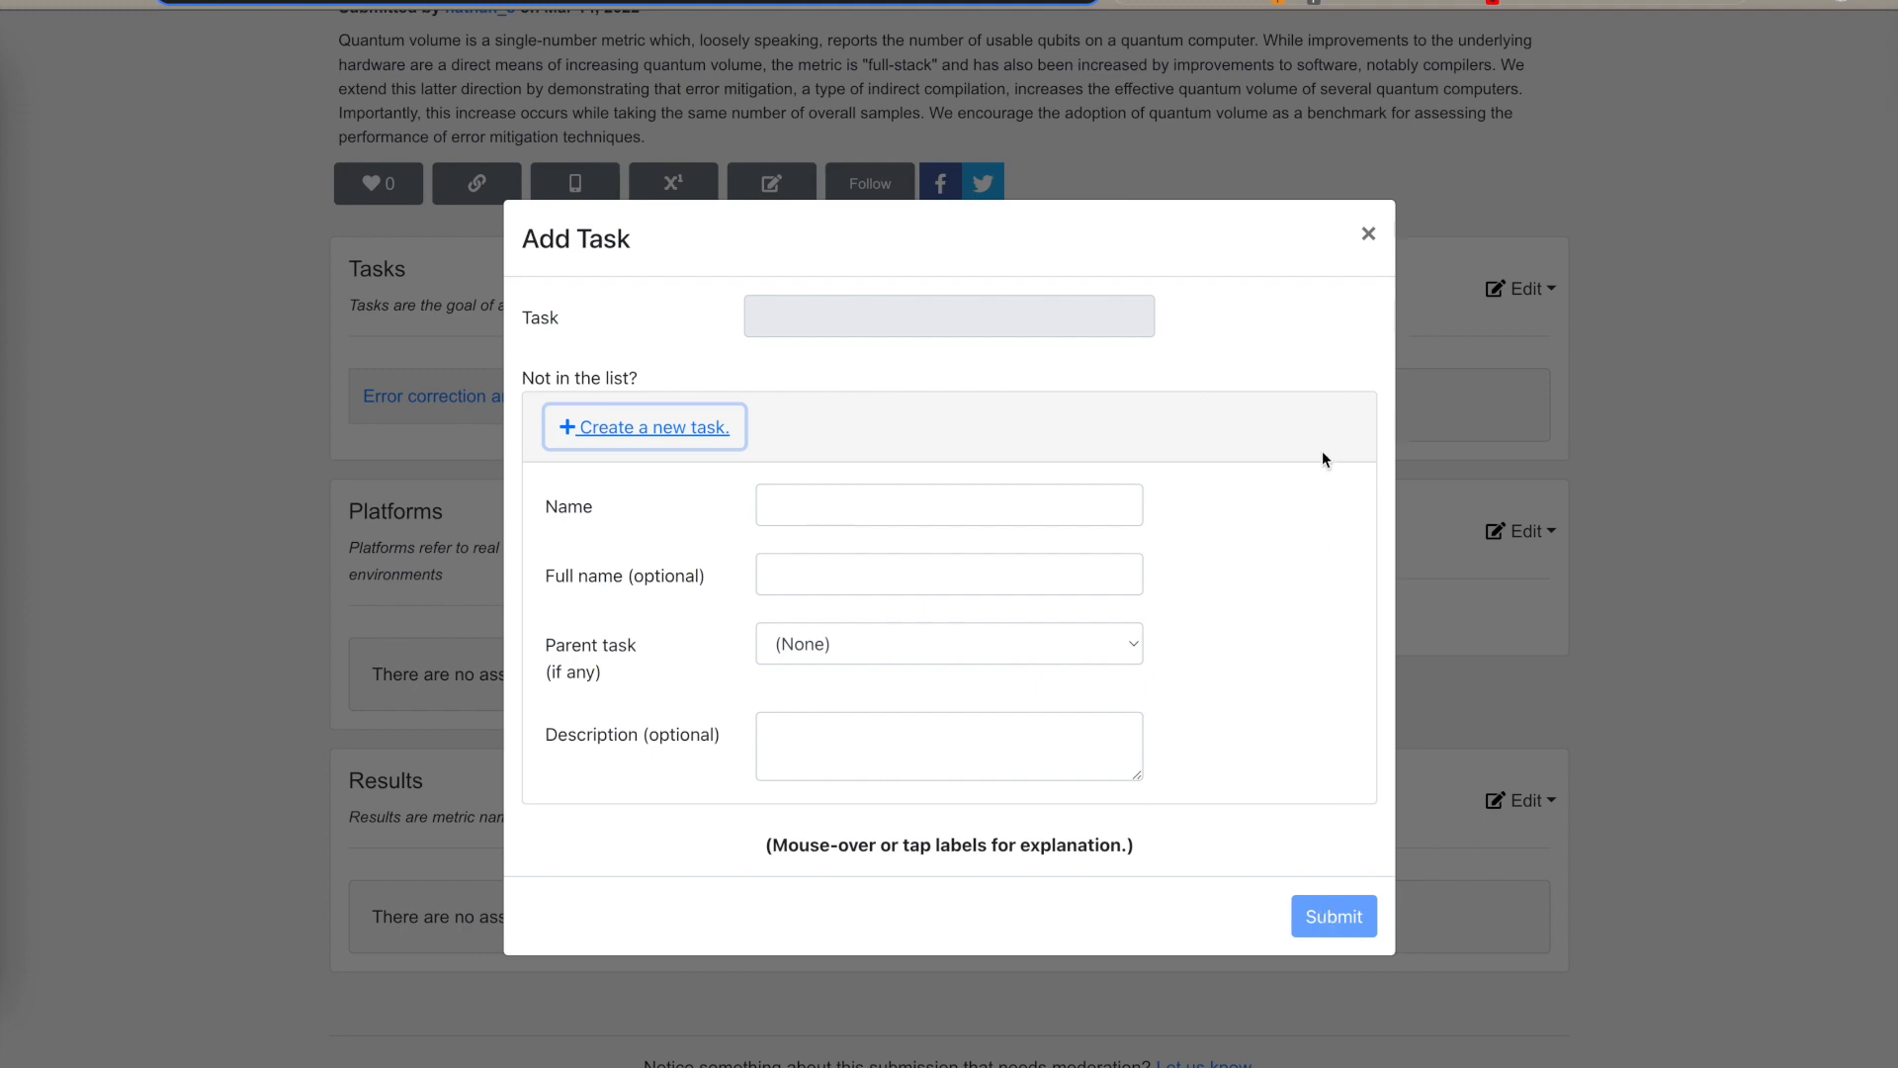
pyautogui.click(1370, 234)
# Consult the method description on the paper's first page and add the existing method "ZNE" to the submission.
pyautogui.scroll(-1, 1333, 285)
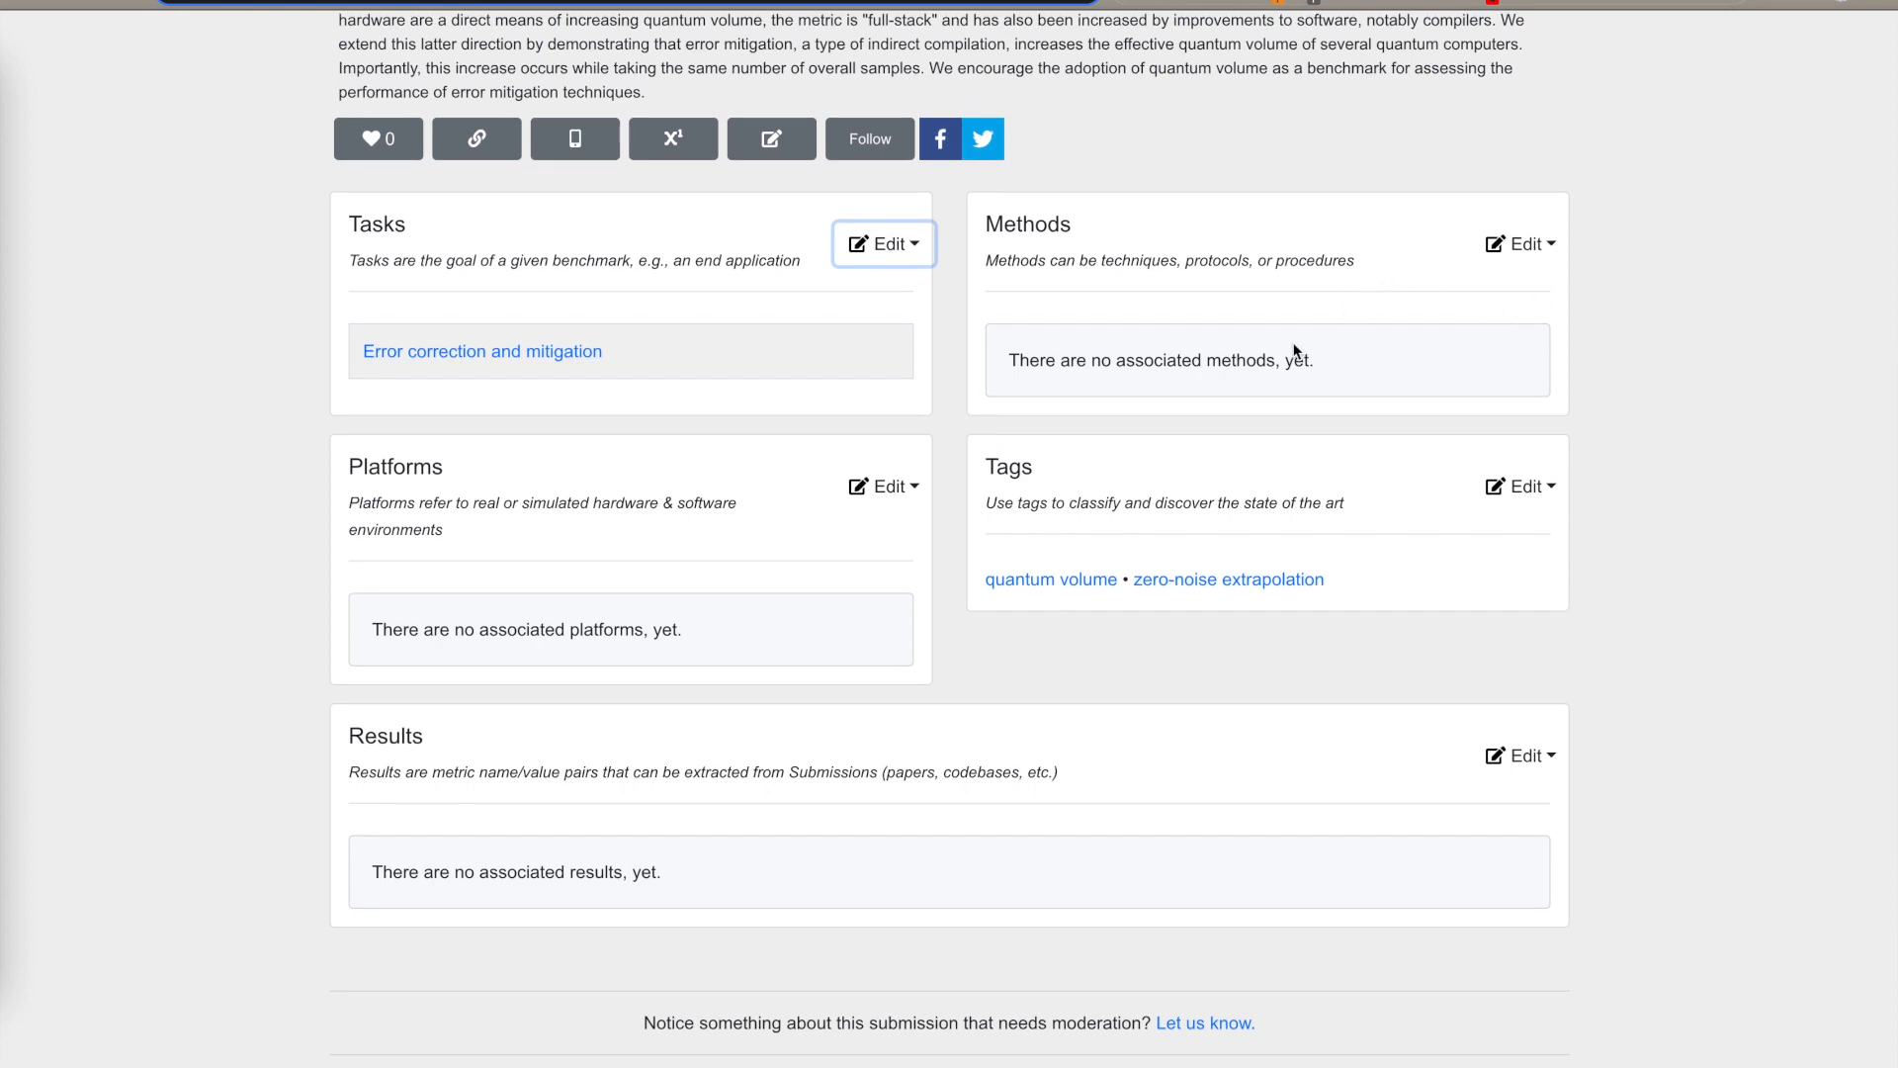
pyautogui.click(713, 2)
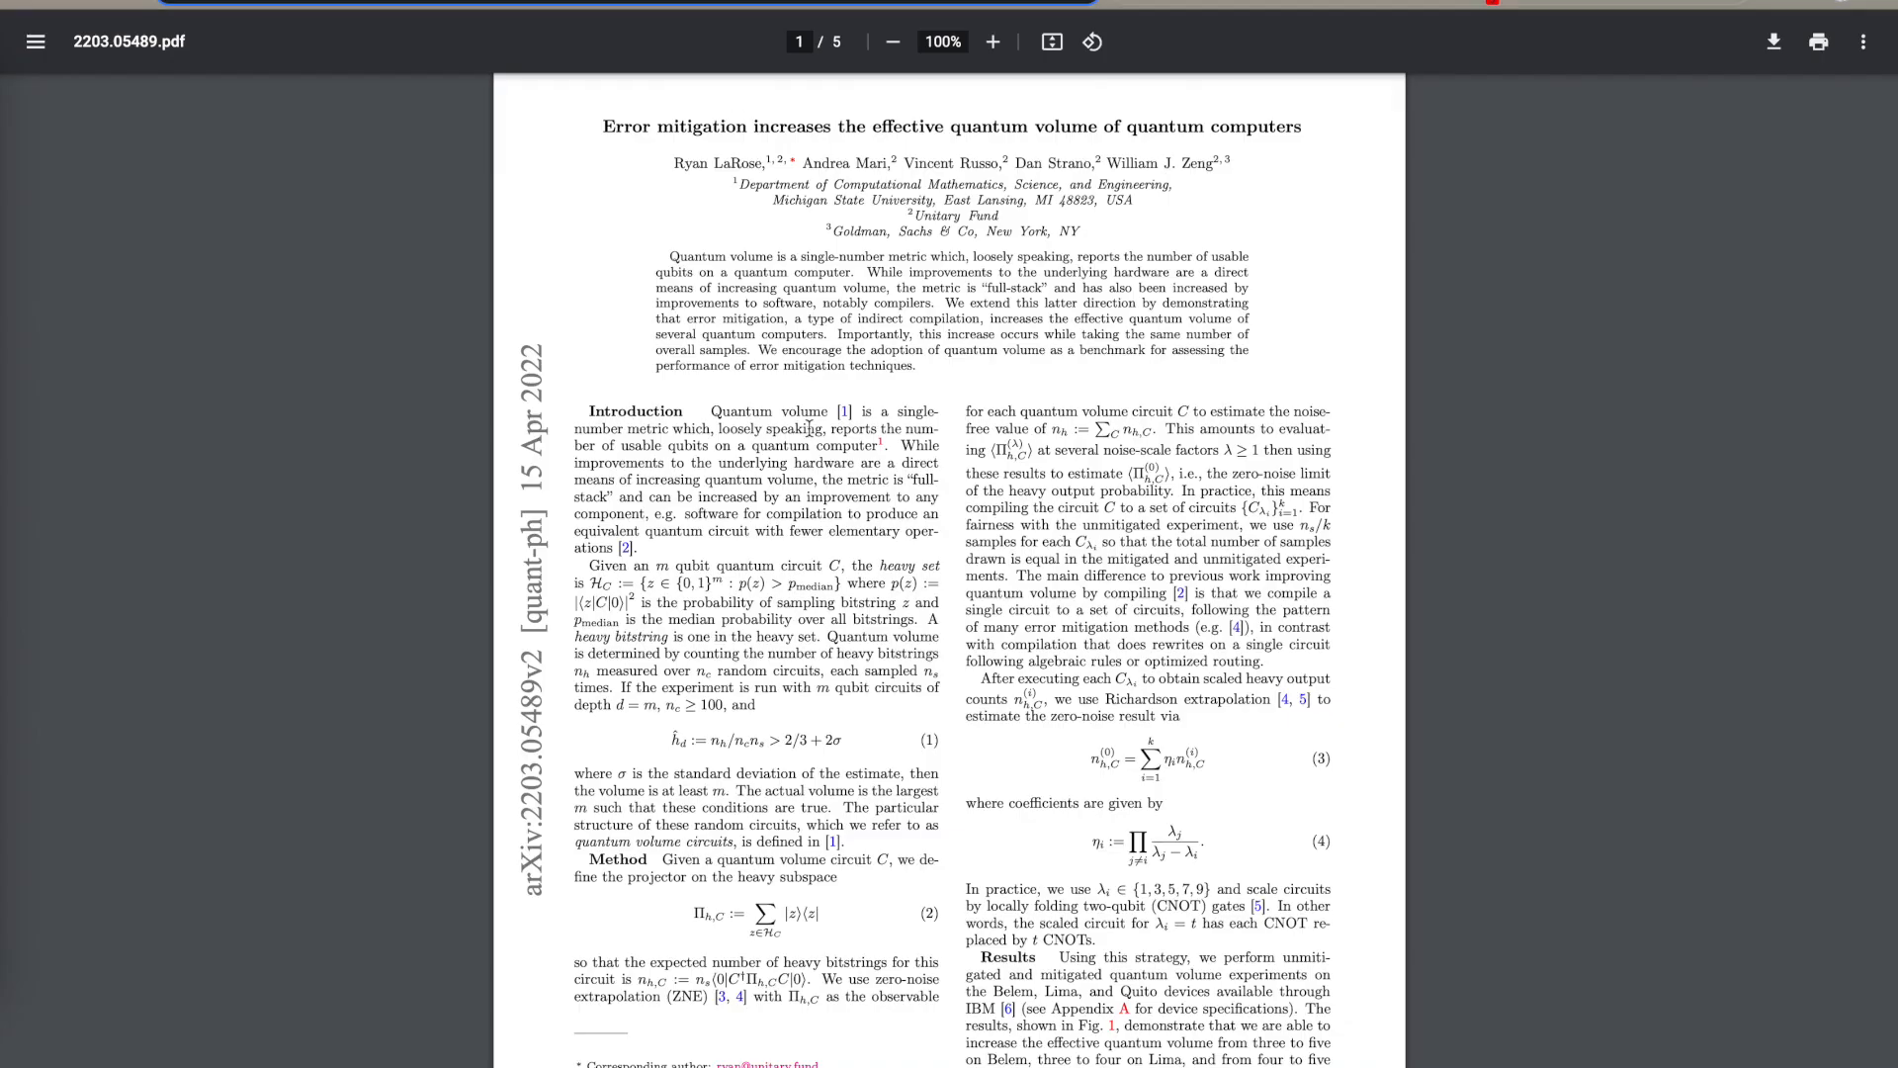
pyautogui.scroll(-3, 809, 427)
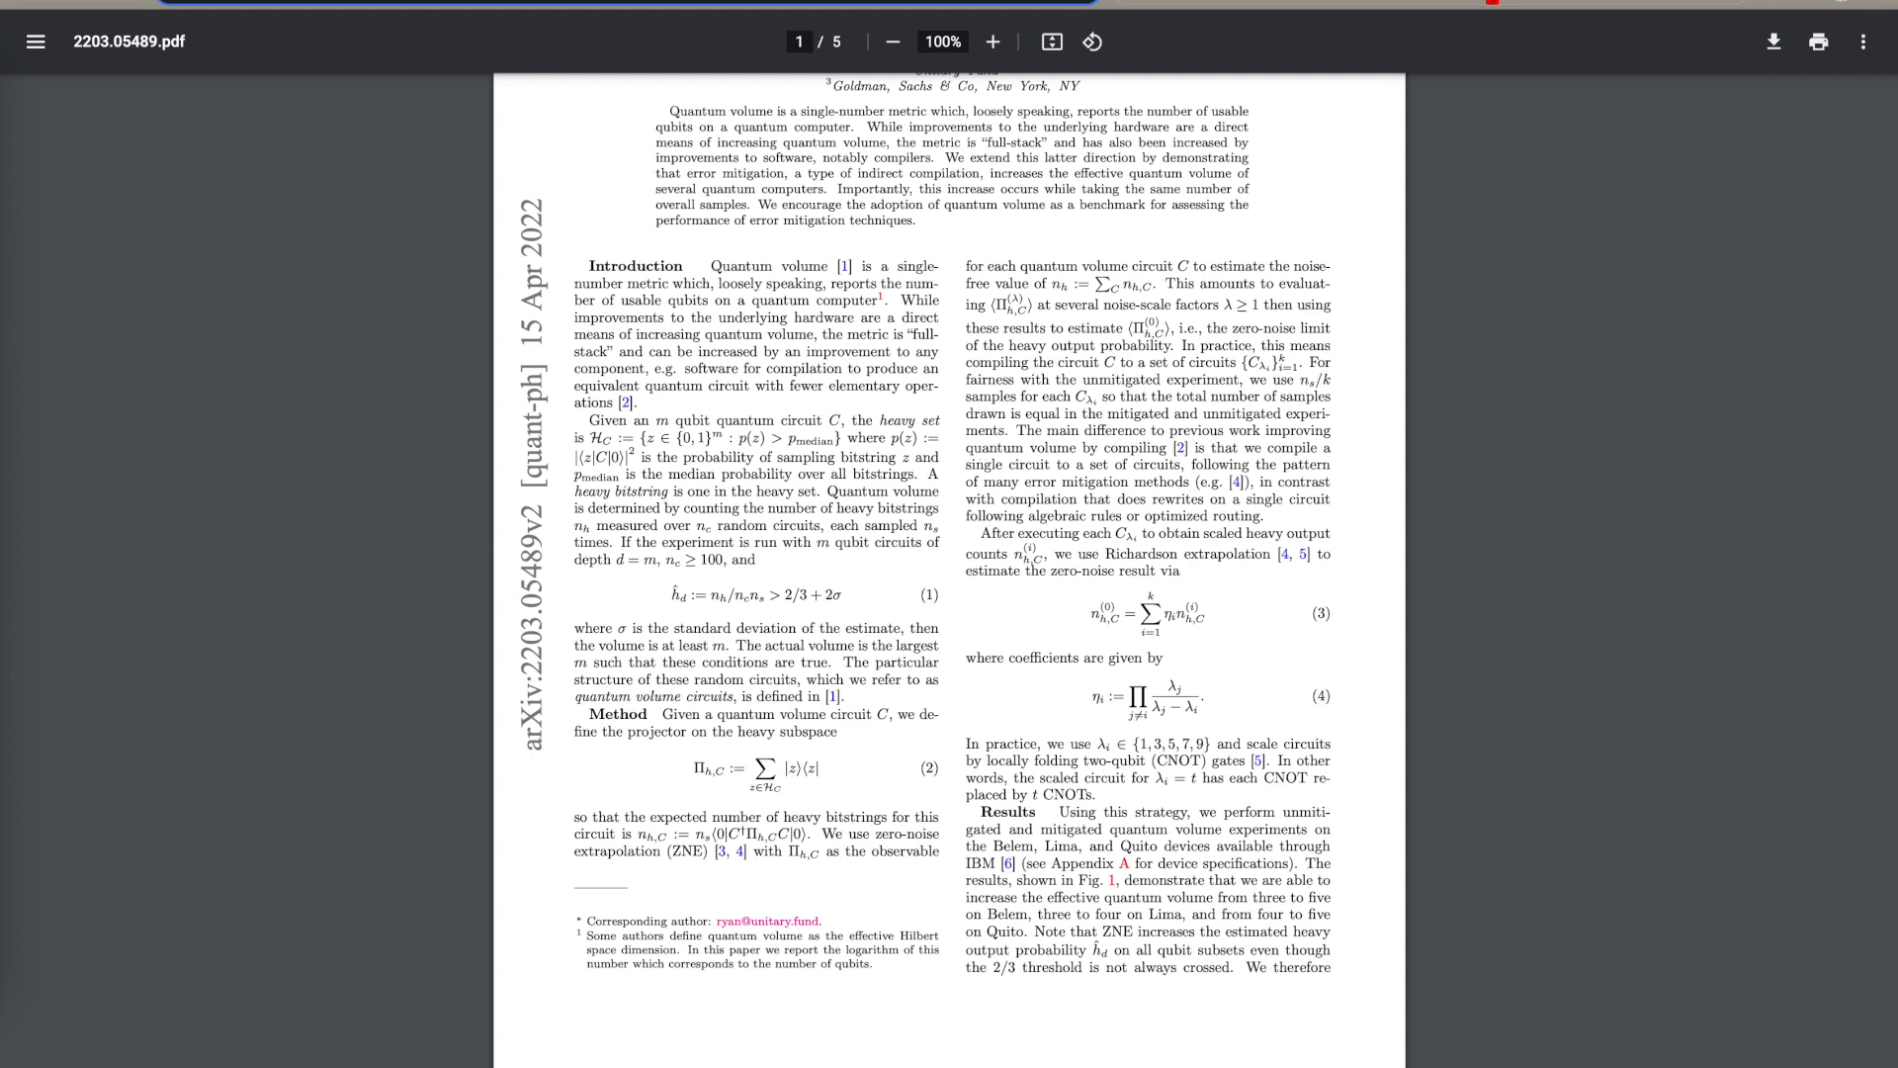
pyautogui.hotkey('ctrl', 'shift', 'Tab')
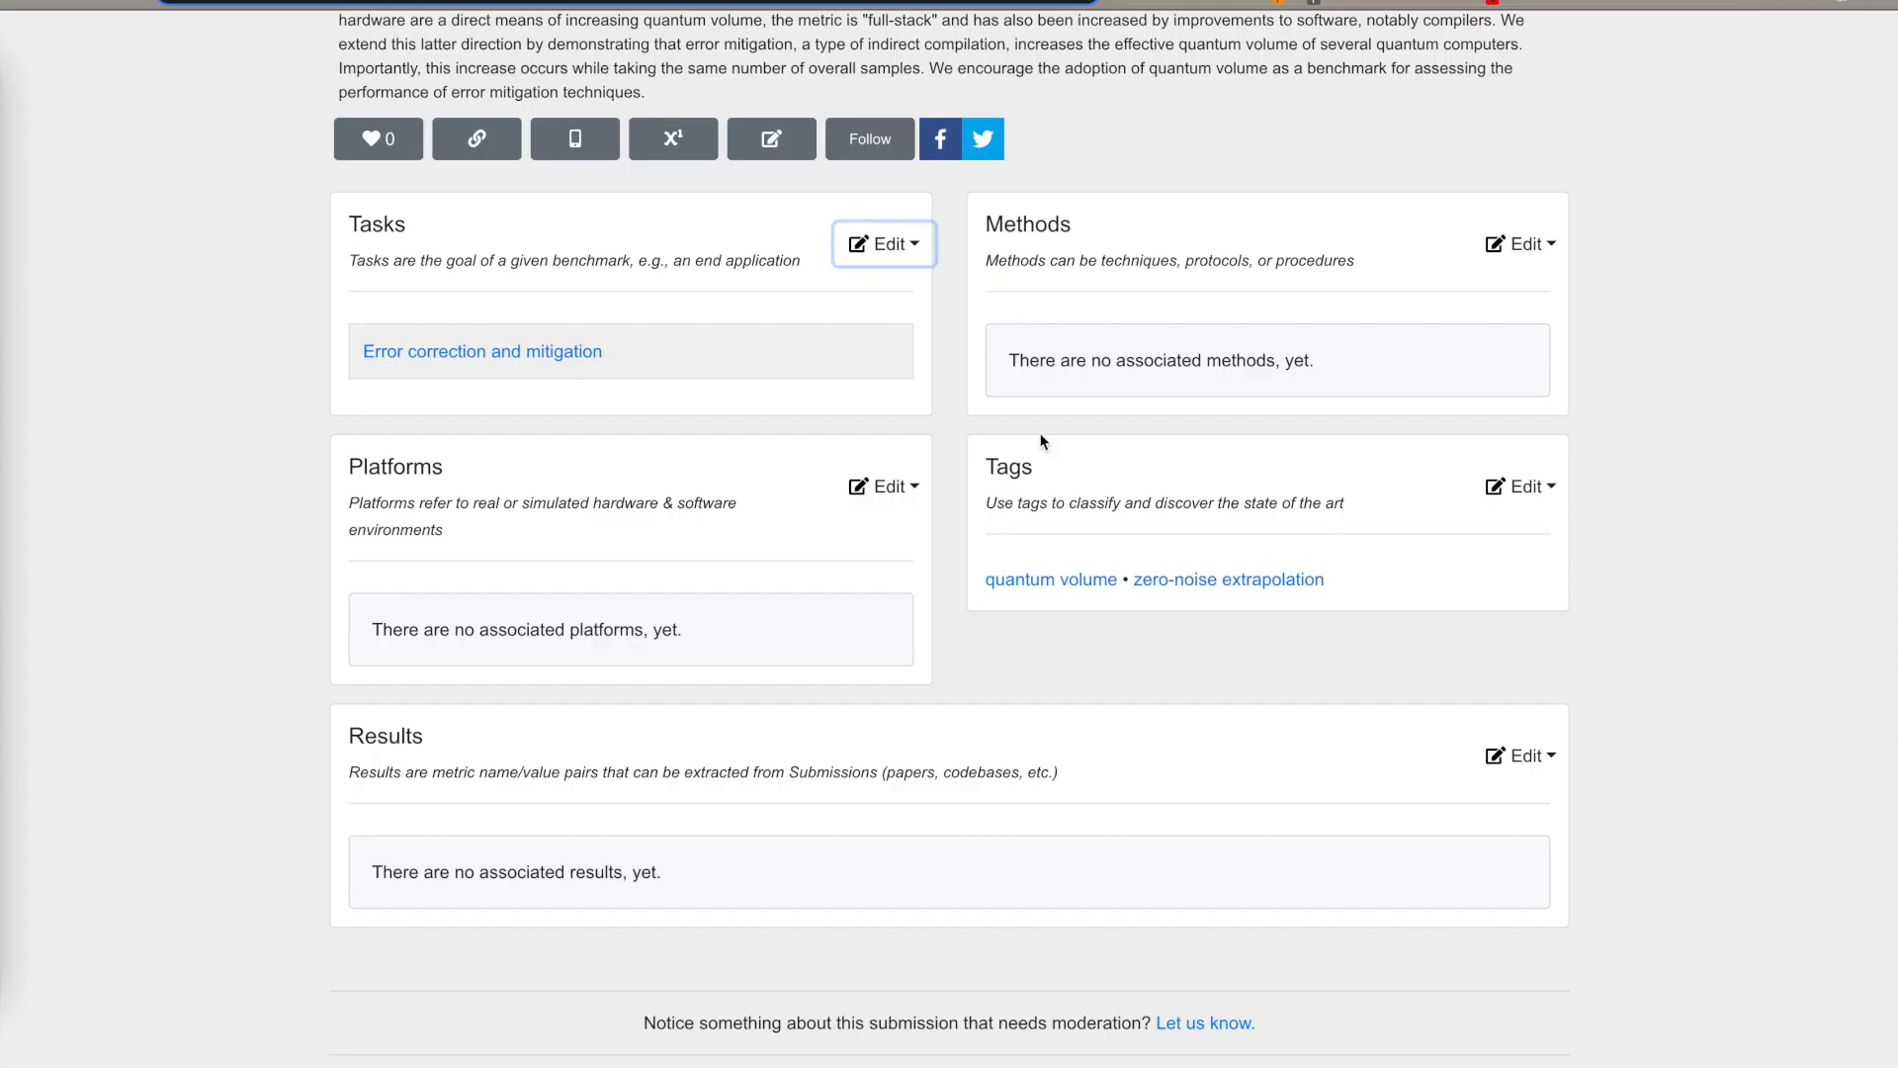
pyautogui.click(1538, 257)
pyautogui.click(1530, 295)
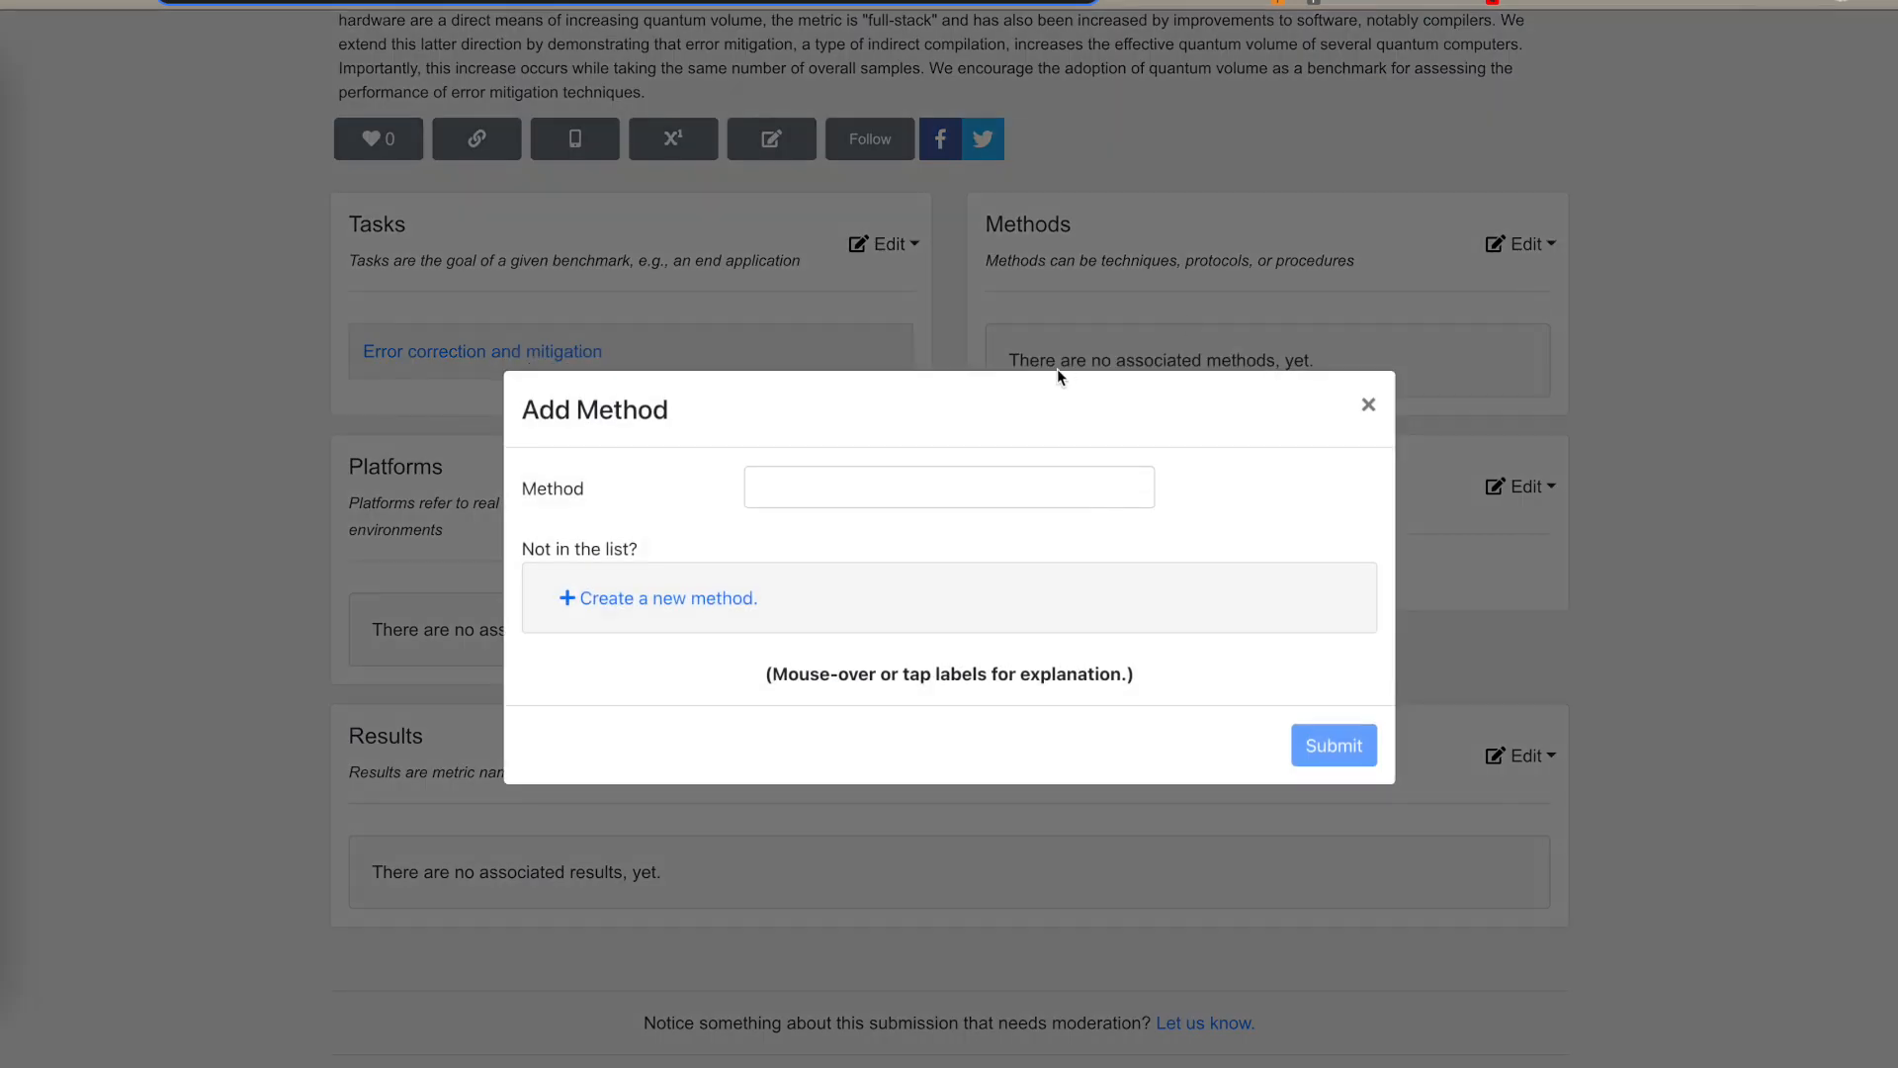
pyautogui.click(871, 492)
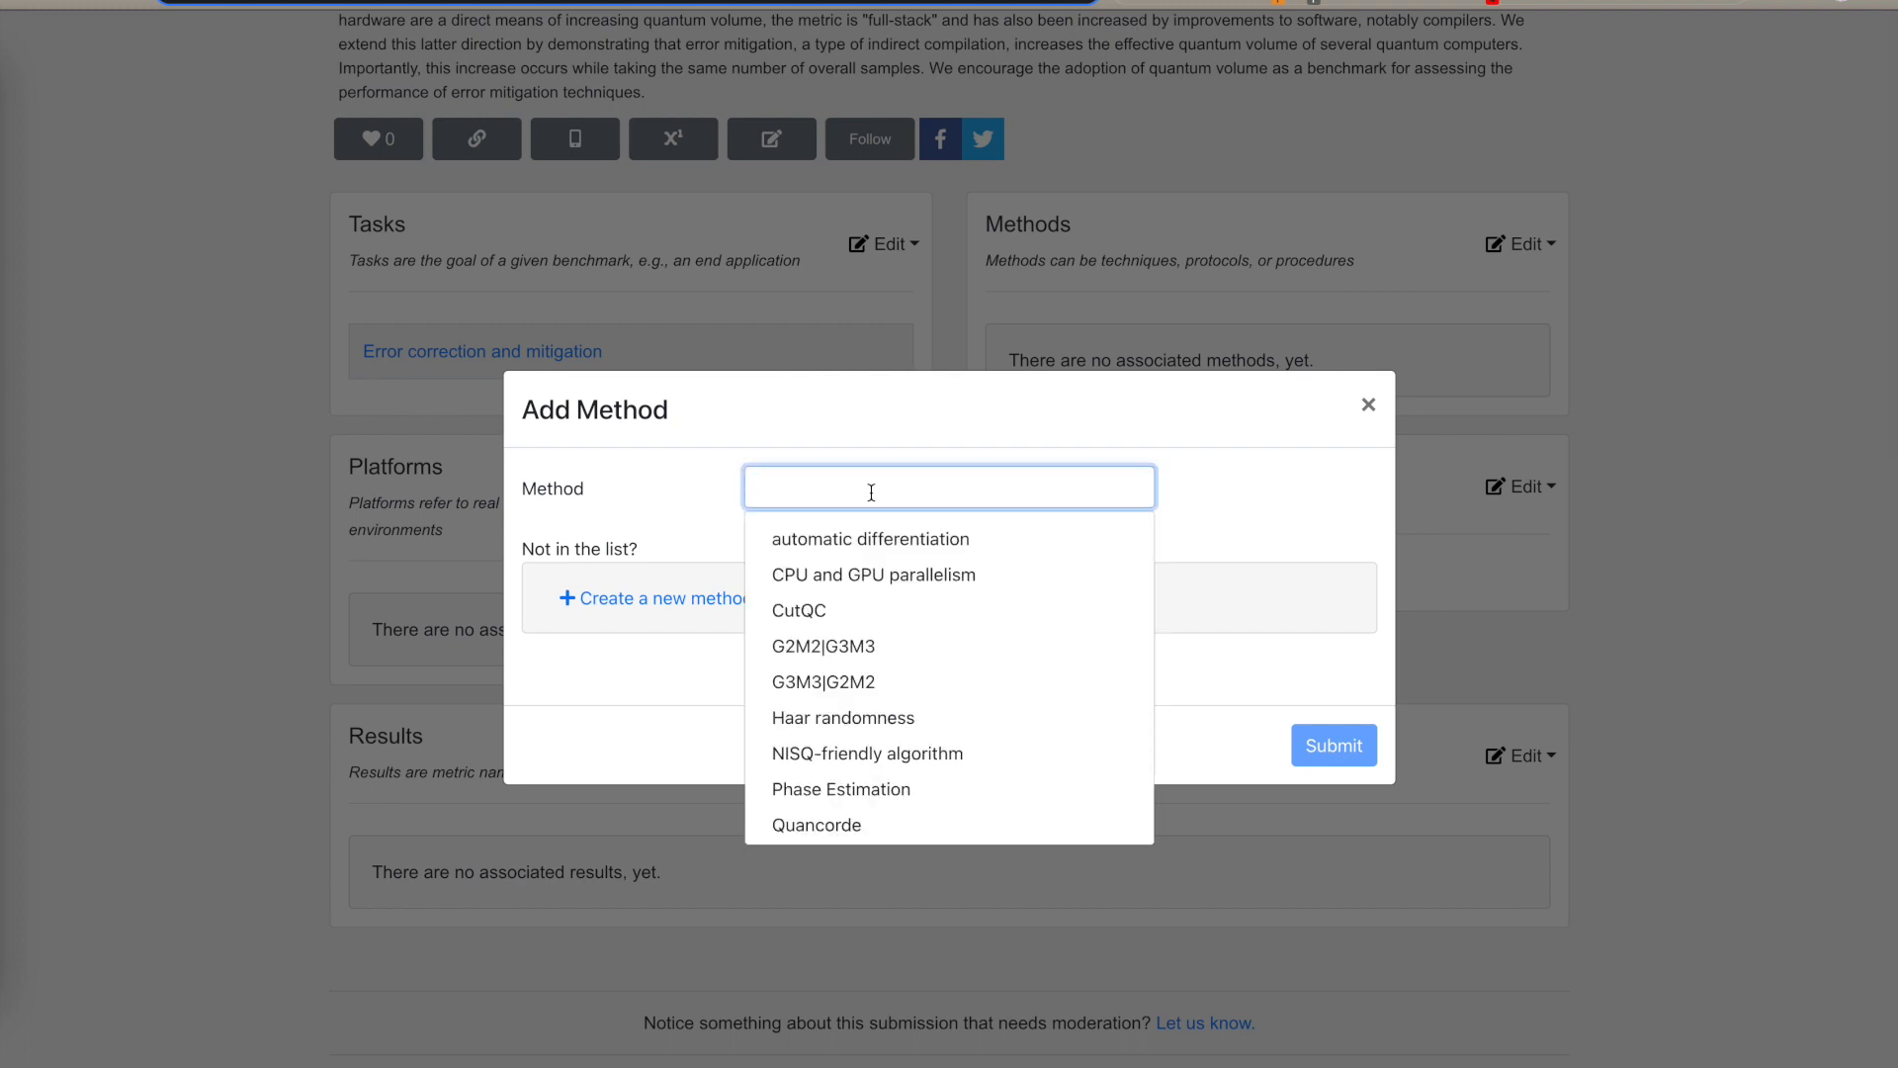
pyautogui.write('zne')
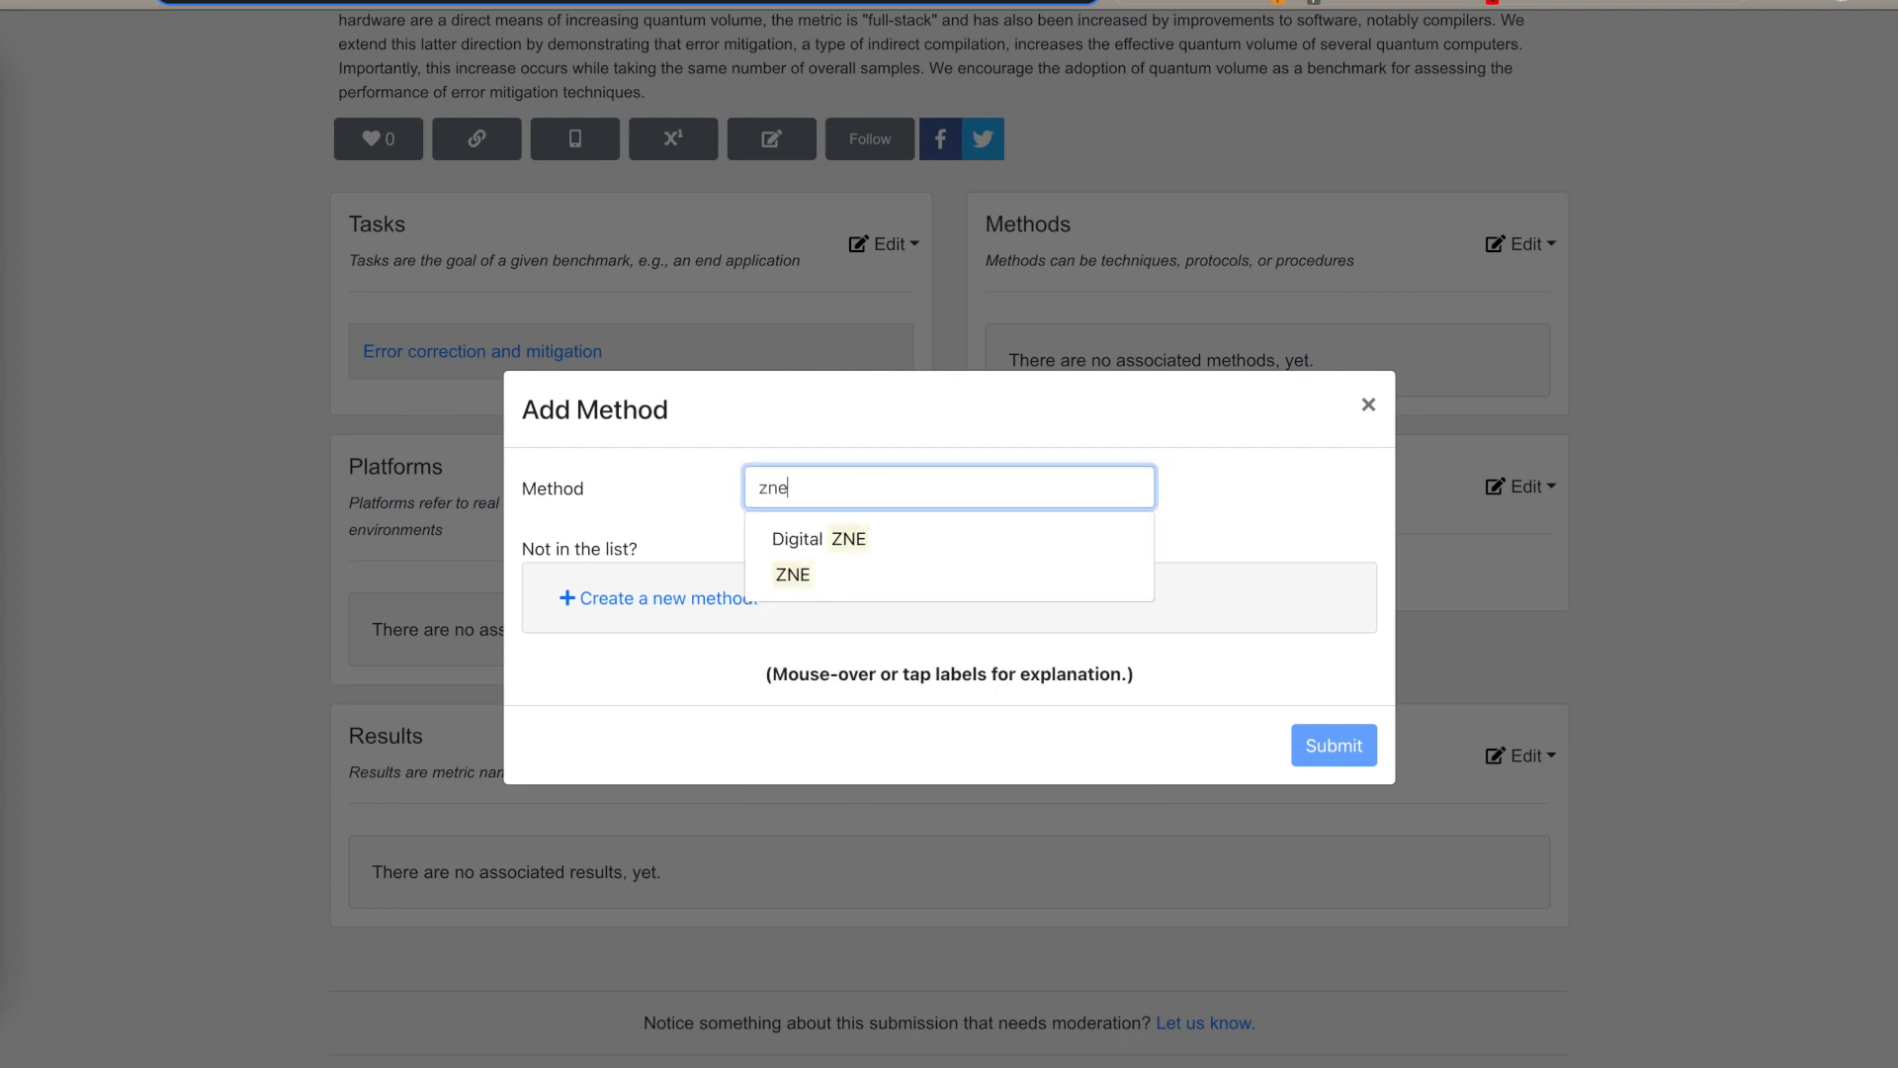
pyautogui.click(885, 583)
pyautogui.click(1345, 757)
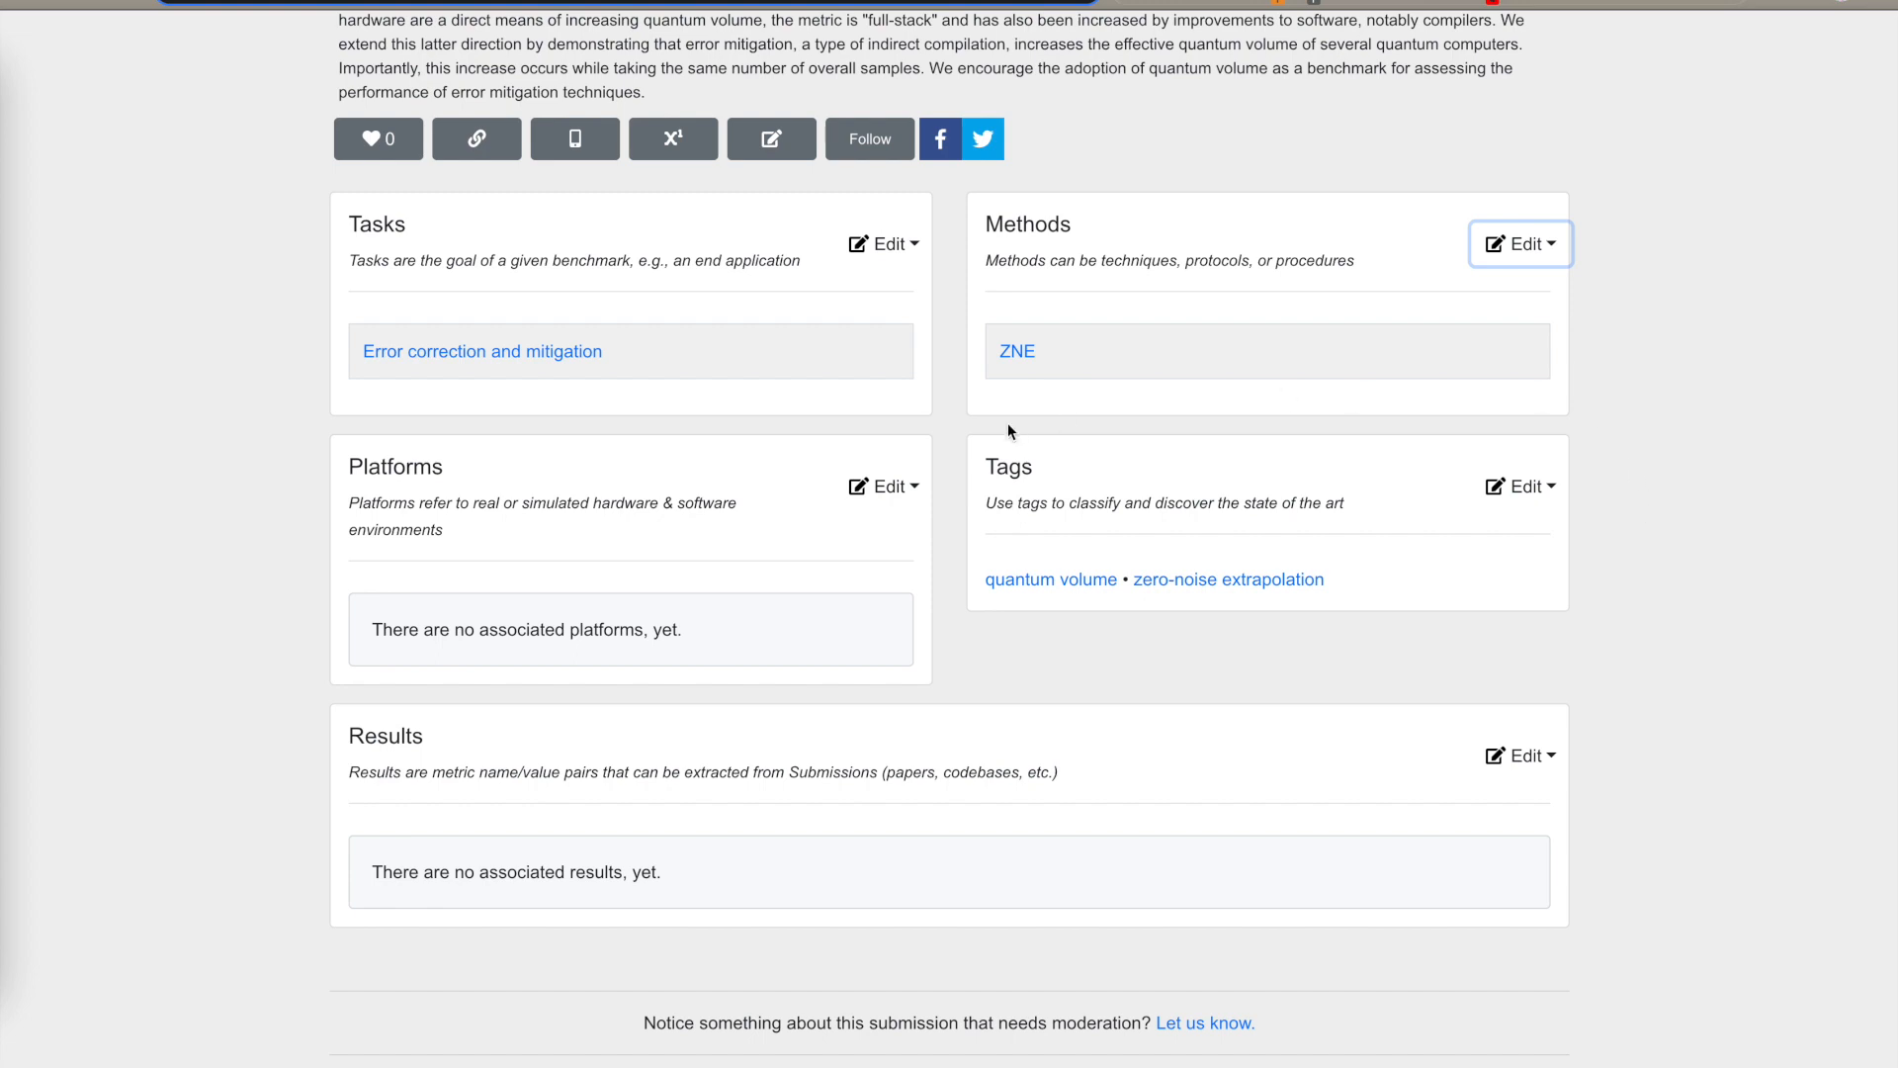
# Examine Figure 1 and the device names in its caption on the paper's second page, and return to the submission page.
pyautogui.scroll(-2, 1006, 423)
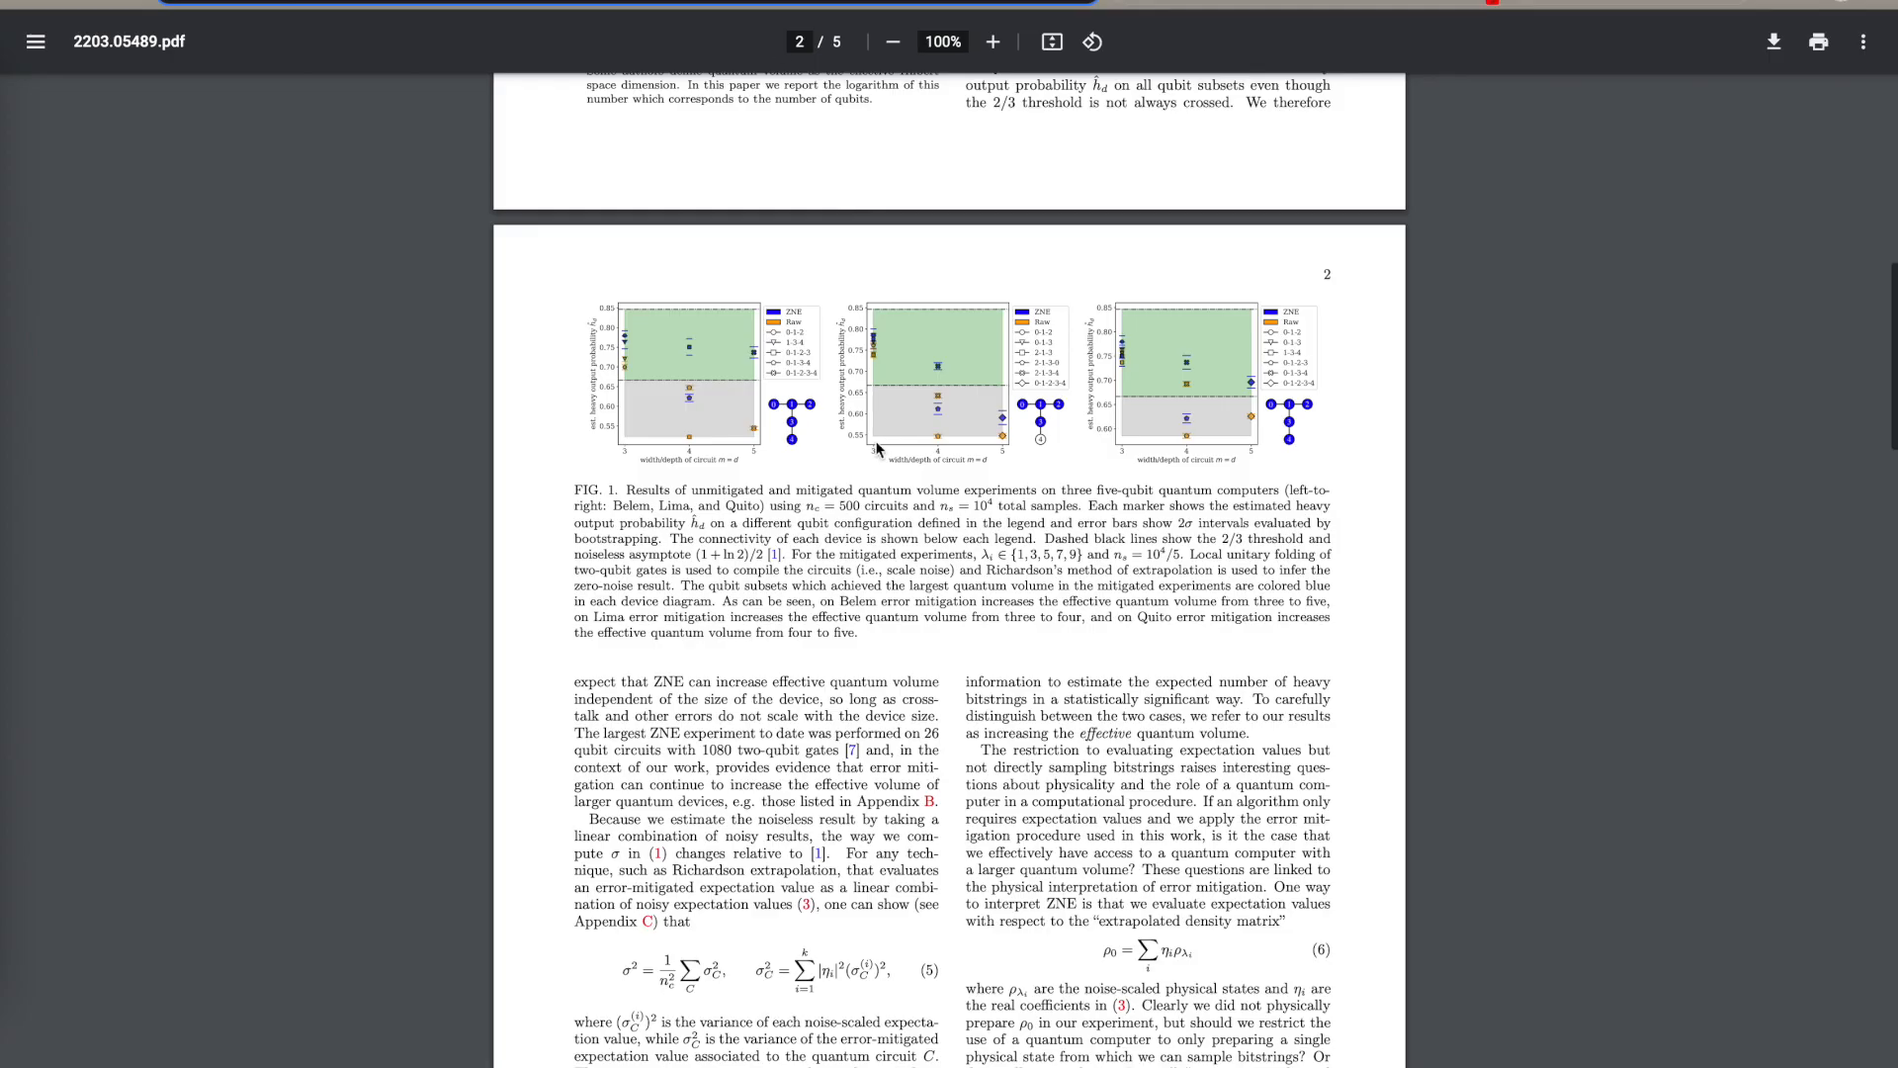
pyautogui.scroll(3, 868, 625)
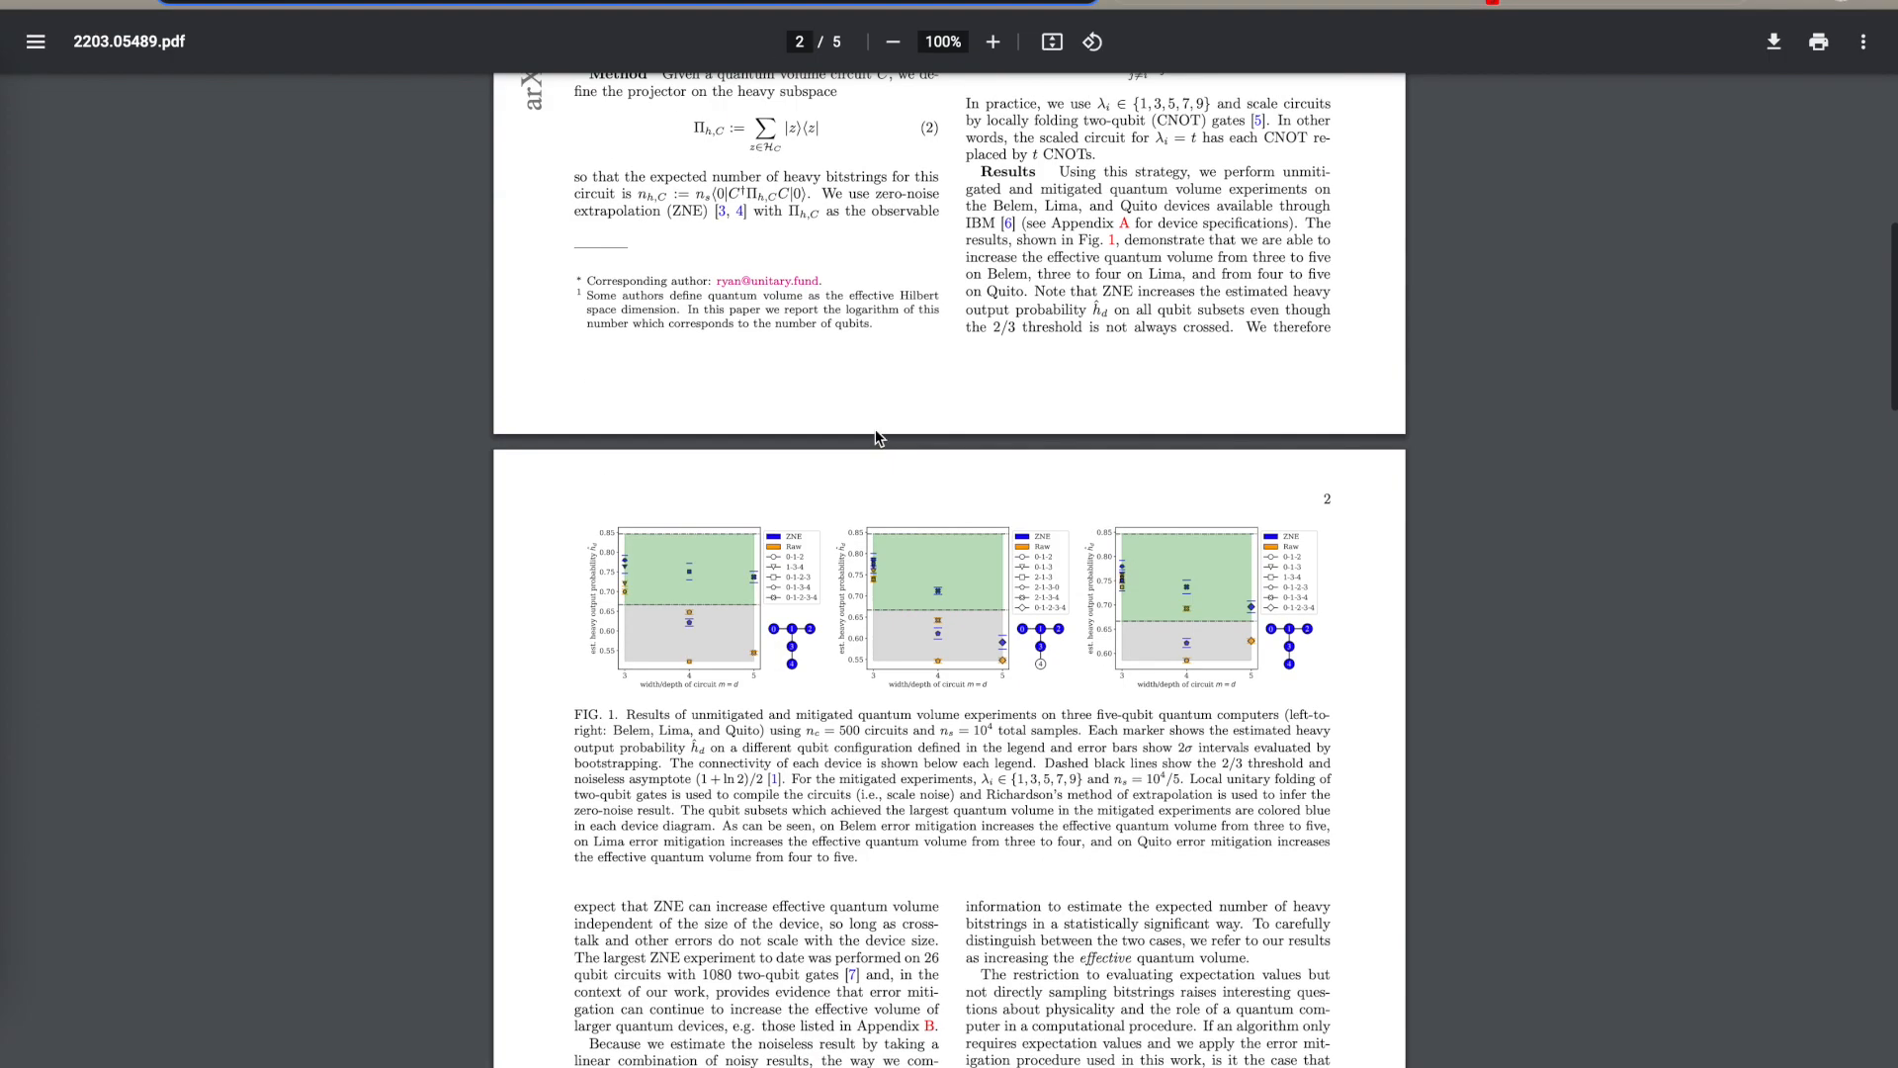
pyautogui.scroll(-2, 868, 624)
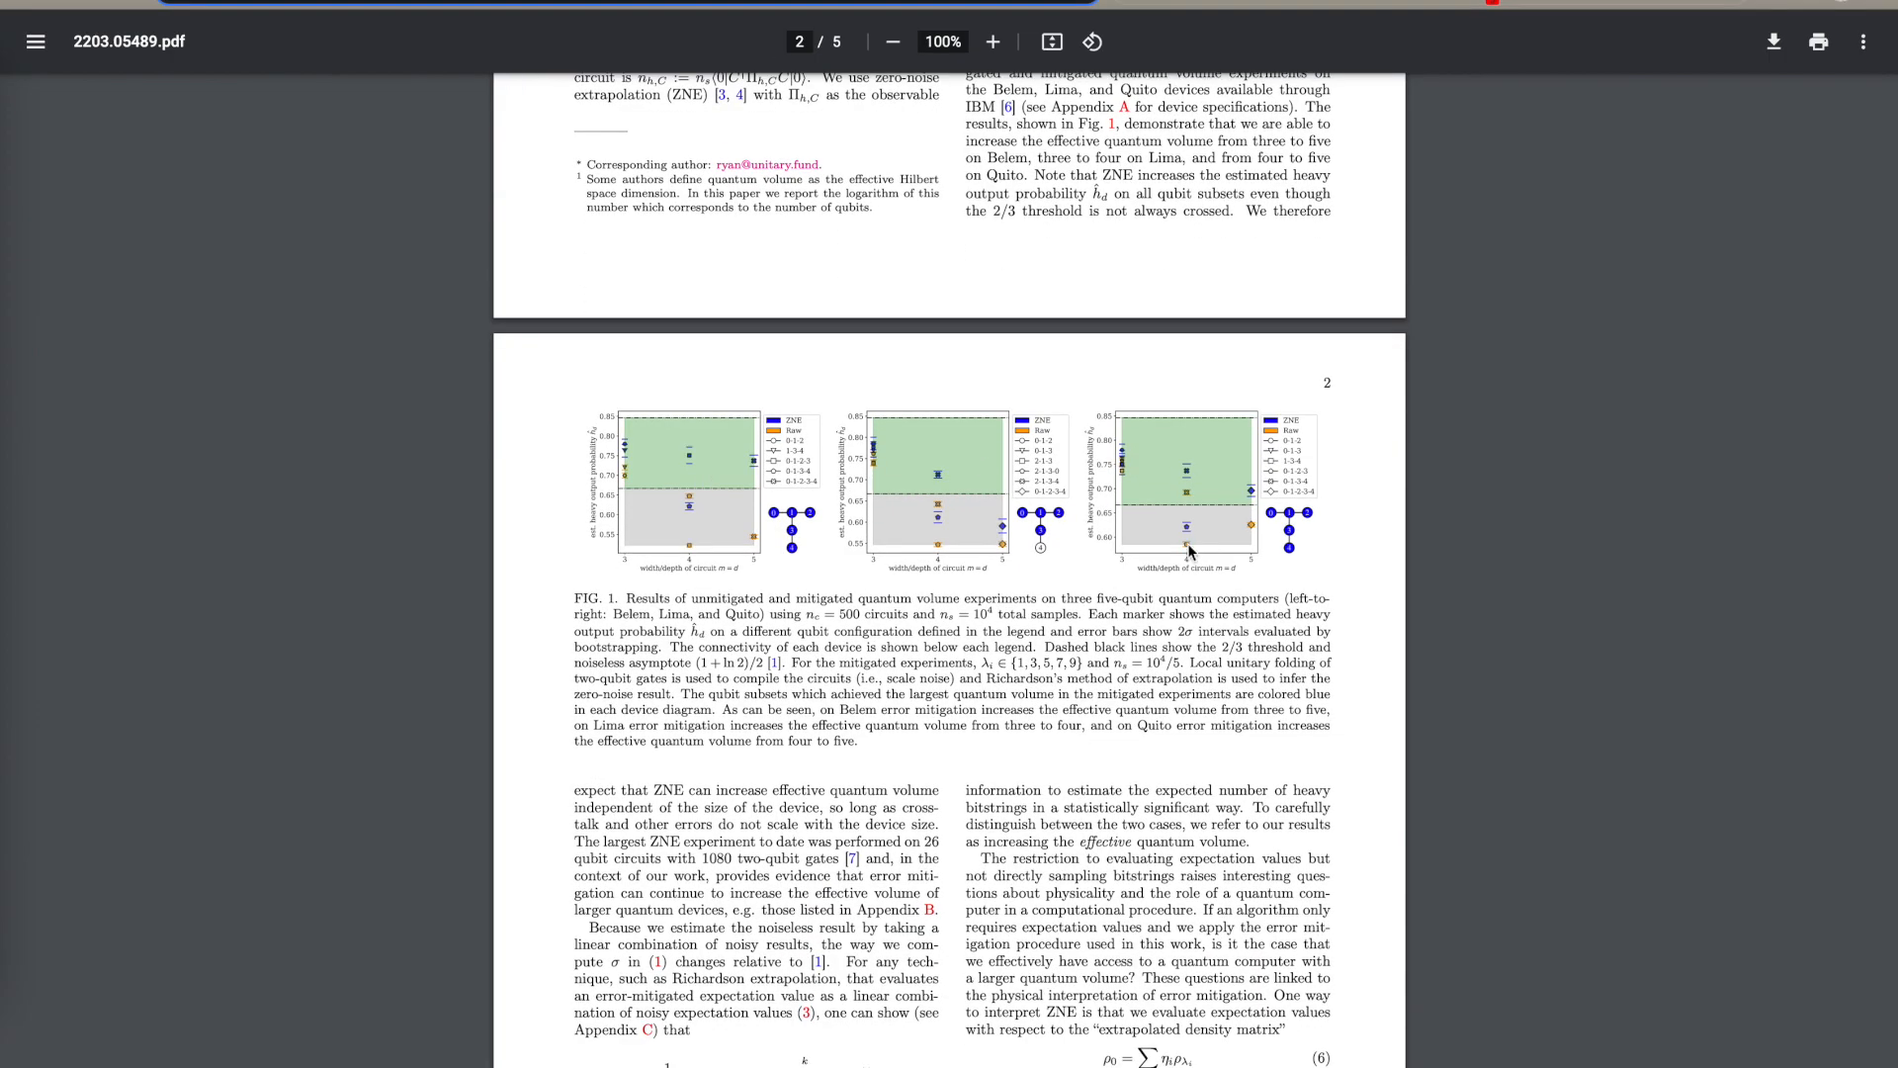
pyautogui.scroll(-3, 1189, 551)
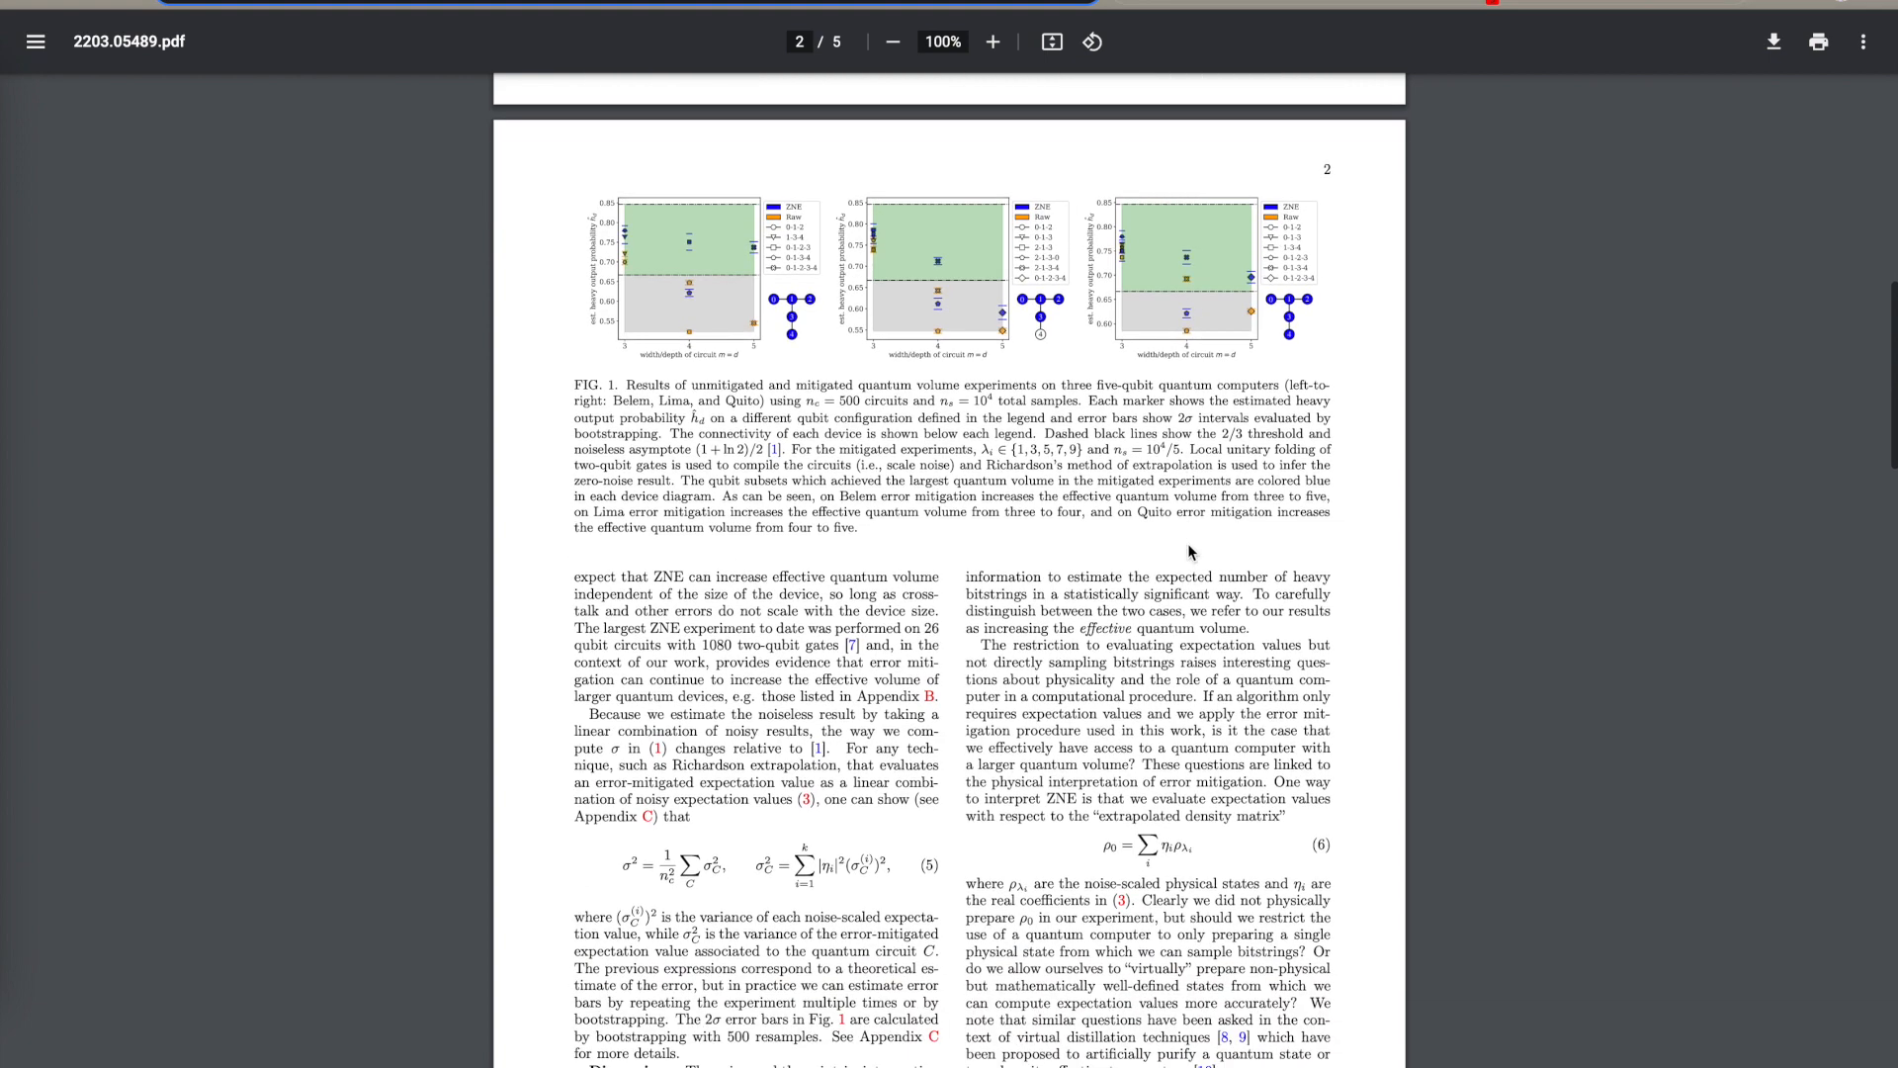
pyautogui.doubleClick(631, 400)
pyautogui.doubleClick(676, 400)
pyautogui.doubleClick(742, 400)
pyautogui.click(822, 562)
pyautogui.hotkey('ctrl', 'shift', 'Tab')
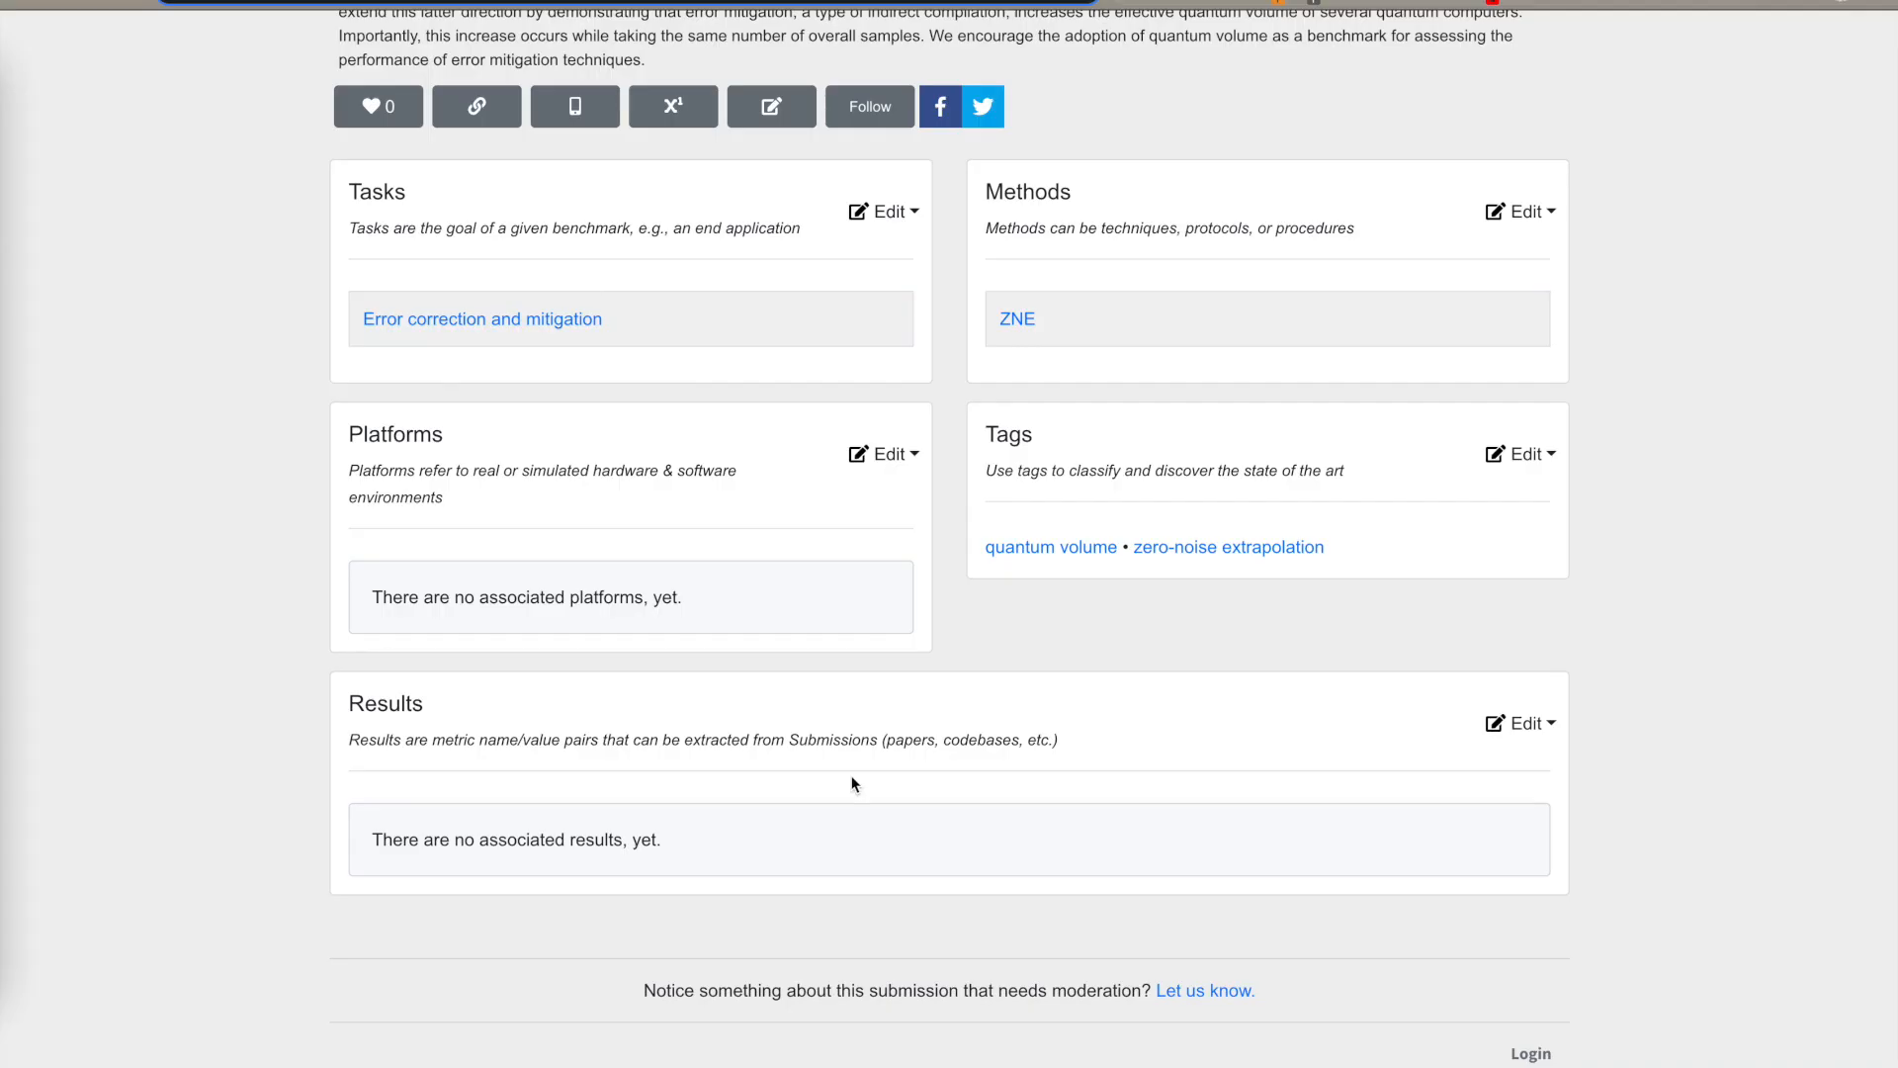
# Search the existing platforms for "ibmq", browse the suggested devices, and close the dialog without adding a platform.
pyautogui.click(879, 457)
pyautogui.click(883, 499)
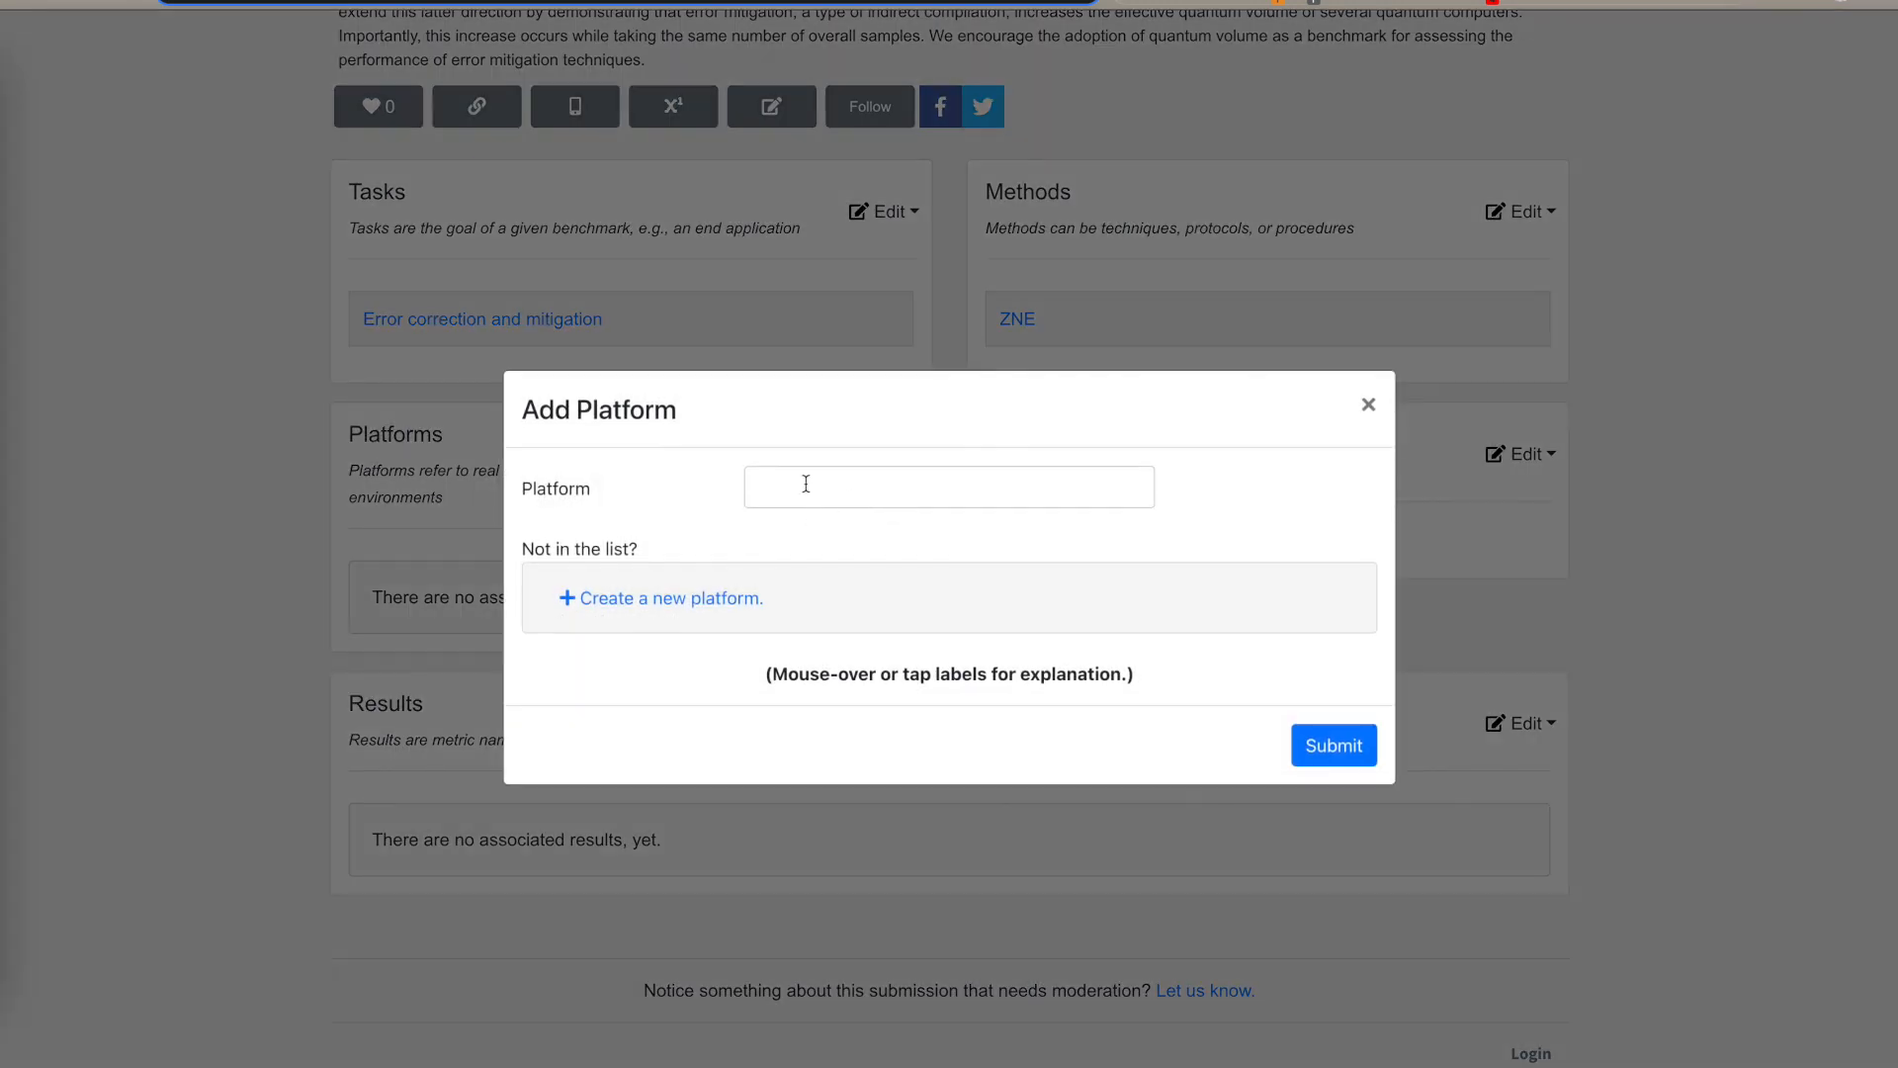
pyautogui.click(806, 483)
pyautogui.write('ibmq')
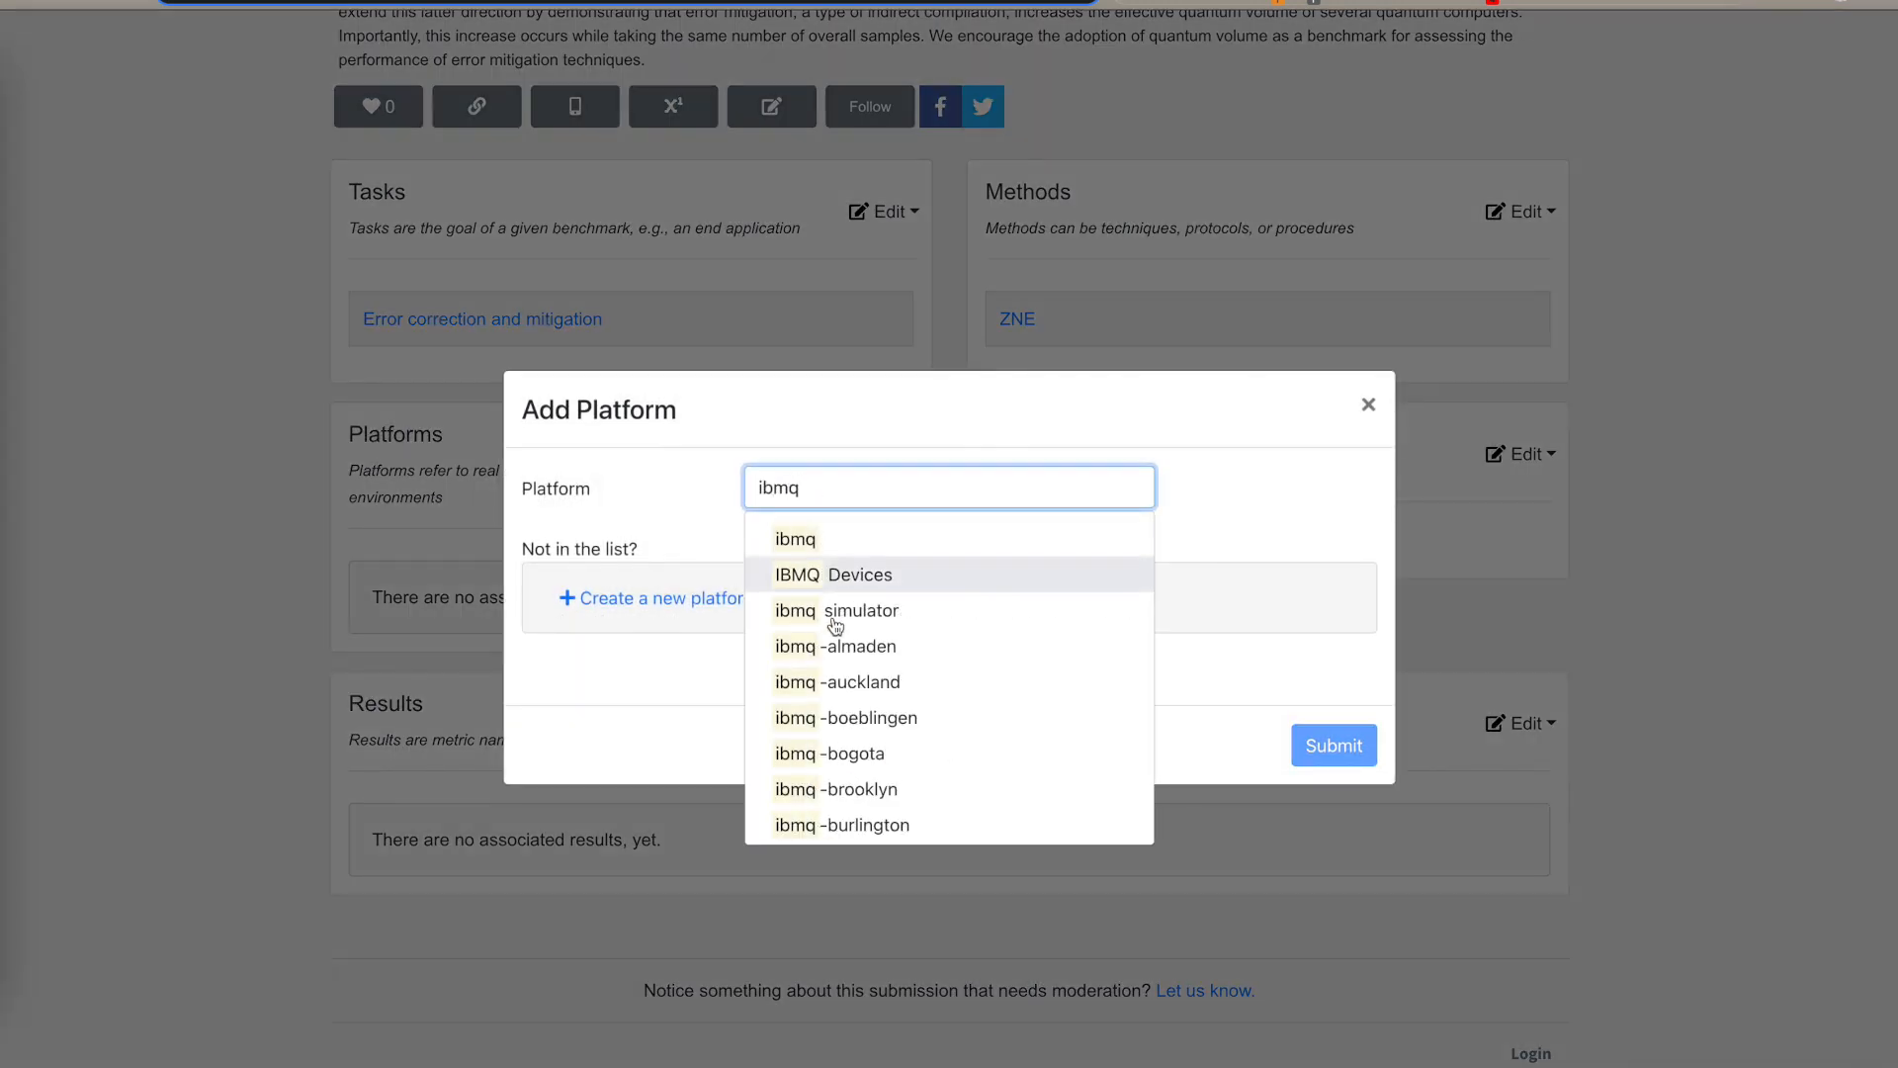
pyautogui.scroll(-4, 835, 625)
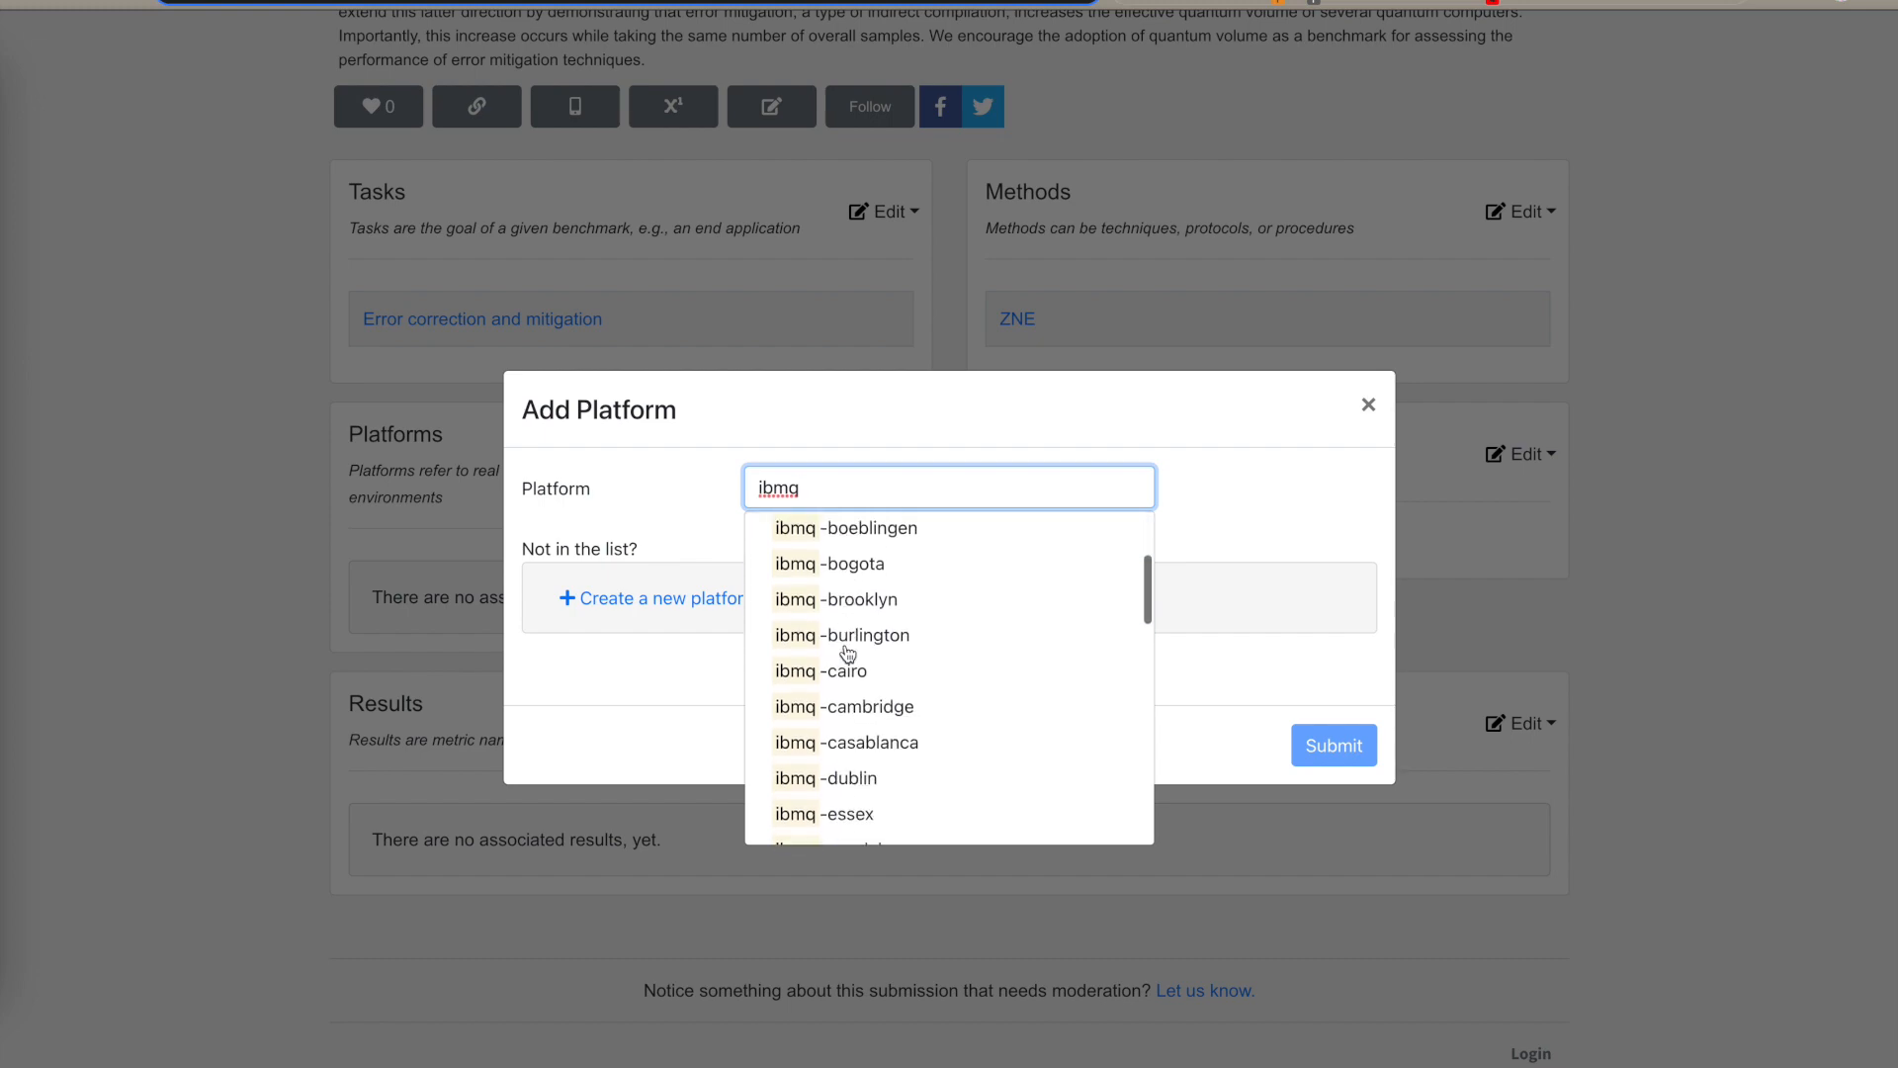
pyautogui.scroll(2, 850, 633)
pyautogui.scroll(-4, 860, 623)
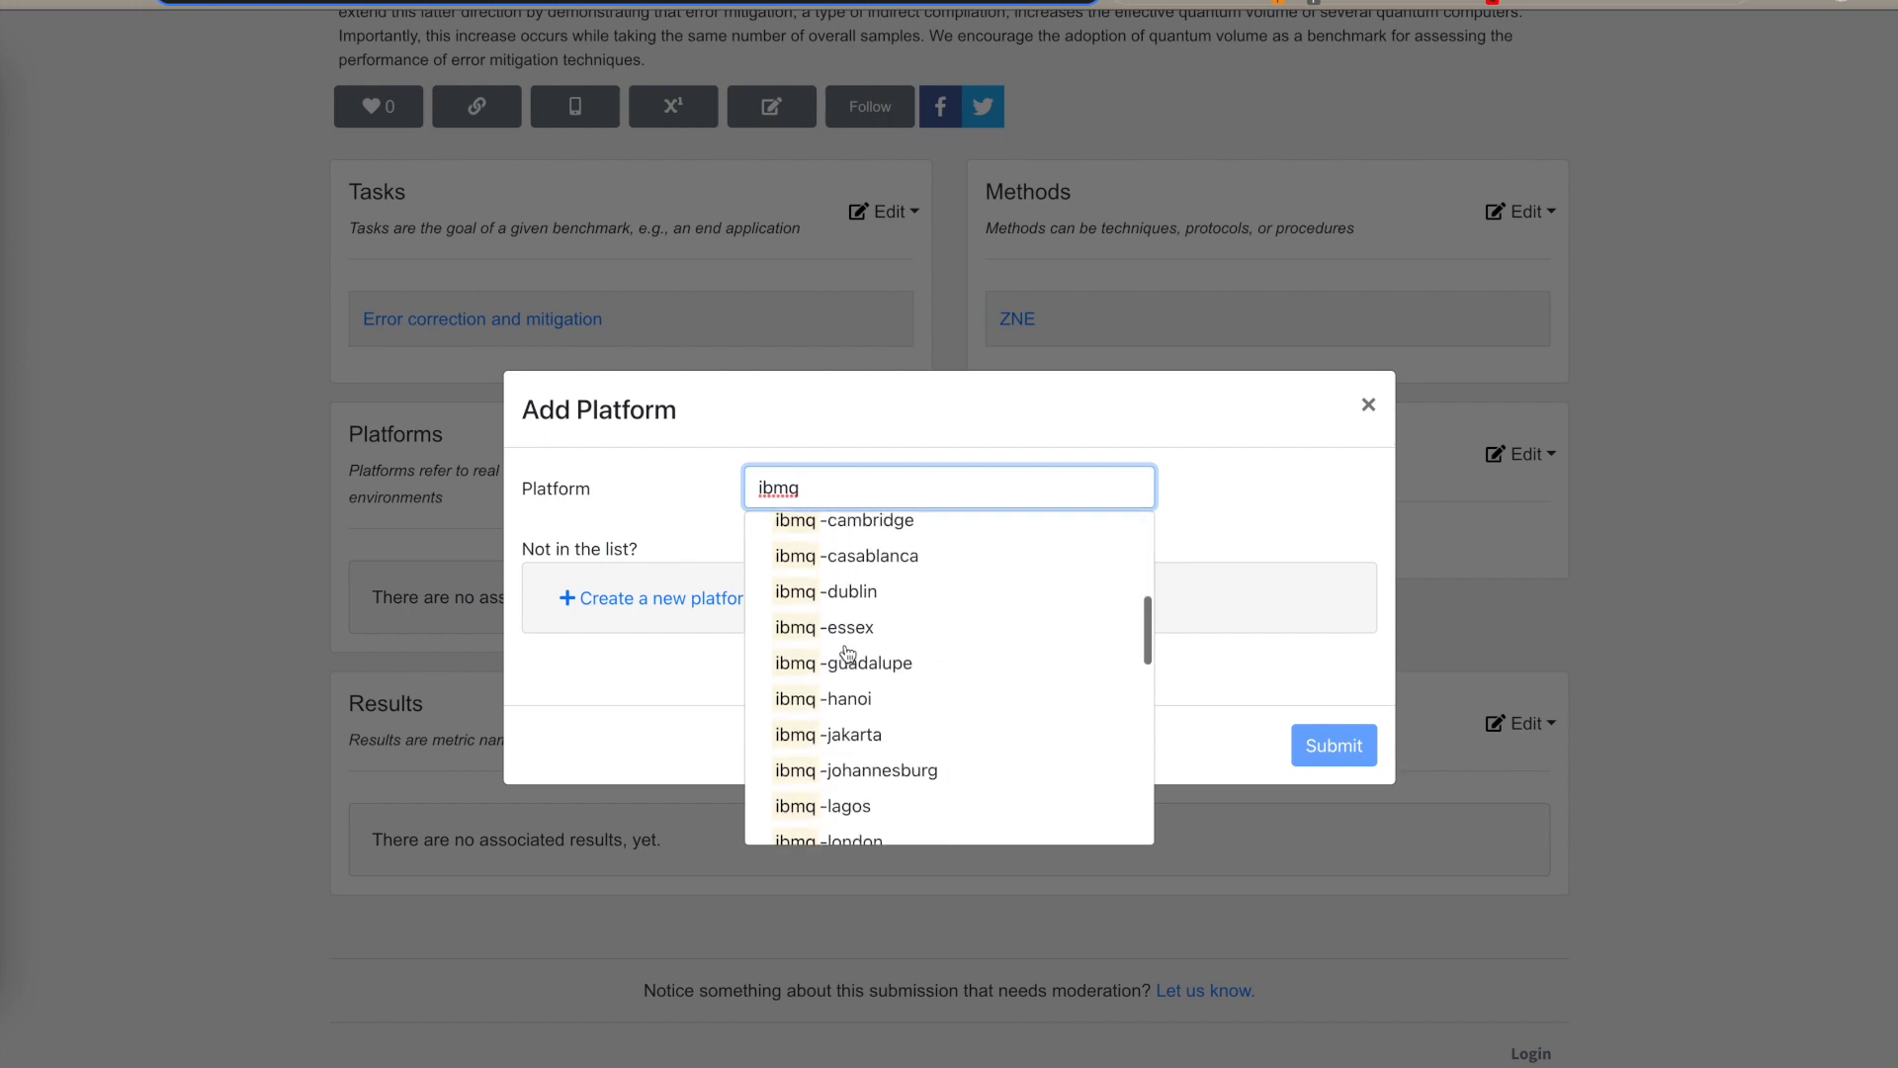
pyautogui.click(1368, 405)
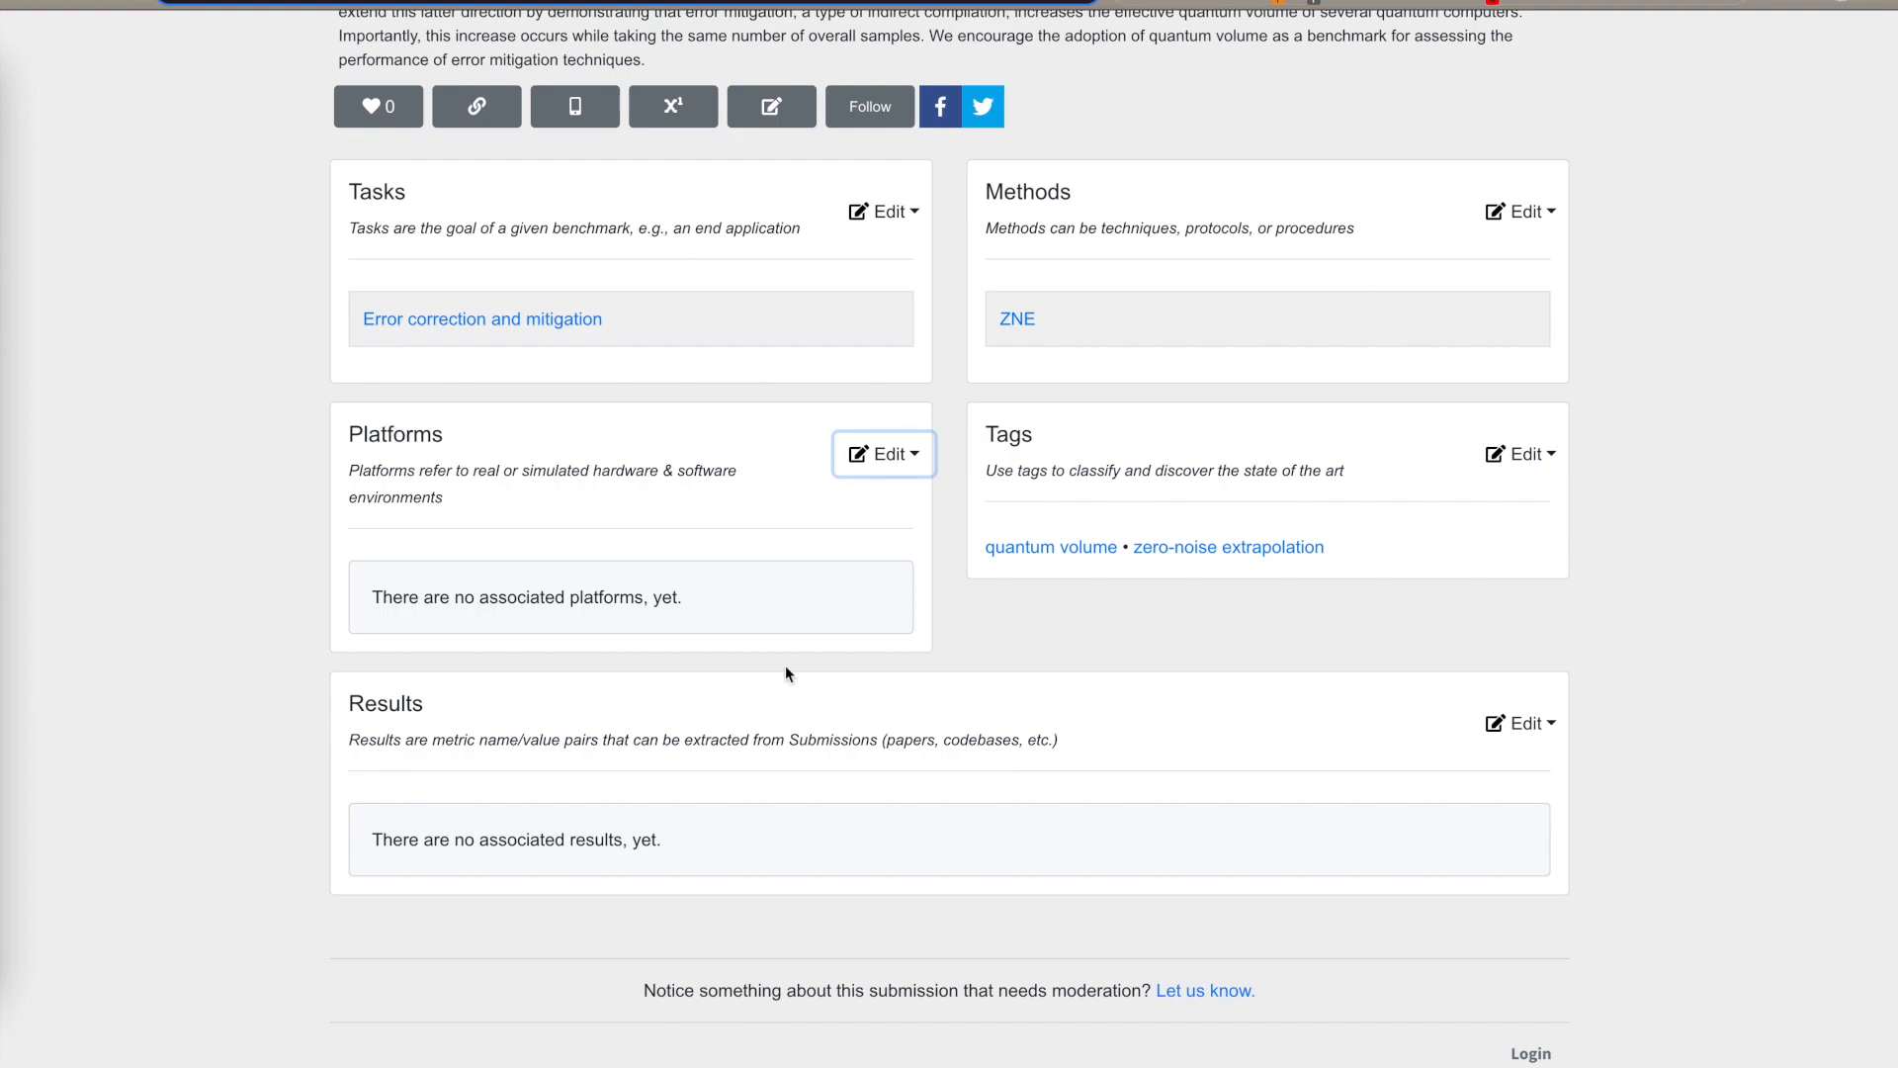
pyautogui.scroll(8, 1484, 300)
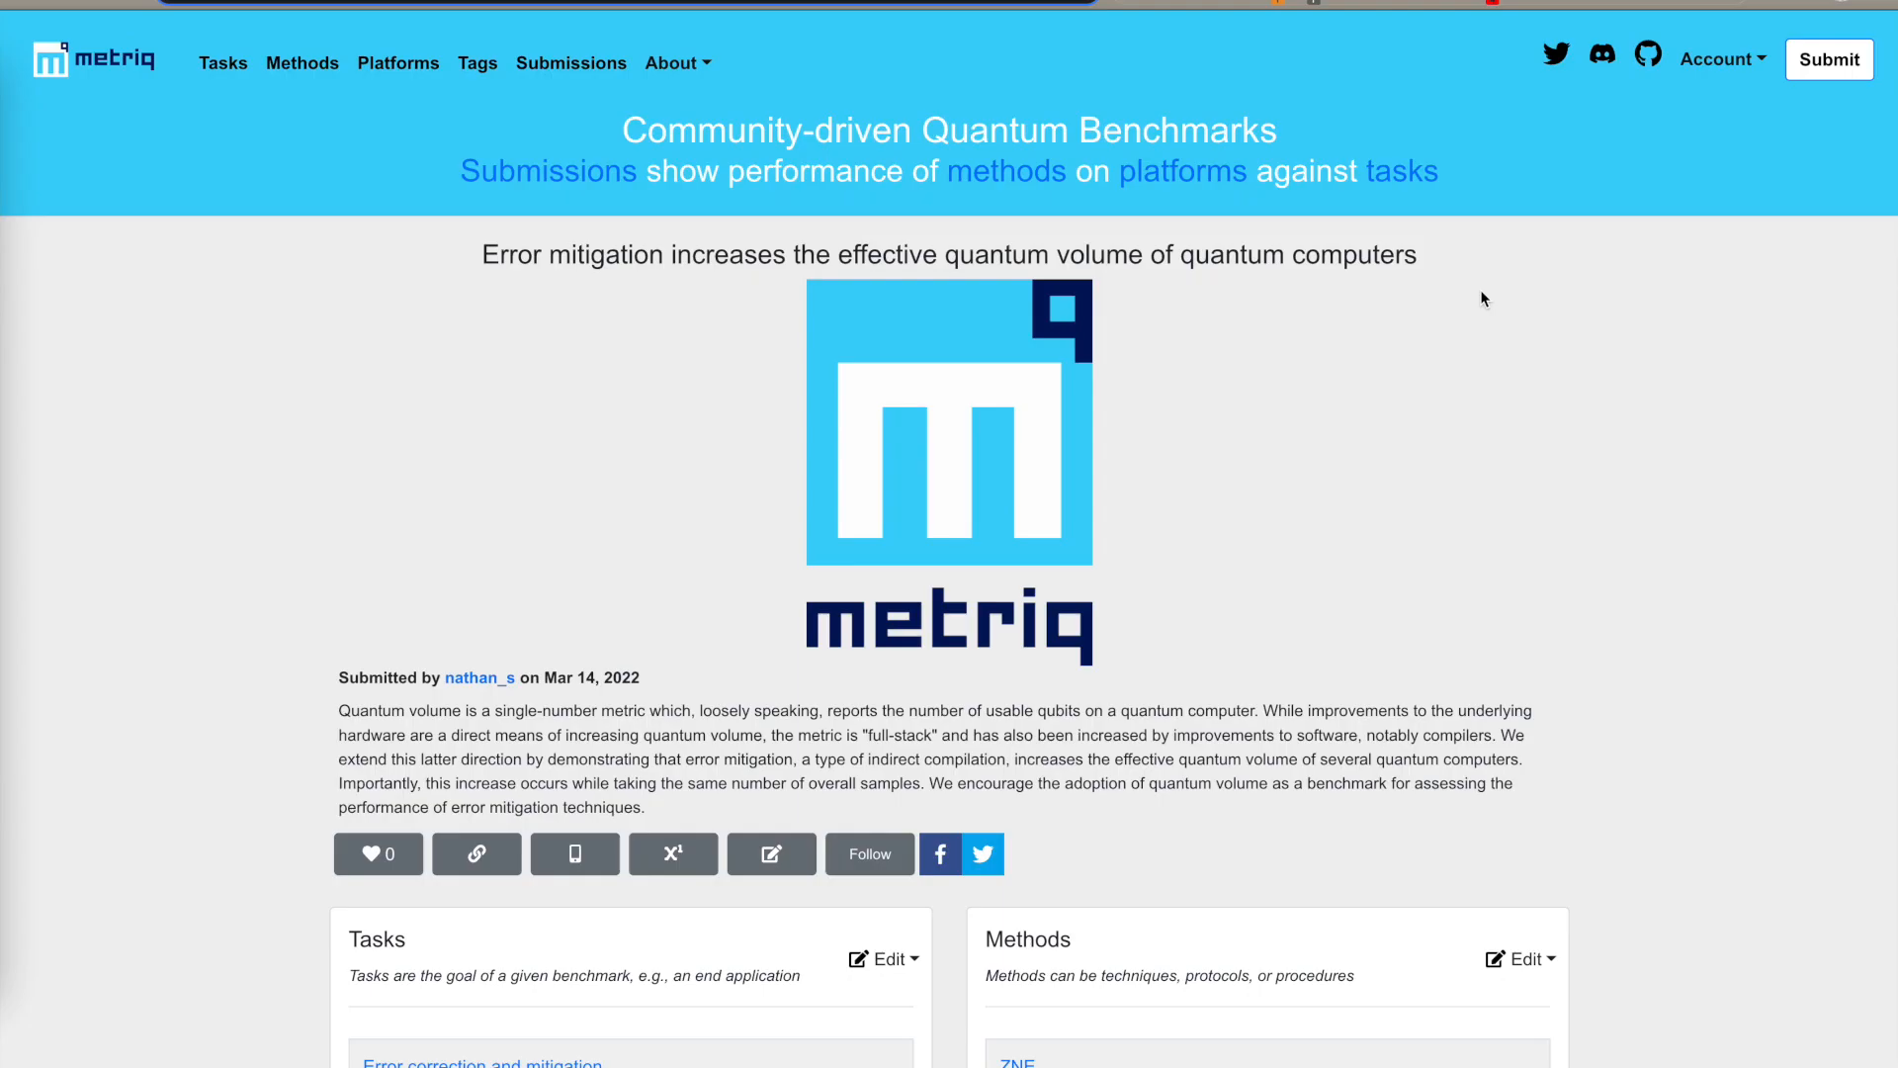